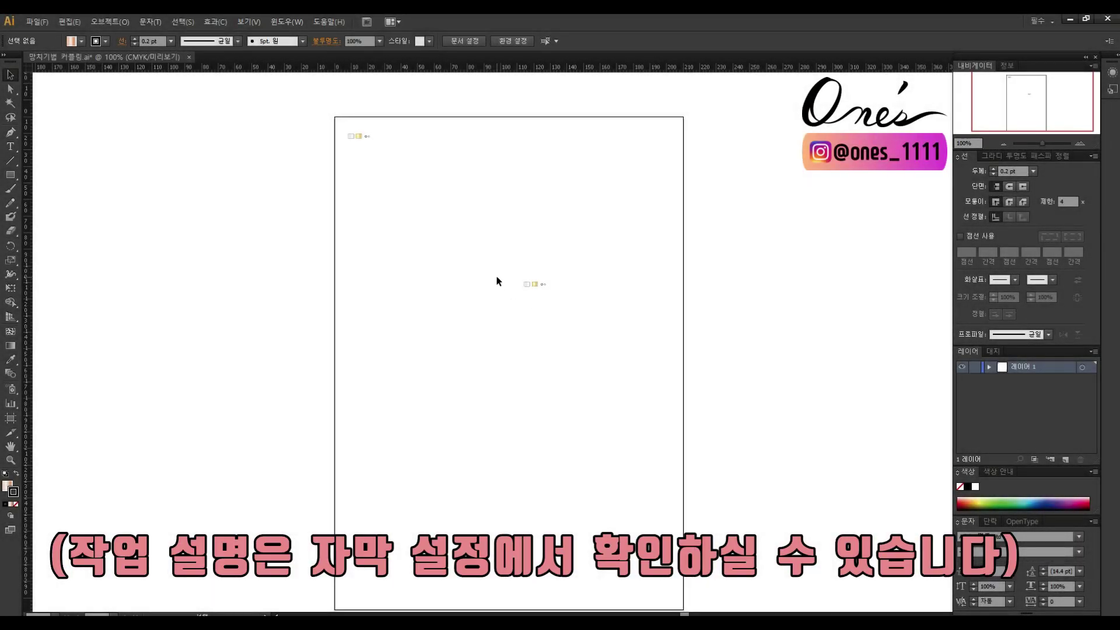
Step: Zoom in on the silver and gold band thumbnails so they fill the workspace
{"action": "key", "text": "z"}
{"action": "left_click_drag", "start_coordinate": [475, 262], "coordinate": [580, 338]}
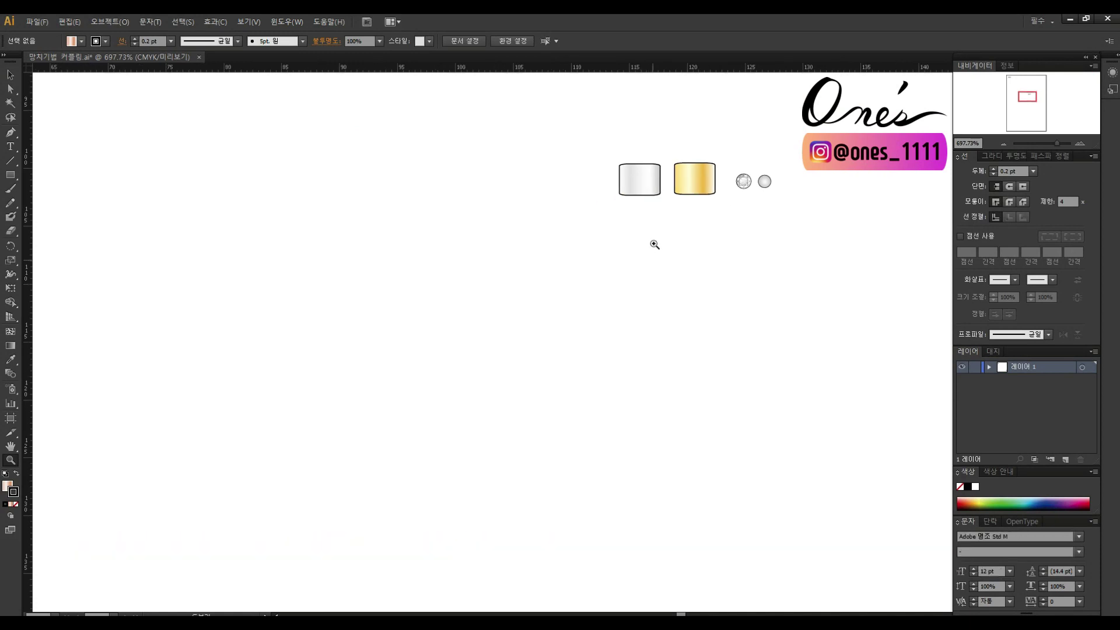
{"action": "key", "text": "v"}
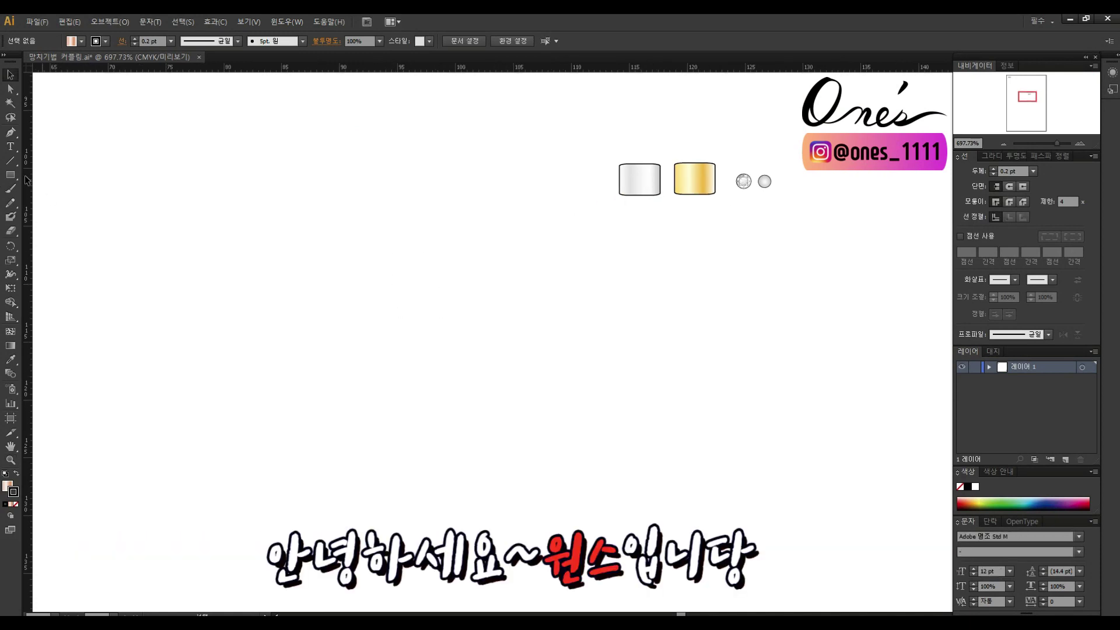
{"action": "left_click", "coordinate": [11, 163]}
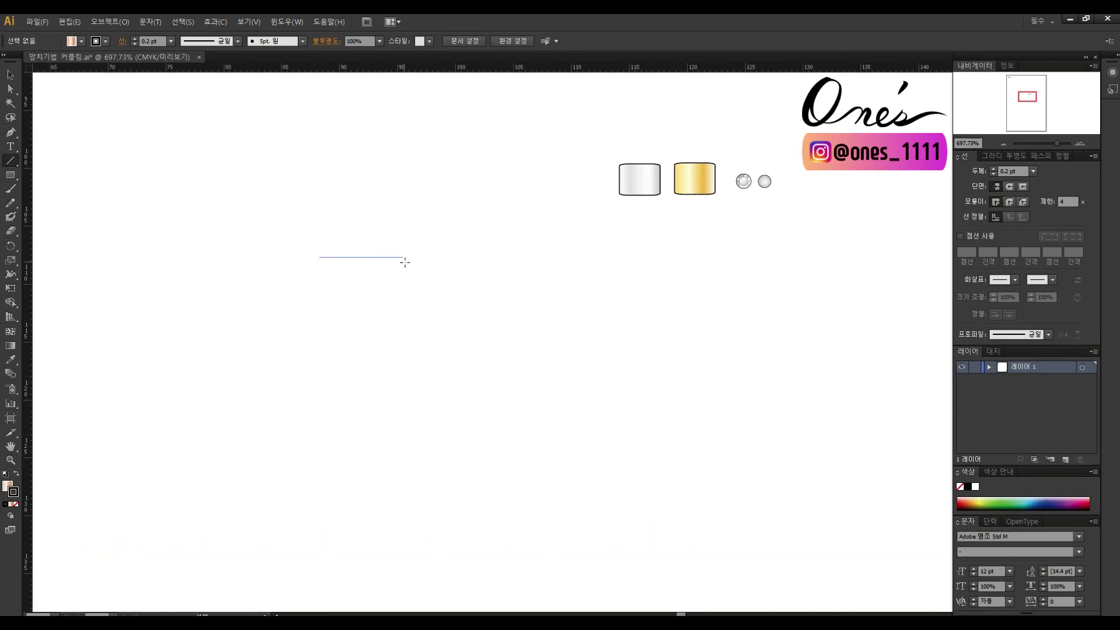
Step: Draw a short horizontal line below the bands and drop vertical guides at its ends
{"action": "left_click_drag", "start_coordinate": [405, 262], "coordinate": [420, 257]}
{"action": "key", "text": "v"}
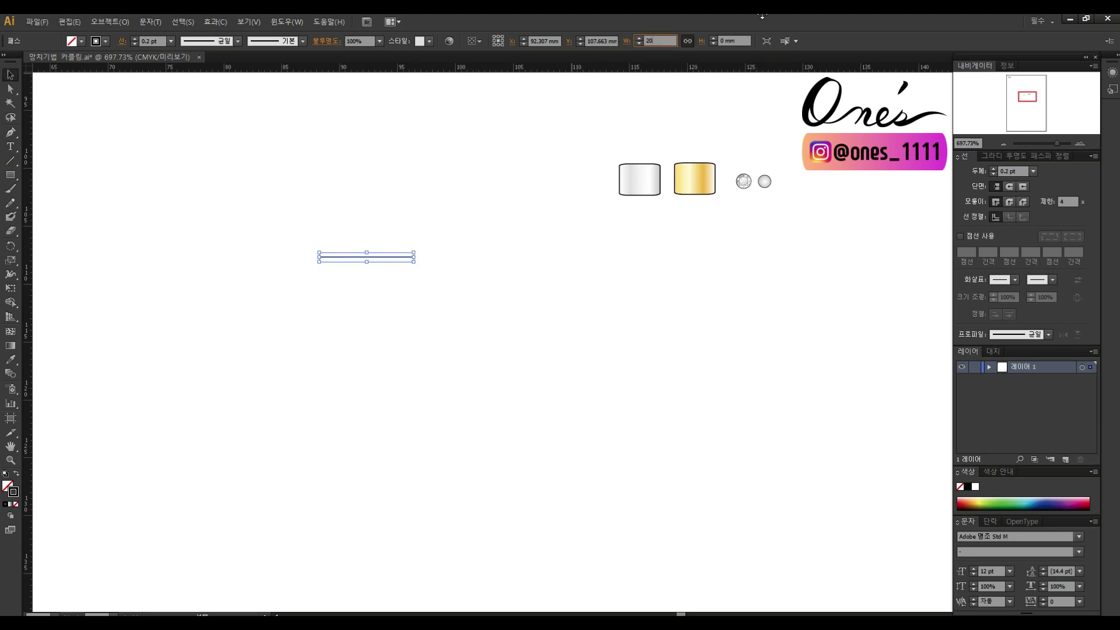
{"action": "key", "text": "Return"}
{"action": "left_click_drag", "start_coordinate": [473, 232], "coordinate": [472, 232]}
{"action": "left_click_drag", "start_coordinate": [27, 335], "coordinate": [356, 226]}
{"action": "left_click_drag", "start_coordinate": [27, 320], "coordinate": [587, 223]}
Step: Widen the line to 22 mm and add vertical guides at its ends and midpoint
{"action": "key", "text": "ctrl+plus"}
{"action": "left_click_drag", "start_coordinate": [365, 230], "coordinate": [753, 240]}
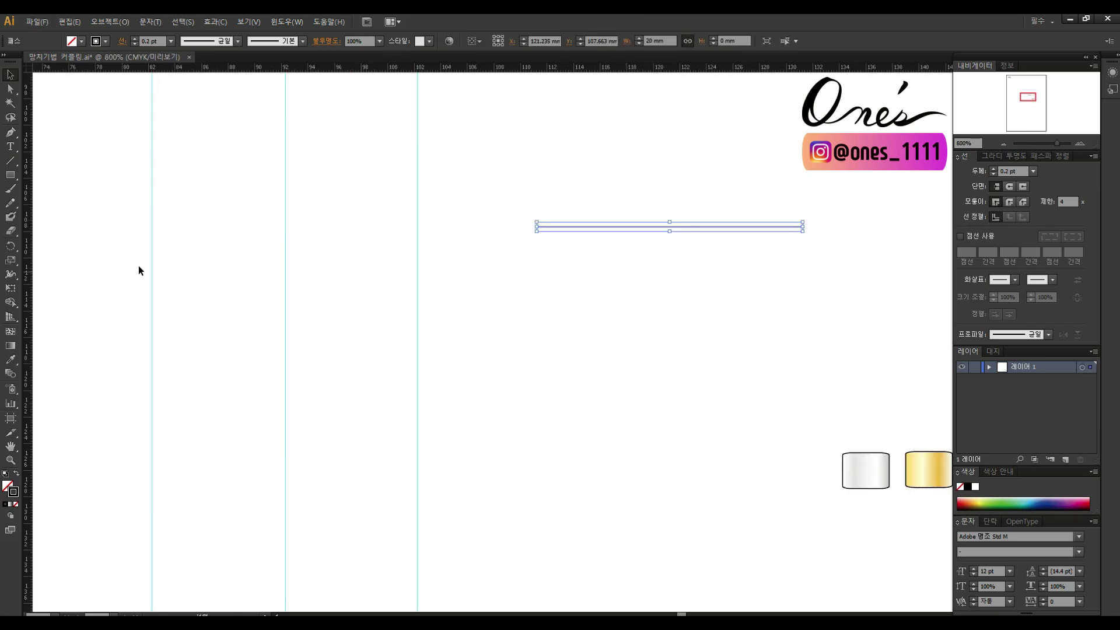
{"action": "double_click", "coordinate": [653, 41]}
{"action": "type", "text": "22"}
{"action": "key", "text": "Return"}
{"action": "mouse_move", "coordinate": [33, 325]}
{"action": "left_mouse_down"}
{"action": "mouse_move", "coordinate": [415, 240]}
{"action": "mouse_move", "coordinate": [670, 239]}
{"action": "left_mouse_up"}
{"action": "left_click_drag", "start_coordinate": [28, 315], "coordinate": [816, 250]}
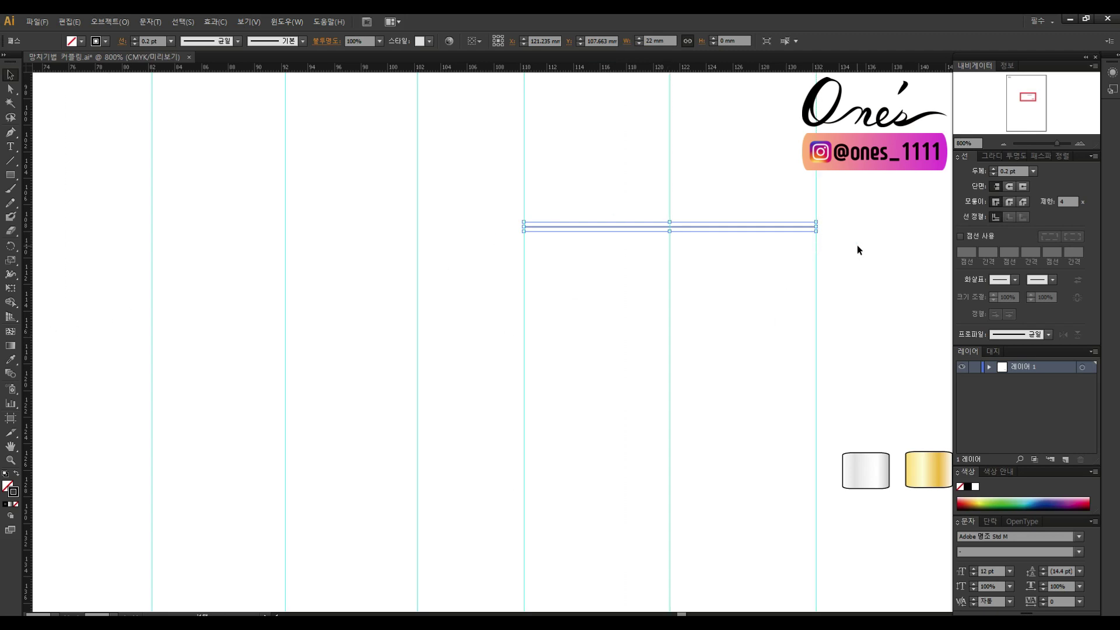
Step: Set a short vertical line's height to 4 and move it into place
{"action": "scroll", "coordinate": [856, 250], "scroll_direction": "left", "scroll_amount": 3}
{"action": "left_click_drag", "start_coordinate": [671, 220], "coordinate": [248, 301]}
{"action": "left_click_drag", "start_coordinate": [534, 283], "coordinate": [264, 392]}
{"action": "double_click", "coordinate": [732, 41]}
{"action": "type", "text": "4"}
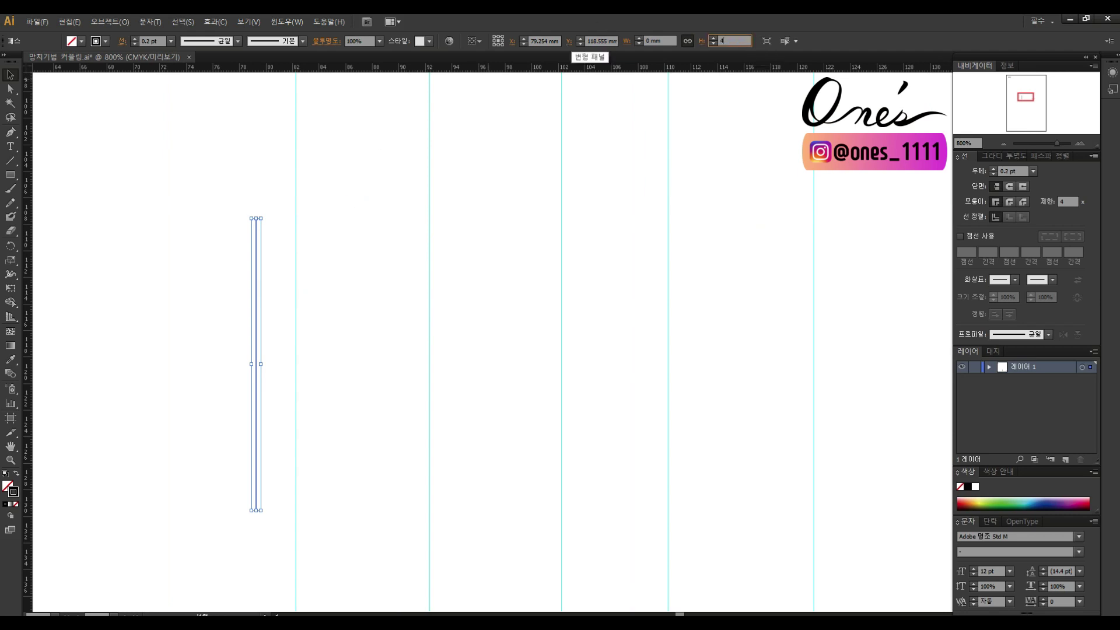
{"action": "key", "text": "Return"}
{"action": "left_click_drag", "start_coordinate": [251, 356], "coordinate": [274, 246]}
Step: Add horizontal guides at the short line's ends and at levels above and below it
{"action": "left_click_drag", "start_coordinate": [400, 69], "coordinate": [335, 252]}
{"action": "left_click_drag", "start_coordinate": [385, 68], "coordinate": [293, 279]}
{"action": "key", "text": "ctrl+a"}
{"action": "left_click_drag", "start_coordinate": [394, 68], "coordinate": [303, 223]}
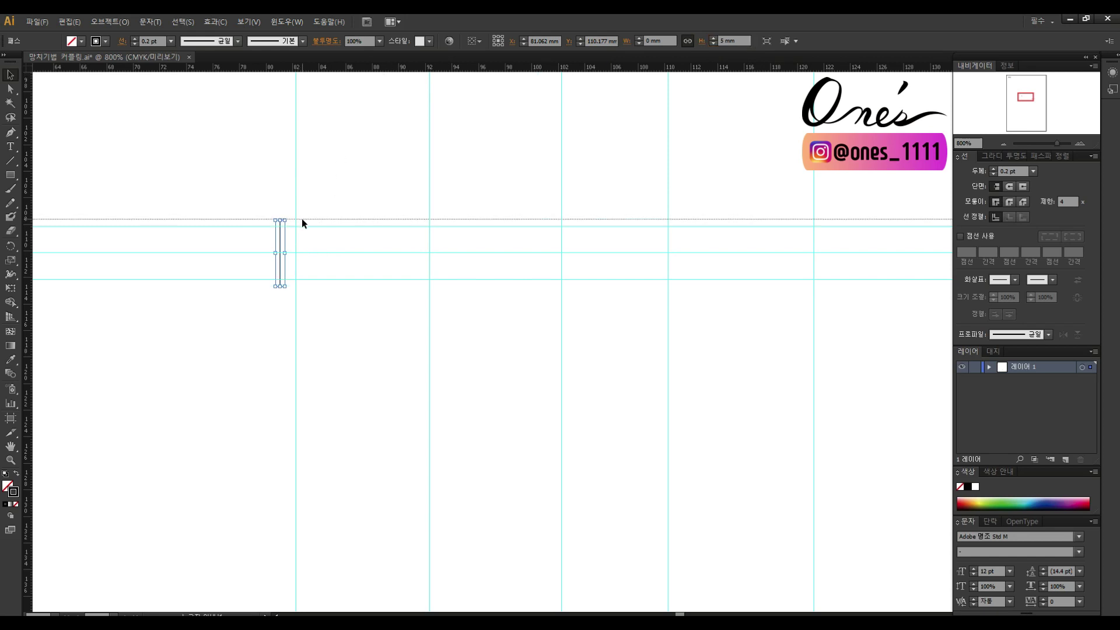
{"action": "left_click_drag", "start_coordinate": [309, 69], "coordinate": [308, 285]}
{"action": "scroll", "coordinate": [331, 316], "scroll_direction": "down", "scroll_amount": 1}
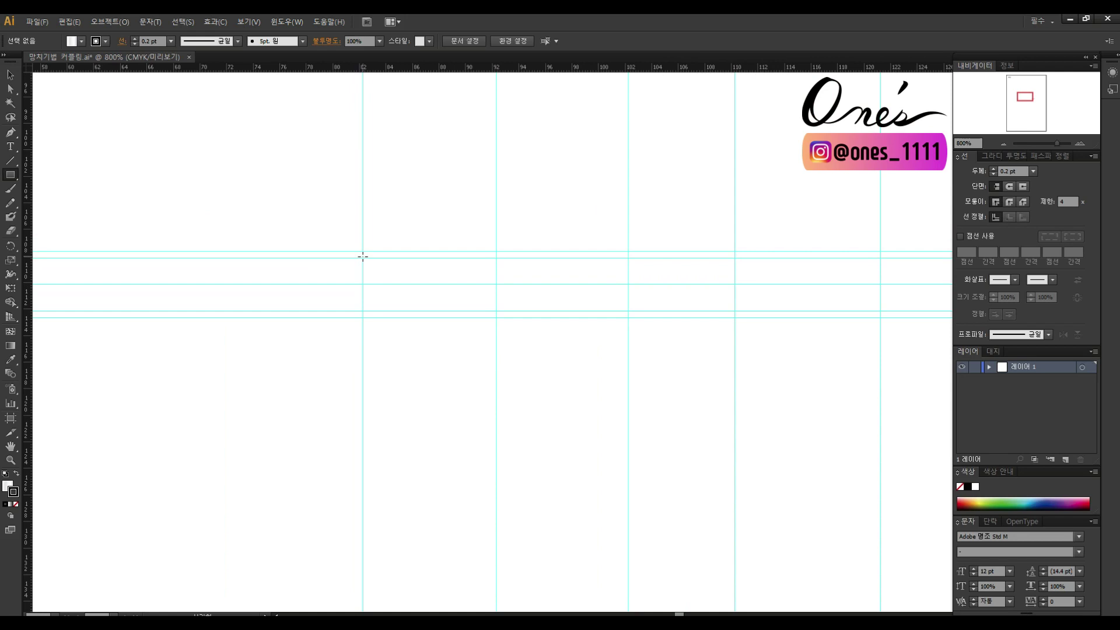
{"action": "left_click_drag", "start_coordinate": [363, 257], "coordinate": [627, 312]}
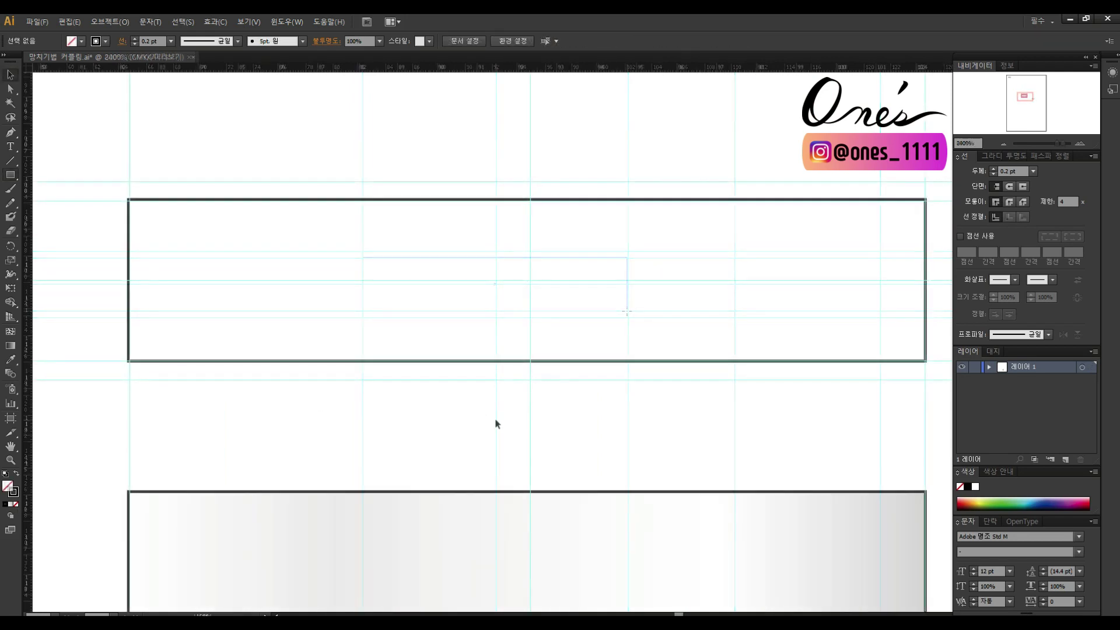
Step: Draw the first closed facet, with a curved top edge, on the guide
{"action": "key", "text": "v"}
{"action": "key", "text": "p"}
{"action": "left_click", "coordinate": [609, 232]}
{"action": "left_click_drag", "start_coordinate": [563, 253], "coordinate": [548, 278]}
{"action": "left_click", "coordinate": [556, 300]}
{"action": "left_click", "coordinate": [613, 359]}
{"action": "left_click", "coordinate": [657, 337]}
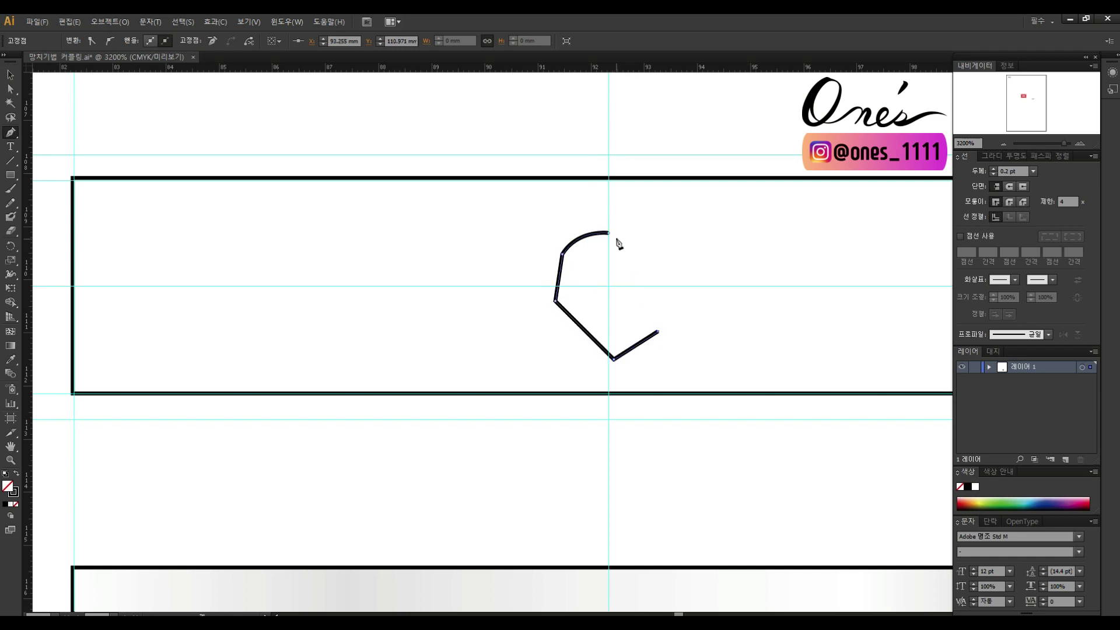
{"action": "left_click", "coordinate": [608, 233]}
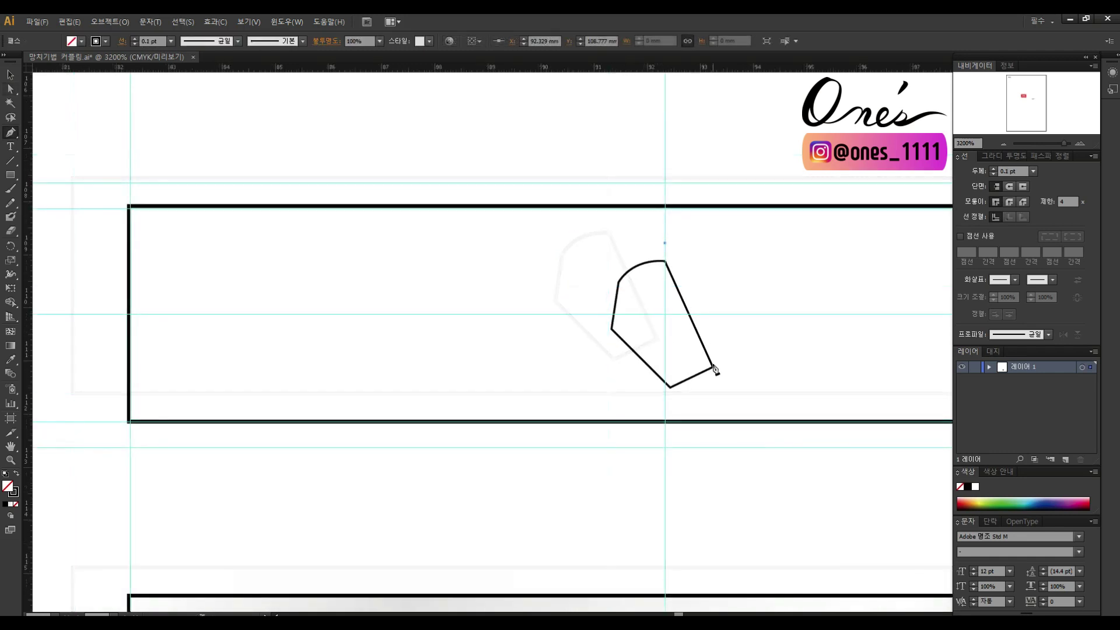
Step: Draw a second angular facet with a curved lower edge beside the first
{"action": "left_click", "coordinate": [714, 367]}
{"action": "left_click_drag", "start_coordinate": [739, 356], "coordinate": [747, 357]}
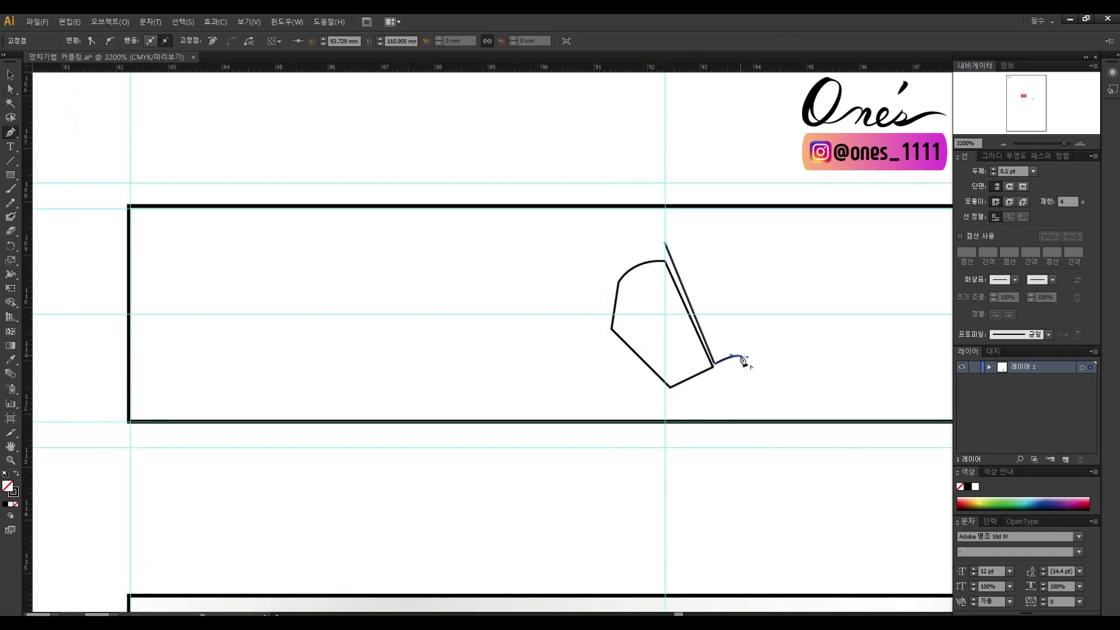
{"action": "left_click", "coordinate": [751, 250]}
{"action": "left_click", "coordinate": [713, 221]}
{"action": "left_click", "coordinate": [665, 243]}
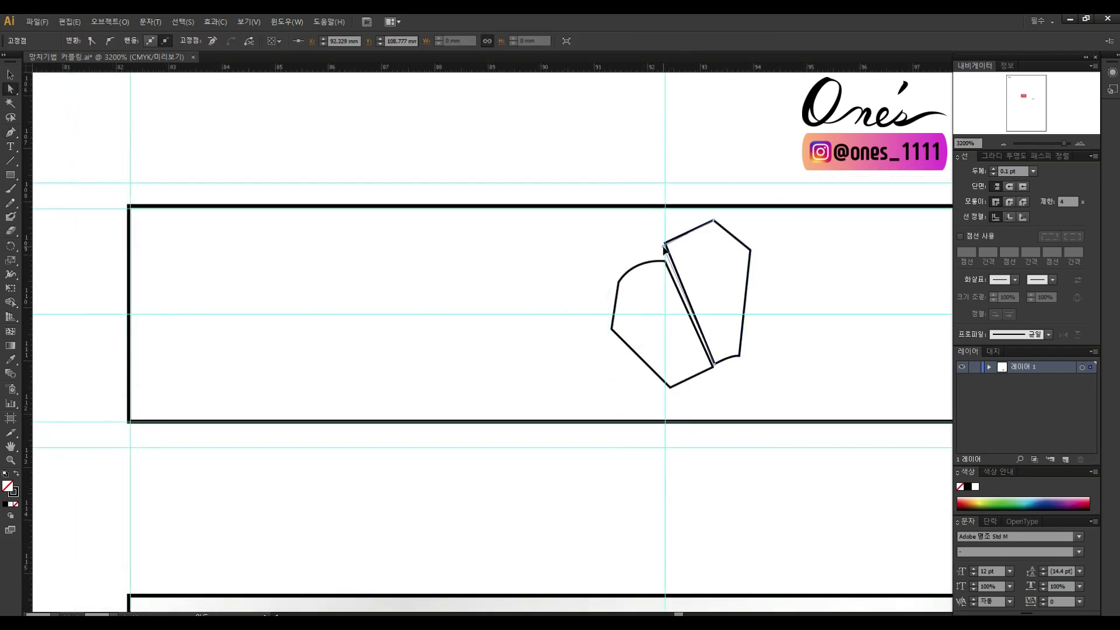
{"action": "left_click", "coordinate": [762, 299], "text": "ctrl"}
{"action": "scroll", "coordinate": [768, 358], "scroll_direction": "left", "scroll_amount": 3}
{"action": "scroll", "coordinate": [768, 358], "scroll_direction": "up", "scroll_amount": 2}
Step: Draw a closed inner outline with a curved top edge next to the first facet
{"action": "key", "text": "p"}
{"action": "scroll", "coordinate": [717, 312], "scroll_direction": "up", "scroll_amount": 1}
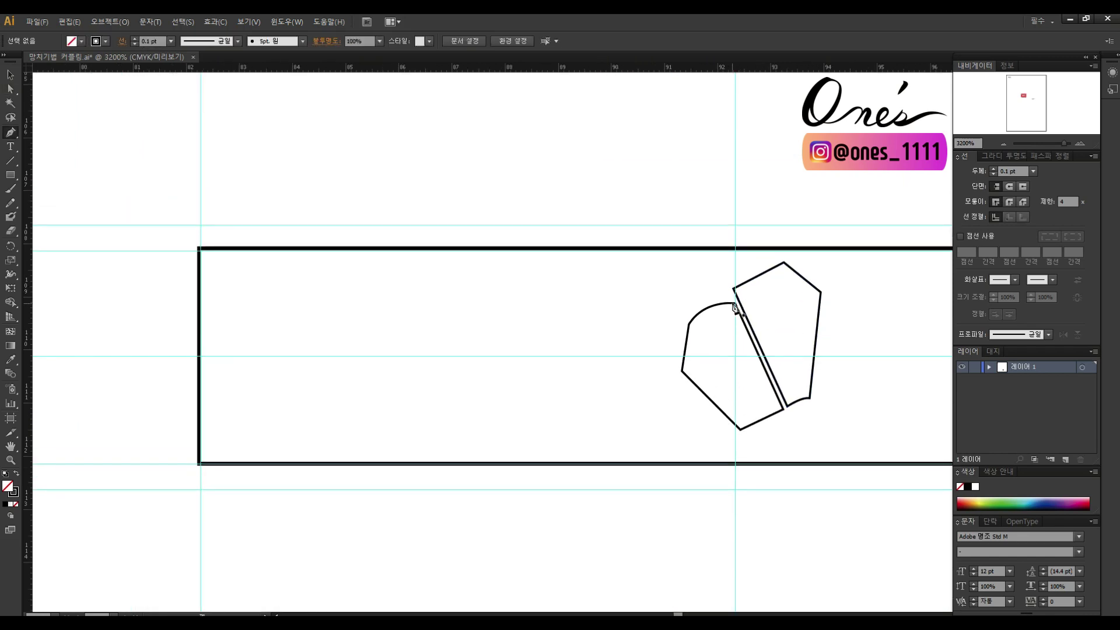
{"action": "scroll", "coordinate": [761, 315], "scroll_direction": "left", "scroll_amount": 1}
{"action": "left_click", "coordinate": [760, 312]}
{"action": "left_click_drag", "start_coordinate": [697, 285], "coordinate": [673, 330]}
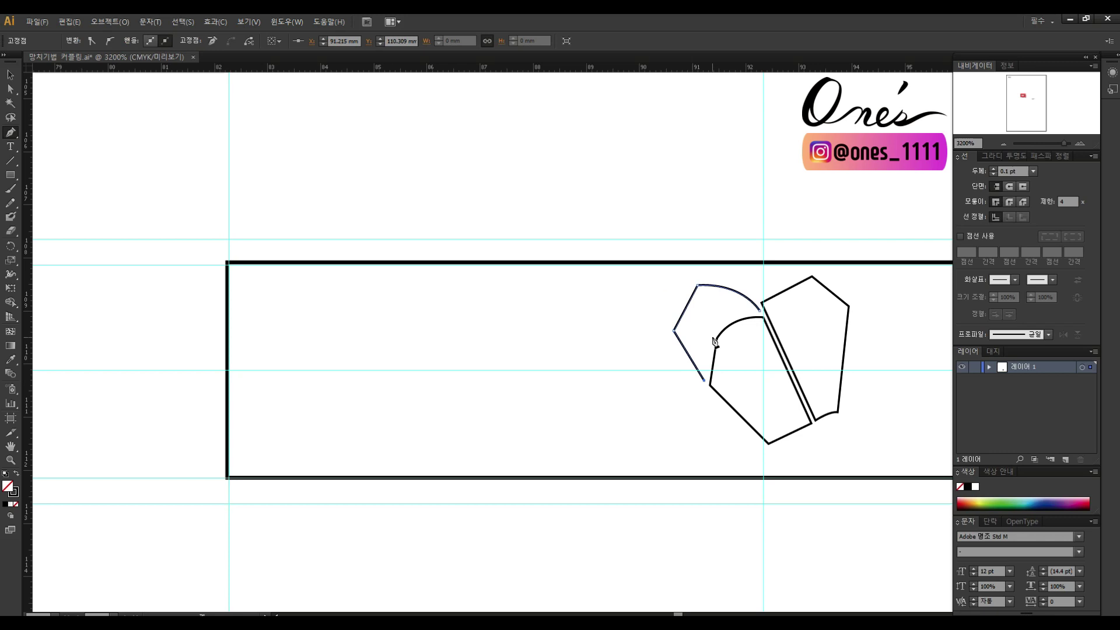
{"action": "left_click", "coordinate": [761, 312]}
{"action": "left_click", "coordinate": [645, 317], "text": "ctrl"}
{"action": "scroll", "coordinate": [700, 332], "scroll_direction": "down", "scroll_amount": 2}
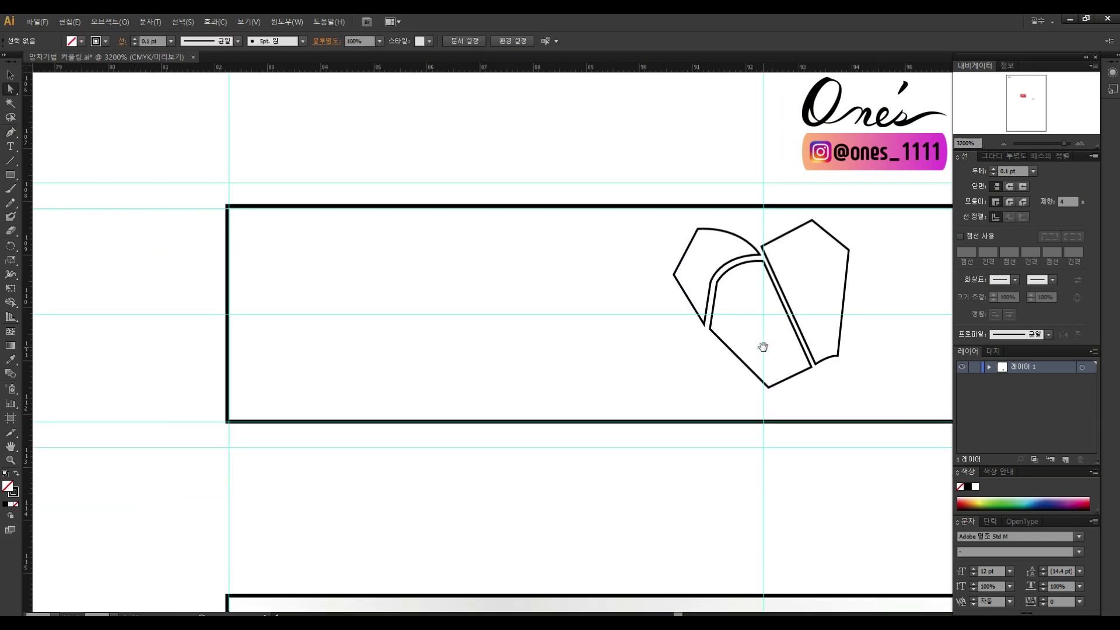
{"action": "left_click_drag", "start_coordinate": [671, 279], "coordinate": [741, 321]}
Step: Draw new curved facets on the left side of the cluster
{"action": "left_click", "coordinate": [741, 318]}
{"action": "left_click_drag", "start_coordinate": [765, 255], "coordinate": [766, 258]}
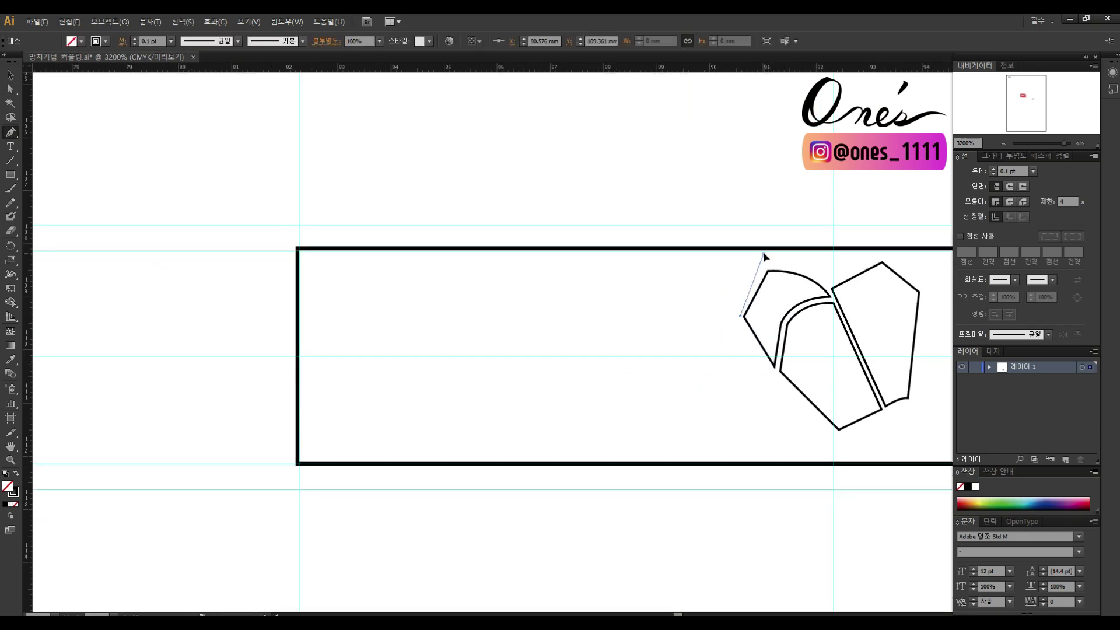
{"action": "left_click", "coordinate": [680, 253]}
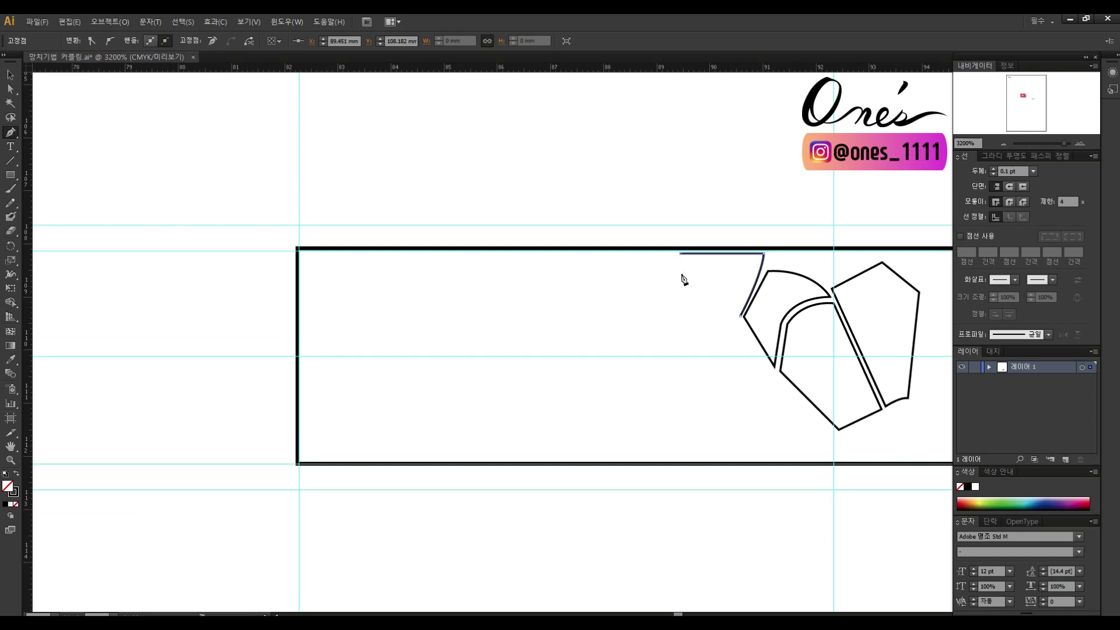
{"action": "left_click", "coordinate": [710, 304]}
{"action": "left_click_drag", "start_coordinate": [794, 372], "coordinate": [813, 420]}
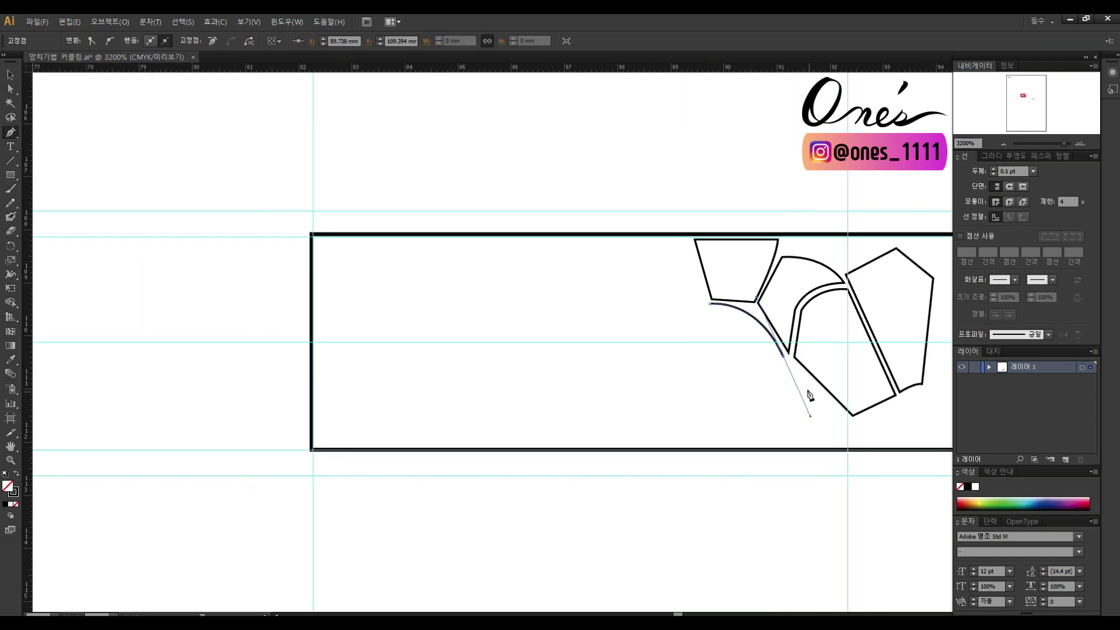
{"action": "scroll", "coordinate": [724, 379], "scroll_direction": "left", "scroll_amount": 2}
{"action": "left_click", "coordinate": [729, 360]}
{"action": "left_click", "coordinate": [752, 304]}
{"action": "left_click", "coordinate": [755, 359], "text": "ctrl"}
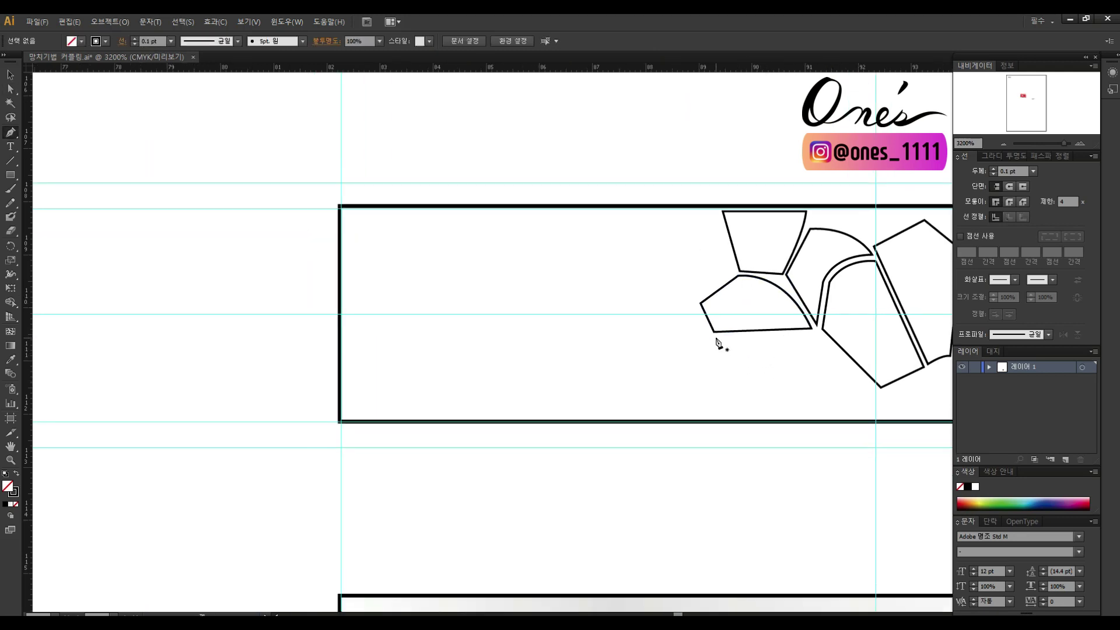
Step: Draw a curved-top facet beneath the left-hand pieces
{"action": "left_click", "coordinate": [715, 347]}
{"action": "left_click_drag", "start_coordinate": [812, 332], "coordinate": [889, 320]}
{"action": "left_click", "coordinate": [812, 333]}
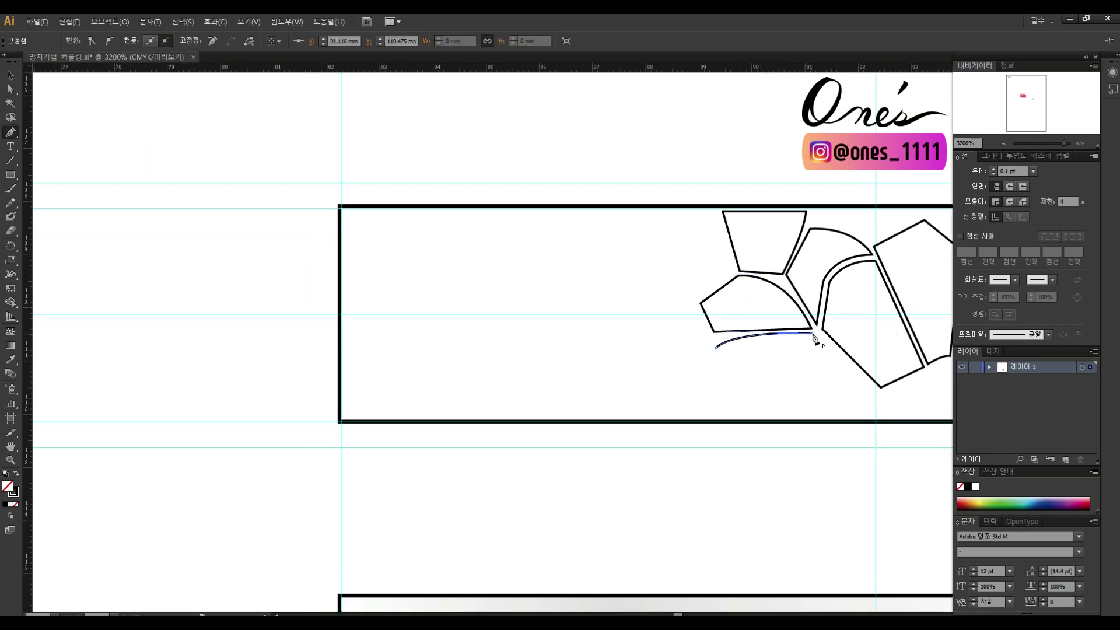
{"action": "left_click", "coordinate": [833, 363]}
{"action": "left_click", "coordinate": [778, 394]}
{"action": "left_click", "coordinate": [716, 348]}
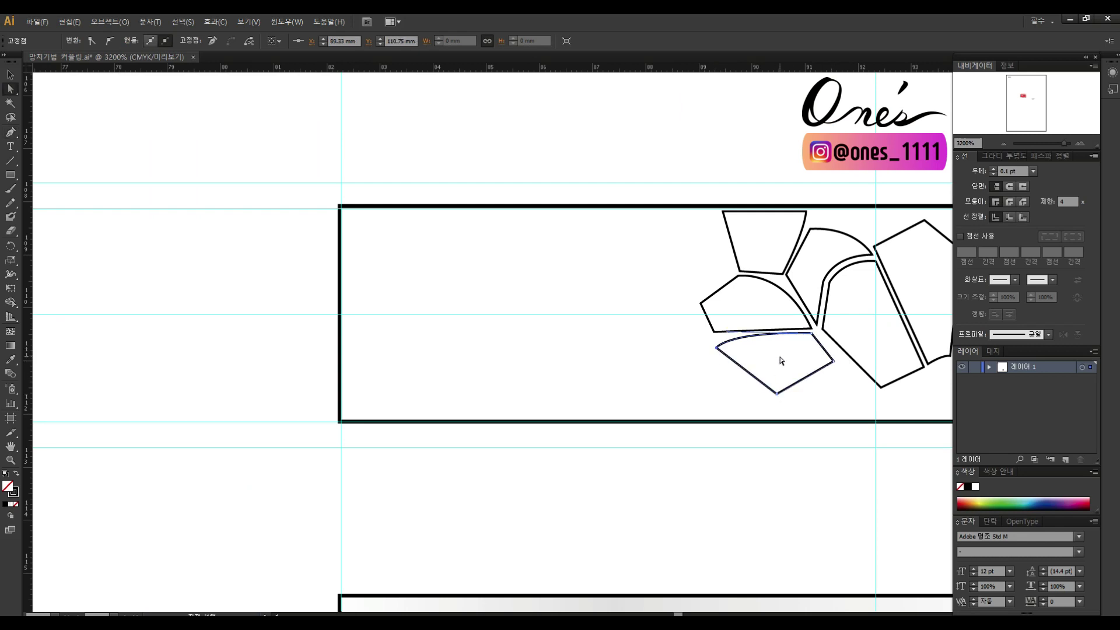
{"action": "left_click", "coordinate": [780, 363], "text": "ctrl"}
{"action": "scroll", "coordinate": [780, 362], "scroll_direction": "right", "scroll_amount": 2}
{"action": "scroll", "coordinate": [725, 325], "scroll_direction": "down", "scroll_amount": 1}
Step: Draw a narrow closed strip below the facets
{"action": "left_click", "coordinate": [666, 368]}
{"action": "left_click", "coordinate": [729, 334]}
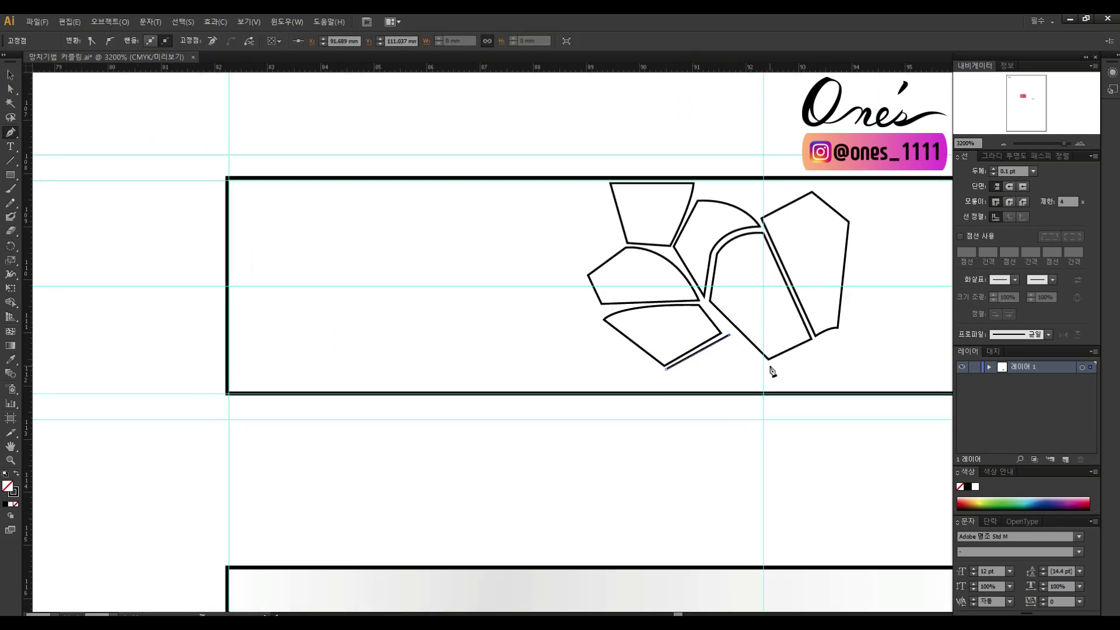
{"action": "left_click", "coordinate": [688, 395]}
{"action": "left_click", "coordinate": [665, 368]}
{"action": "scroll", "coordinate": [755, 420], "scroll_direction": "up", "scroll_amount": 2}
{"action": "scroll", "coordinate": [755, 420], "scroll_direction": "left", "scroll_amount": 1}
{"action": "left_click", "coordinate": [717, 365], "text": "ctrl"}
Step: Draw a small closed facet at the band's bottom edge
{"action": "left_click", "coordinate": [713, 355], "text": "ctrl"}
{"action": "mouse_move", "coordinate": [811, 431]}
{"action": "left_mouse_down"}
{"action": "mouse_move", "coordinate": [683, 347]}
{"action": "mouse_move", "coordinate": [656, 389]}
{"action": "left_mouse_up"}
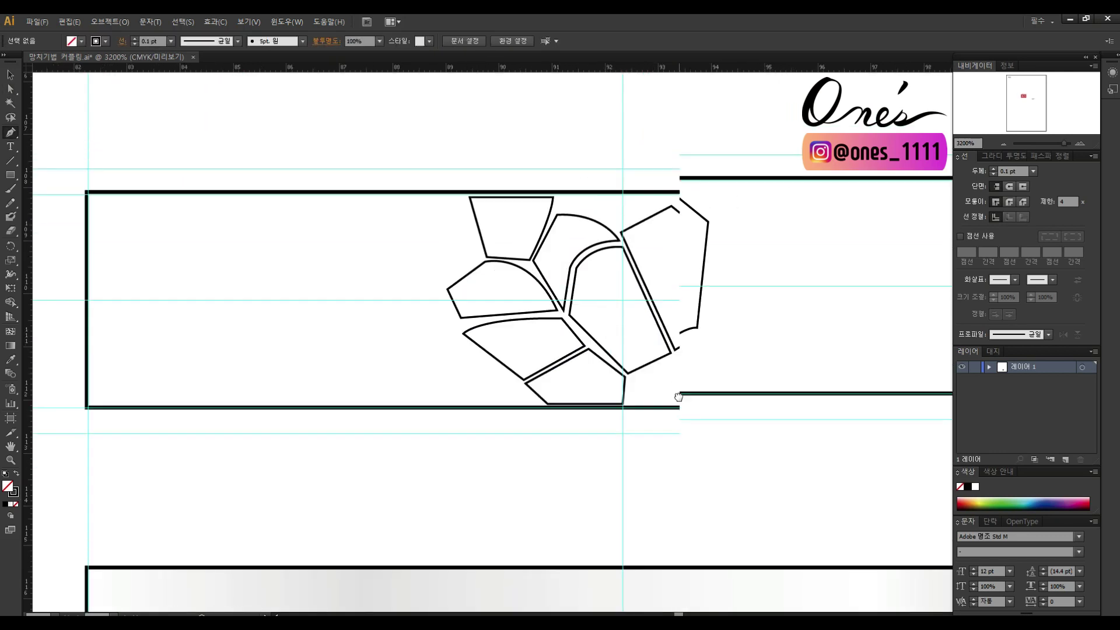
{"action": "left_click", "coordinate": [627, 403]}
{"action": "left_click", "coordinate": [629, 378]}
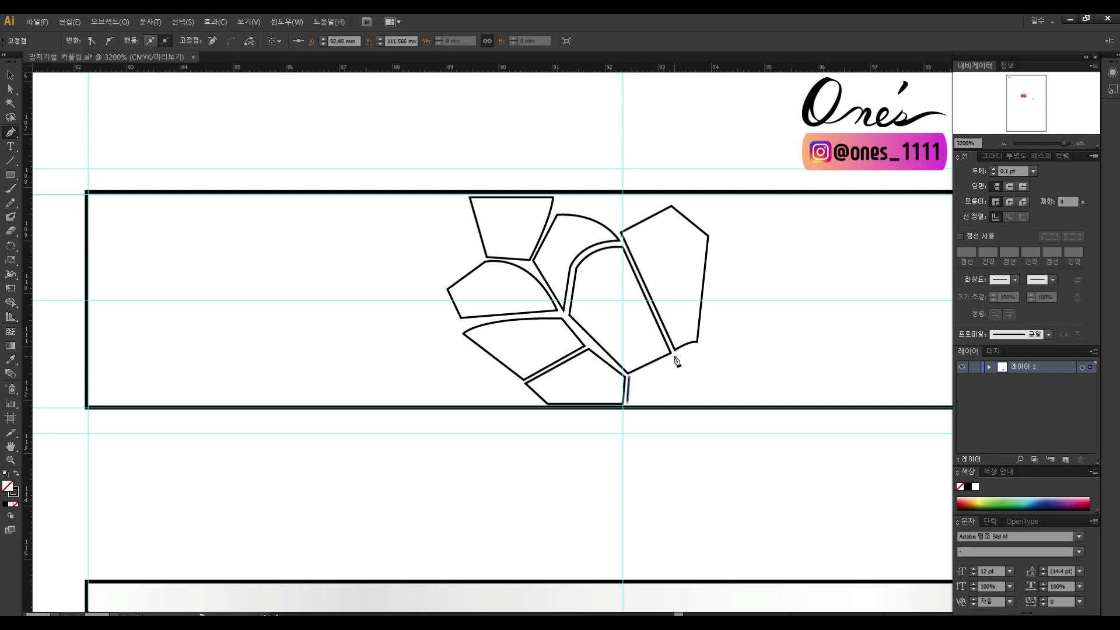
{"action": "left_click", "coordinate": [627, 402]}
{"action": "left_click", "coordinate": [623, 373], "text": "ctrl"}
Step: Draw a curved strip that follows the band's arch
{"action": "scroll", "coordinate": [622, 373], "scroll_direction": "right", "scroll_amount": 3}
{"action": "scroll", "coordinate": [620, 351], "scroll_direction": "right", "scroll_amount": 1}
{"action": "scroll", "coordinate": [650, 389], "scroll_direction": "left", "scroll_amount": 2}
{"action": "scroll", "coordinate": [651, 391], "scroll_direction": "left", "scroll_amount": 2}
{"action": "scroll", "coordinate": [624, 310], "scroll_direction": "up", "scroll_amount": 2}
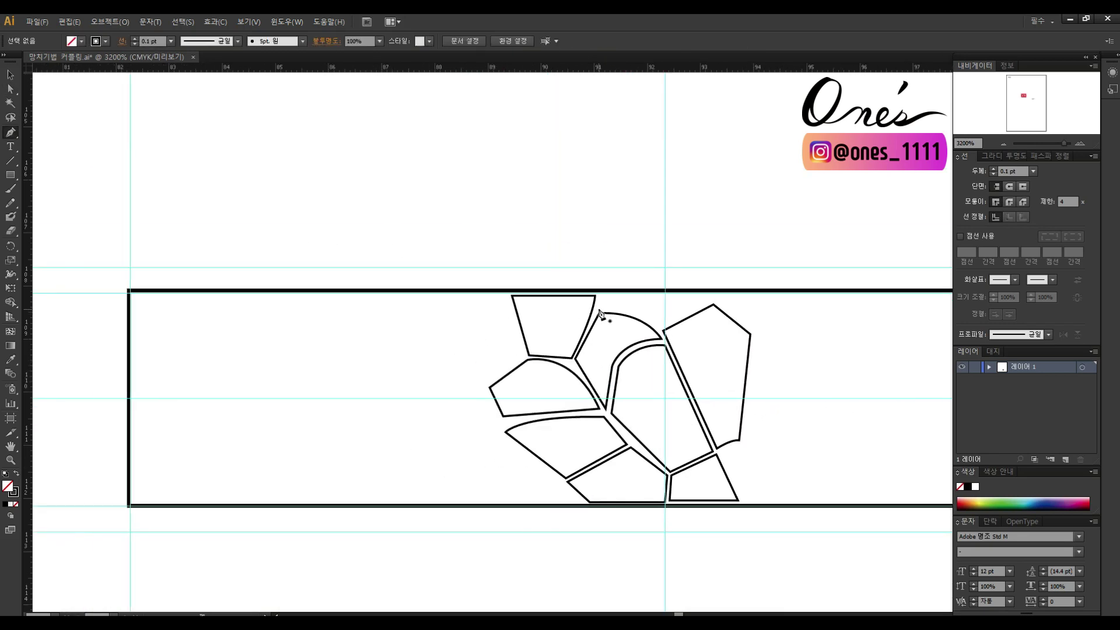
{"action": "left_click", "coordinate": [601, 299]}
{"action": "left_click_drag", "start_coordinate": [678, 350], "coordinate": [681, 351]}
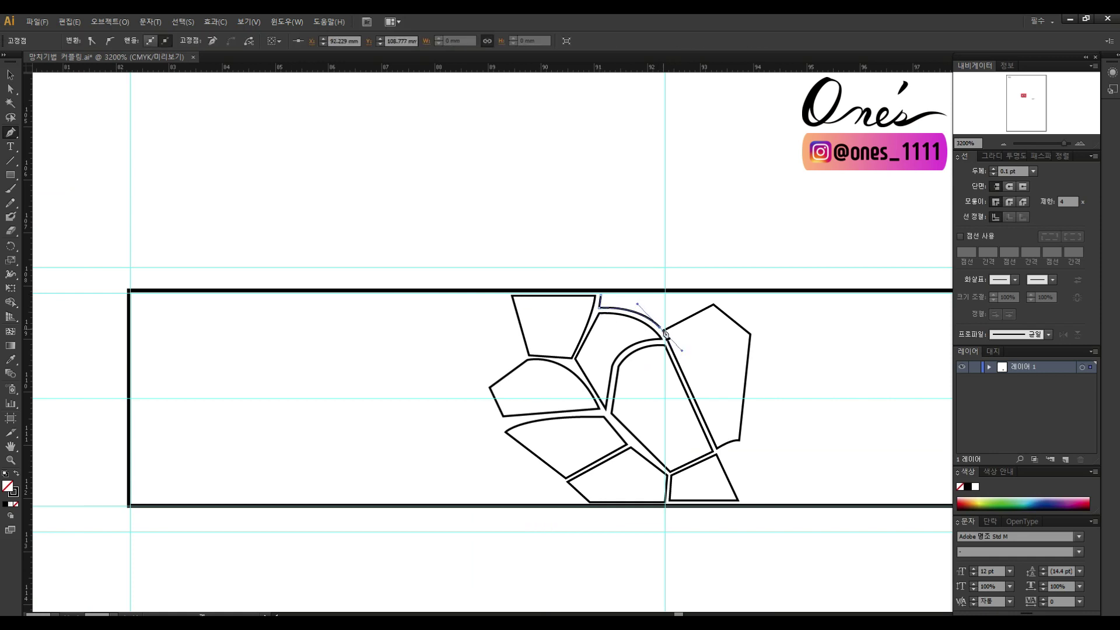
{"action": "left_click", "coordinate": [735, 248], "text": "ctrl"}
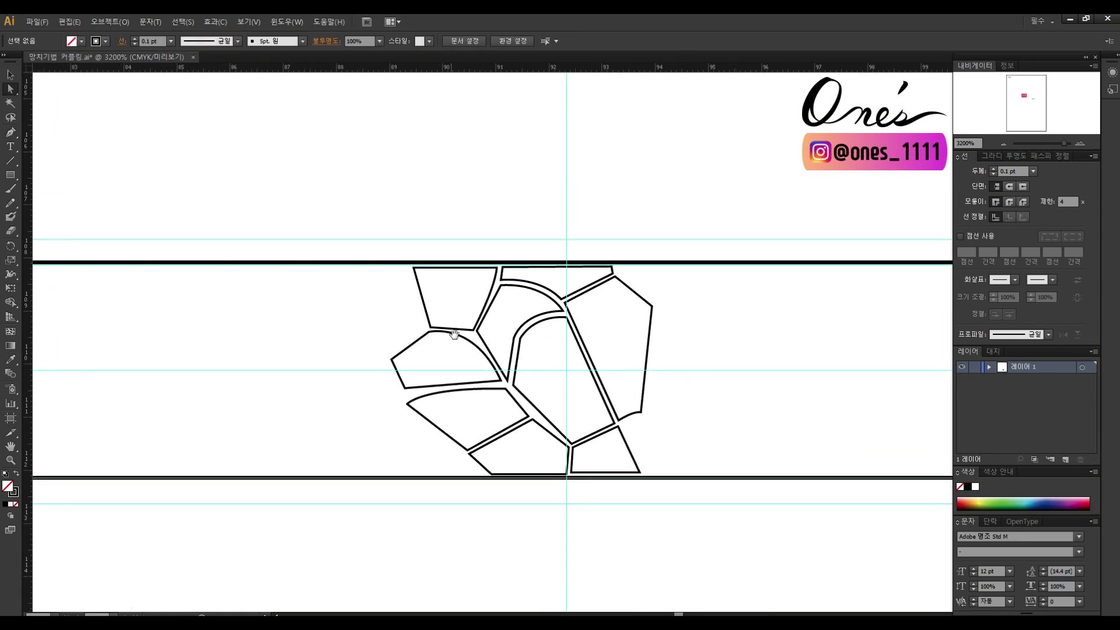
Step: Add a facet from the band's top edge with a downward-curving side
{"action": "scroll", "coordinate": [733, 342], "scroll_direction": "left", "scroll_amount": 3}
{"action": "left_click", "coordinate": [690, 301]}
{"action": "left_click_drag", "start_coordinate": [697, 364], "coordinate": [684, 383]}
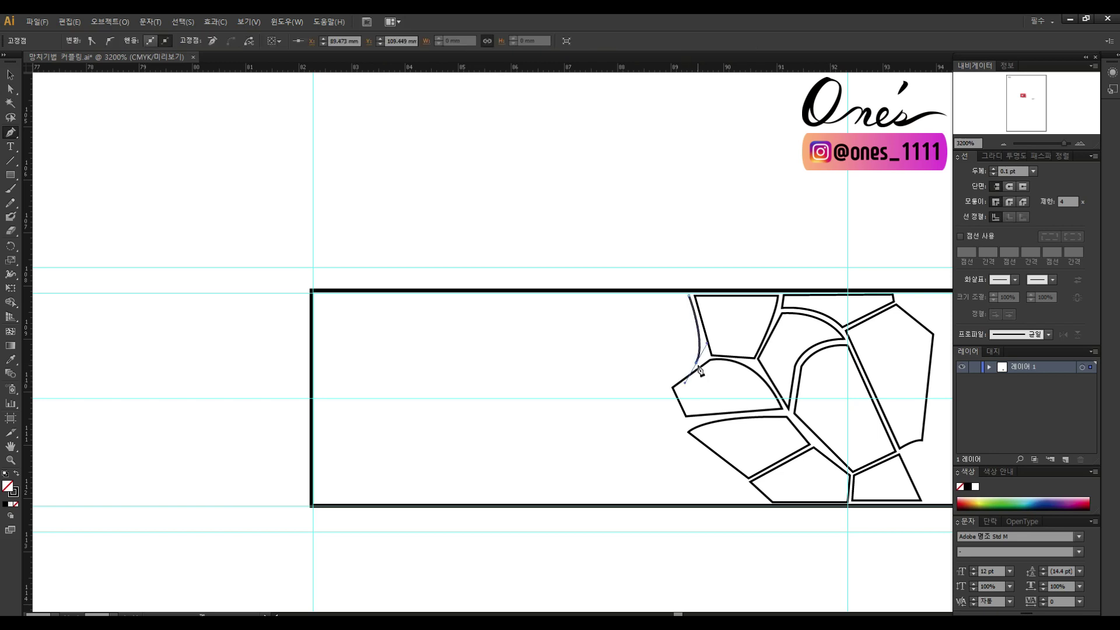
{"action": "left_click", "coordinate": [603, 357]}
{"action": "left_click", "coordinate": [612, 322]}
{"action": "left_click", "coordinate": [690, 296]}
Step: Draw a straight-edged cell on the right side of the pattern
{"action": "left_click", "coordinate": [711, 248], "text": "ctrl"}
{"action": "scroll", "coordinate": [730, 286], "scroll_direction": "left", "scroll_amount": 3}
{"action": "scroll", "coordinate": [753, 338], "scroll_direction": "up", "scroll_amount": 2}
{"action": "left_click", "coordinate": [751, 346]}
{"action": "left_click", "coordinate": [784, 325]}
{"action": "left_click", "coordinate": [693, 322]}
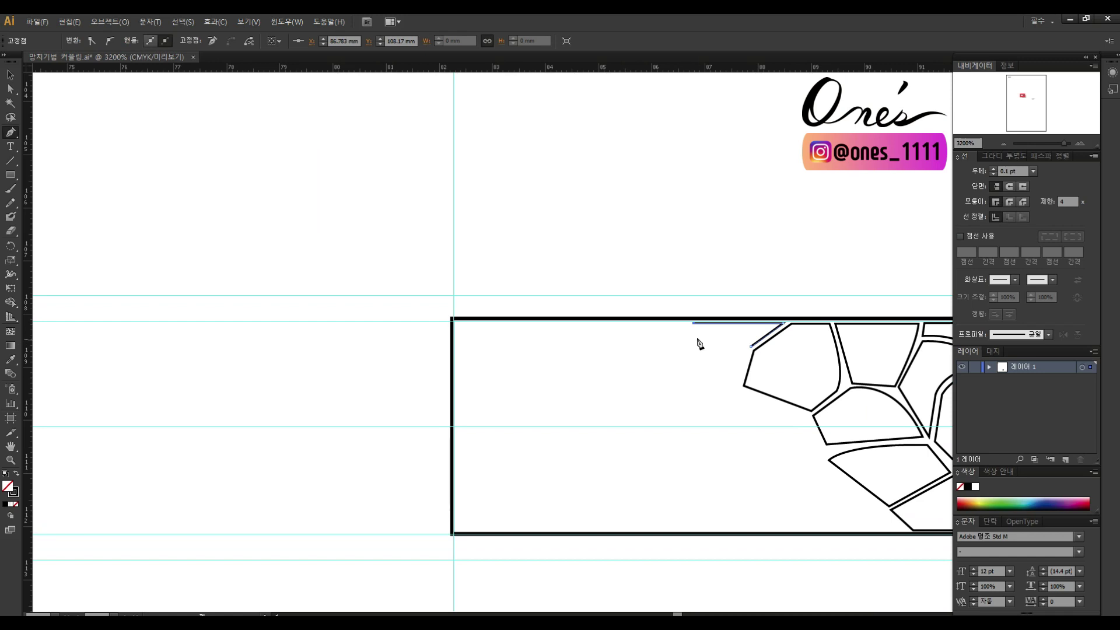
{"action": "left_click", "coordinate": [751, 347]}
Step: Add a cell whose curved edge runs along its neighbour
{"action": "scroll", "coordinate": [701, 327], "scroll_direction": "down", "scroll_amount": 2}
{"action": "scroll", "coordinate": [700, 326], "scroll_direction": "right", "scroll_amount": 2}
{"action": "left_click", "coordinate": [644, 318]}
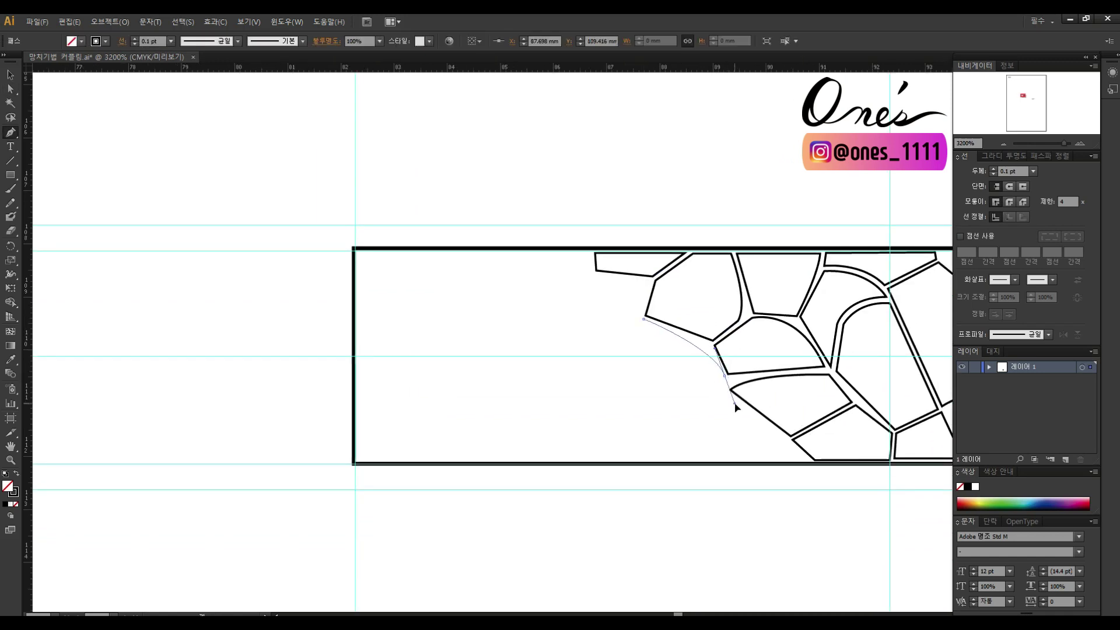
{"action": "left_click_drag", "start_coordinate": [726, 381], "coordinate": [740, 411]}
{"action": "left_click", "coordinate": [701, 405]}
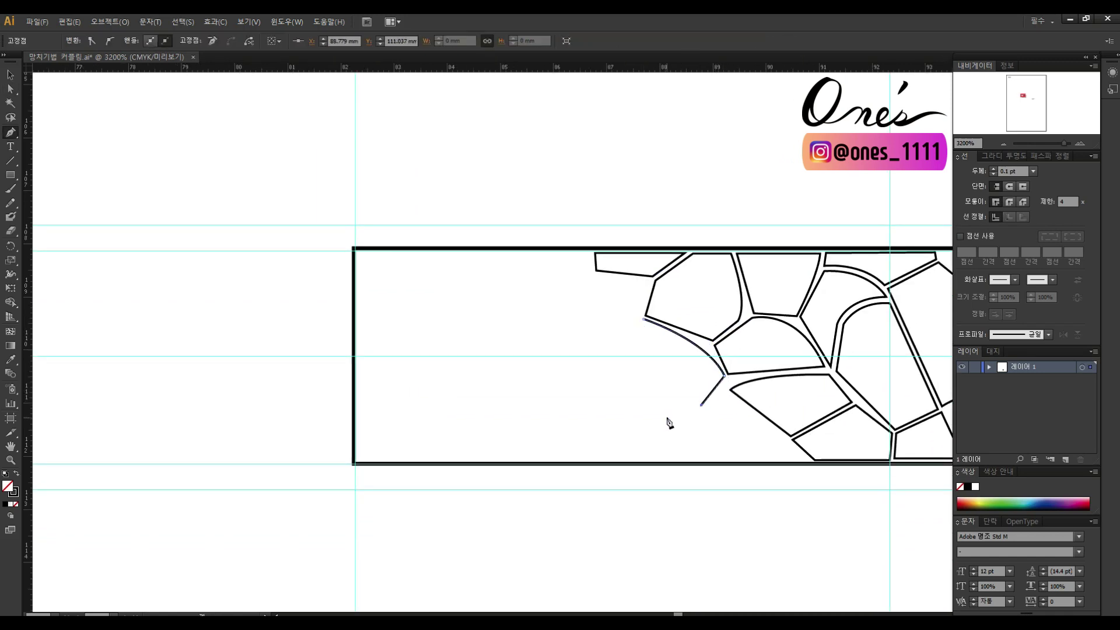
{"action": "left_click", "coordinate": [644, 319]}
Step: Draw a four-corner cell with a curved top edge, then deselect it
{"action": "scroll", "coordinate": [671, 370], "scroll_direction": "down", "scroll_amount": 2}
{"action": "scroll", "coordinate": [671, 370], "scroll_direction": "right", "scroll_amount": 2}
{"action": "scroll", "coordinate": [655, 350], "scroll_direction": "up", "scroll_amount": 4}
{"action": "scroll", "coordinate": [655, 350], "scroll_direction": "left", "scroll_amount": 4}
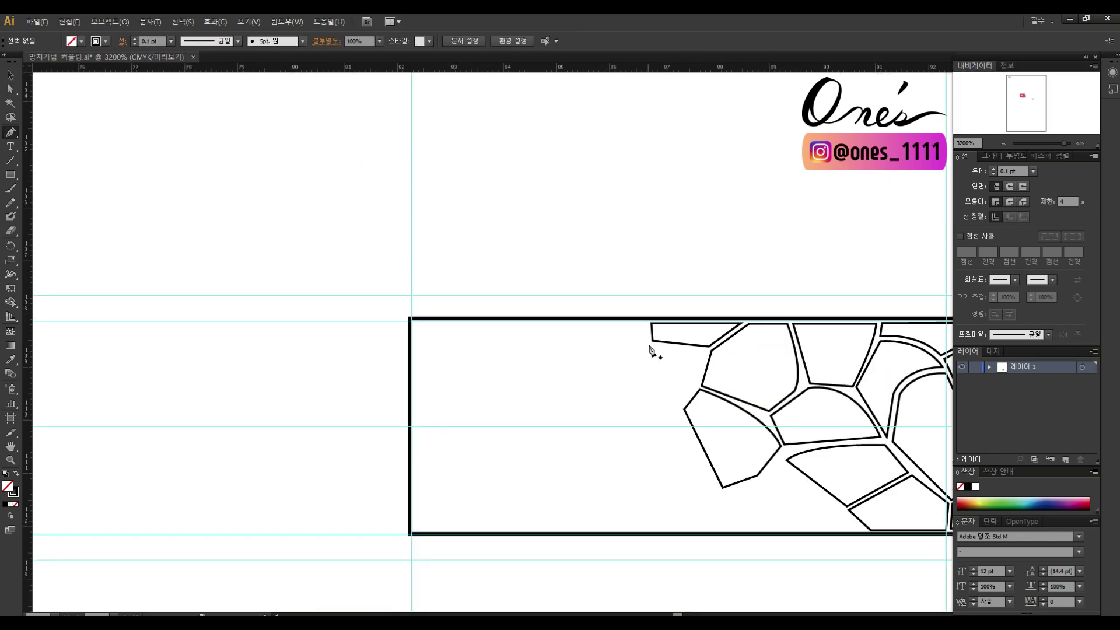
{"action": "left_click", "coordinate": [652, 344]}
{"action": "left_click_drag", "start_coordinate": [706, 375], "coordinate": [700, 378]}
{"action": "left_click", "coordinate": [684, 406]}
{"action": "left_click", "coordinate": [652, 403]}
{"action": "left_click", "coordinate": [652, 345]}
{"action": "left_click", "coordinate": [720, 489], "text": "ctrl"}
Step: Add a curved-edge cell below the existing ones, reaching low in the band
{"action": "scroll", "coordinate": [720, 489], "scroll_direction": "down", "scroll_amount": 3}
{"action": "left_click", "coordinate": [651, 282]}
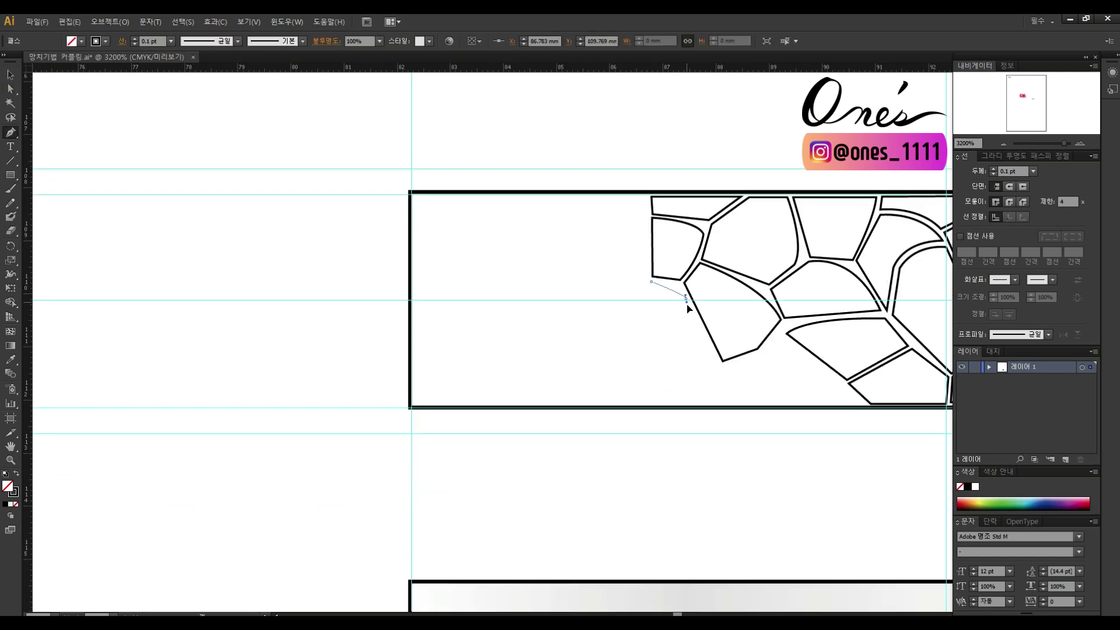
{"action": "left_click_drag", "start_coordinate": [688, 306], "coordinate": [702, 317]}
{"action": "left_click", "coordinate": [719, 364]}
{"action": "scroll", "coordinate": [703, 417], "scroll_direction": "up", "scroll_amount": 1}
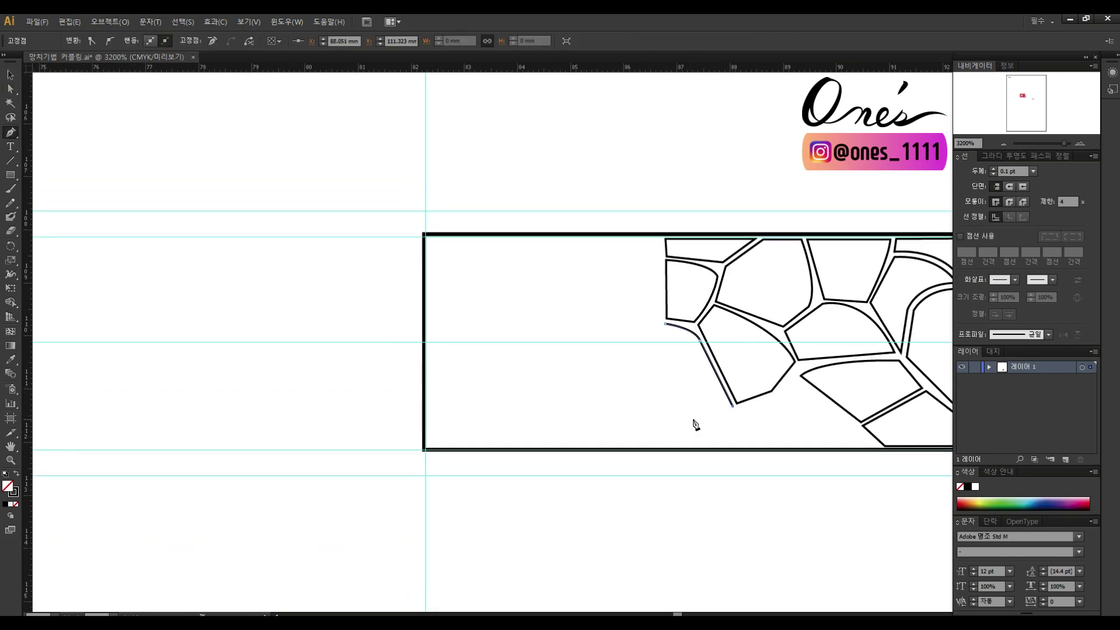
{"action": "left_click", "coordinate": [654, 393], "text": "ctrl"}
{"action": "scroll", "coordinate": [688, 362], "scroll_direction": "right", "scroll_amount": 3}
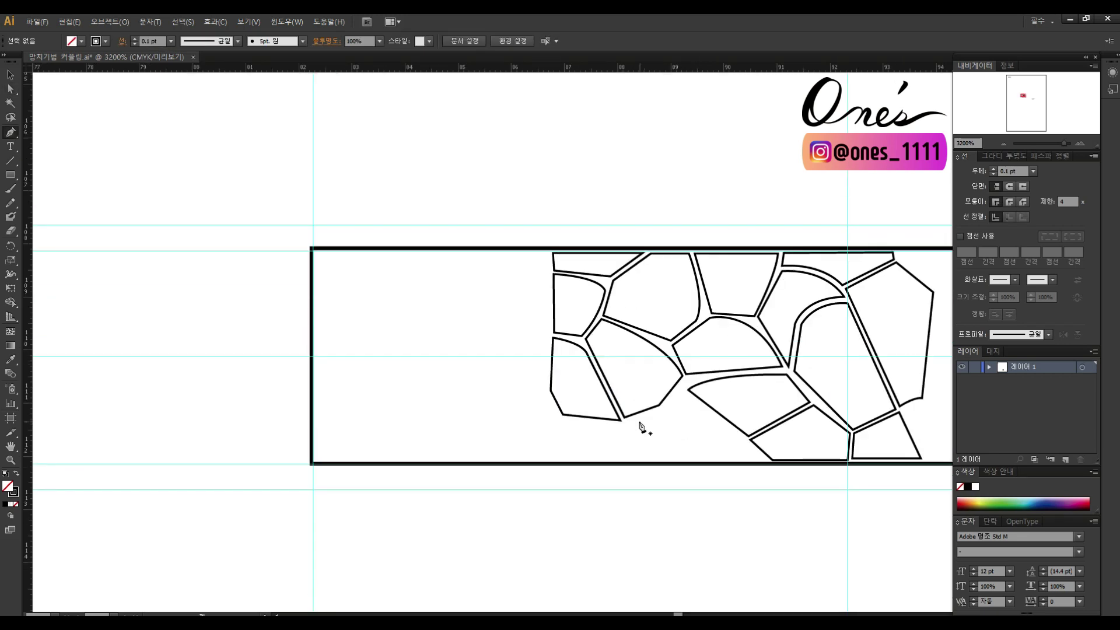
Step: Draw a triangular cell at the lower left and a narrow cell beside it
{"action": "left_click", "coordinate": [626, 422]}
{"action": "left_click", "coordinate": [663, 410]}
{"action": "left_click", "coordinate": [641, 459]}
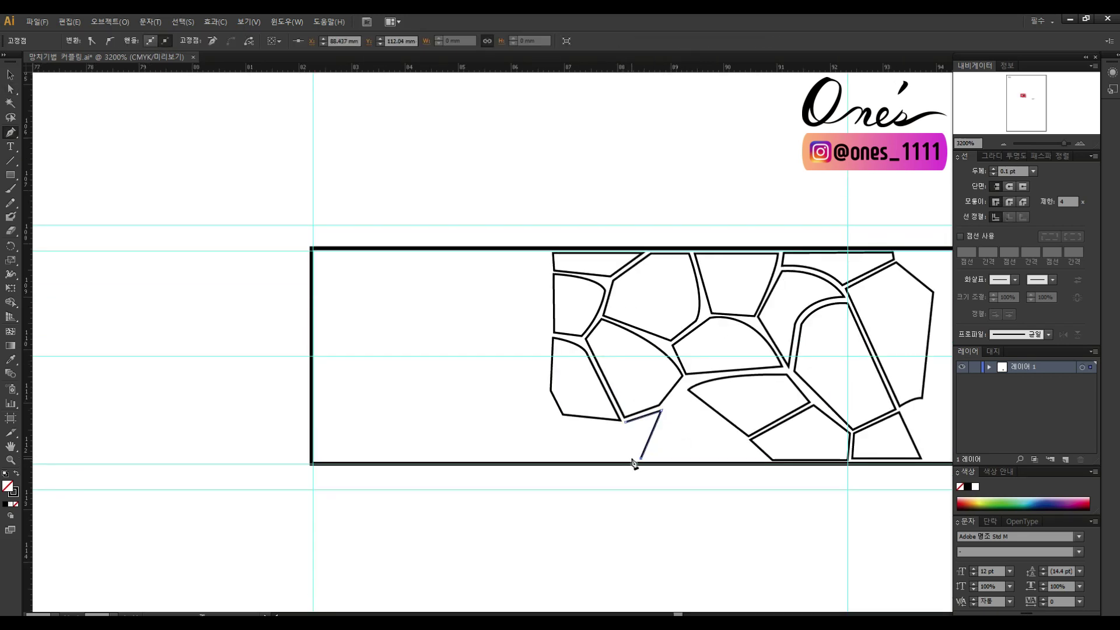
{"action": "left_click", "coordinate": [625, 423]}
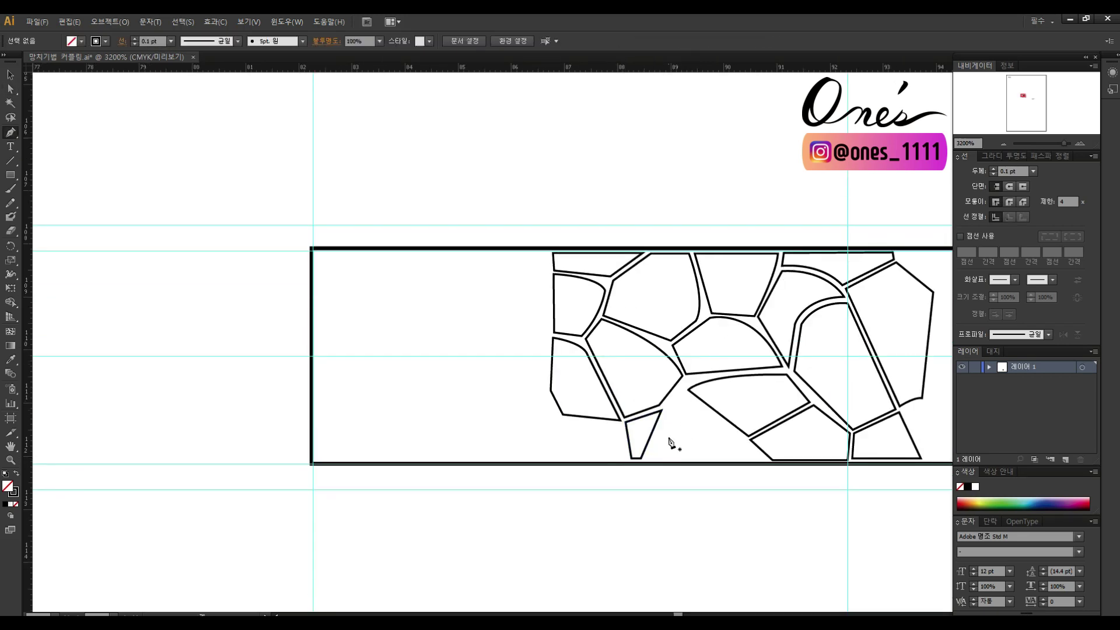
{"action": "left_click", "coordinate": [668, 406]}
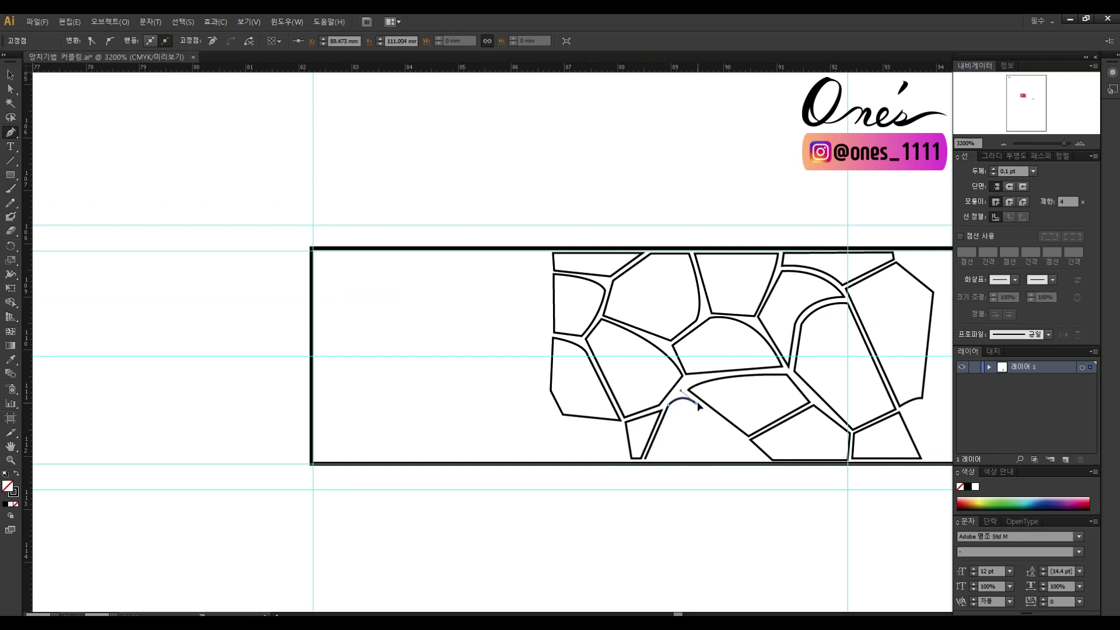
{"action": "left_click", "coordinate": [675, 460]}
{"action": "left_click", "coordinate": [645, 459]}
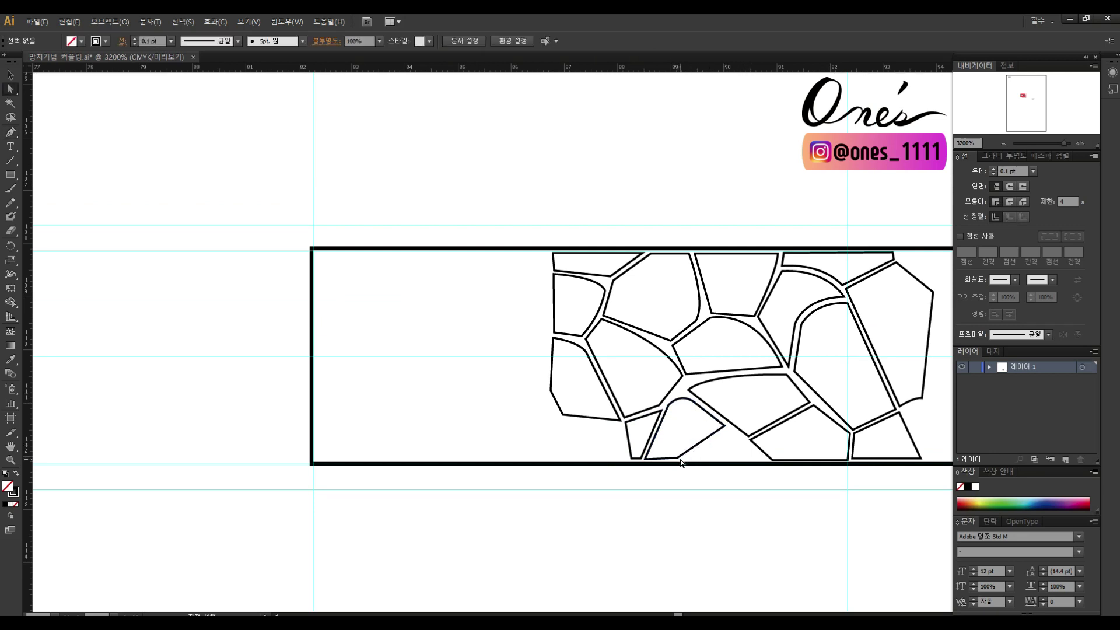
{"action": "left_click", "coordinate": [689, 463], "text": "ctrl"}
Step: Add a small triangular cell along the band's bottom edge
{"action": "left_click", "coordinate": [683, 458]}
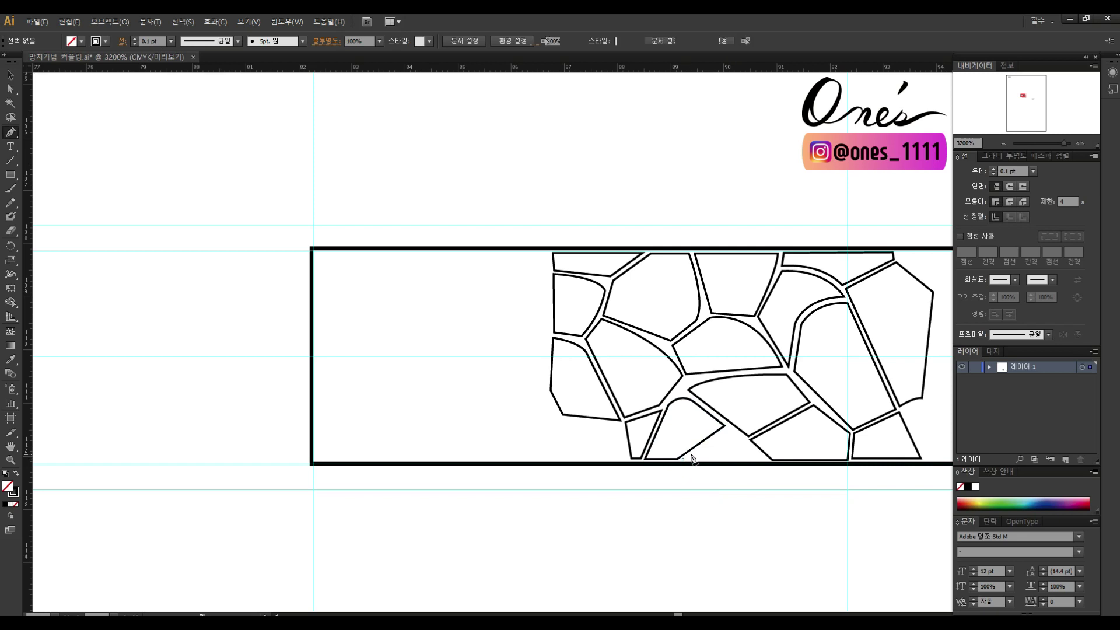
{"action": "left_click", "coordinate": [727, 427]}
{"action": "left_click", "coordinate": [764, 463]}
{"action": "left_click", "coordinate": [725, 508], "text": "ctrl"}
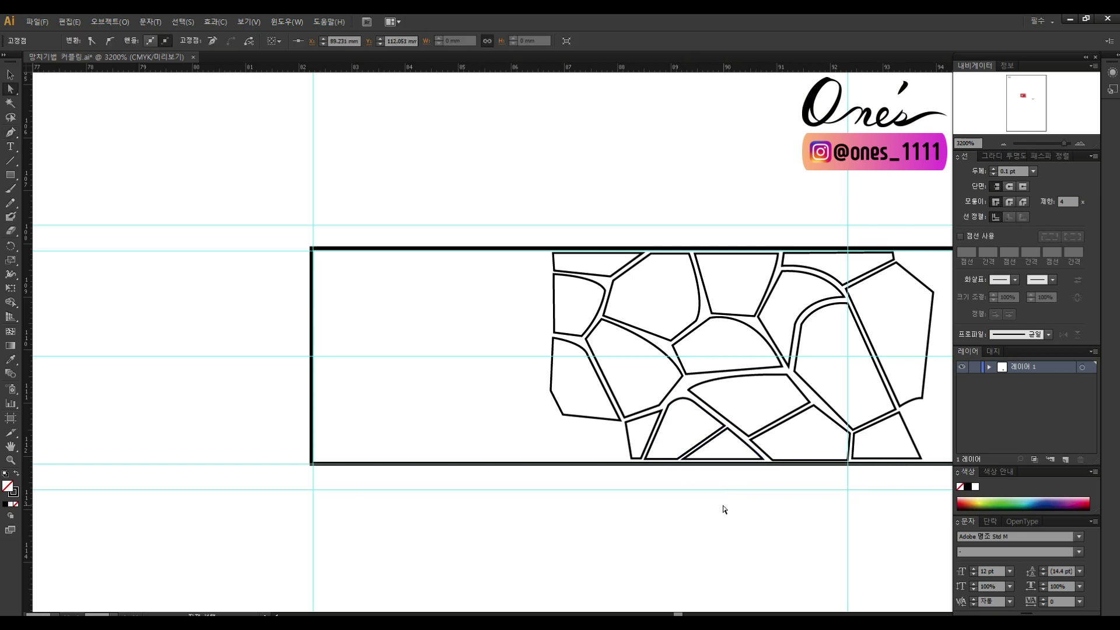
{"action": "scroll", "coordinate": [726, 508], "scroll_direction": "left", "scroll_amount": 3}
Step: Draw a cell with a curved top edge on the left side
{"action": "left_click", "coordinate": [660, 418]}
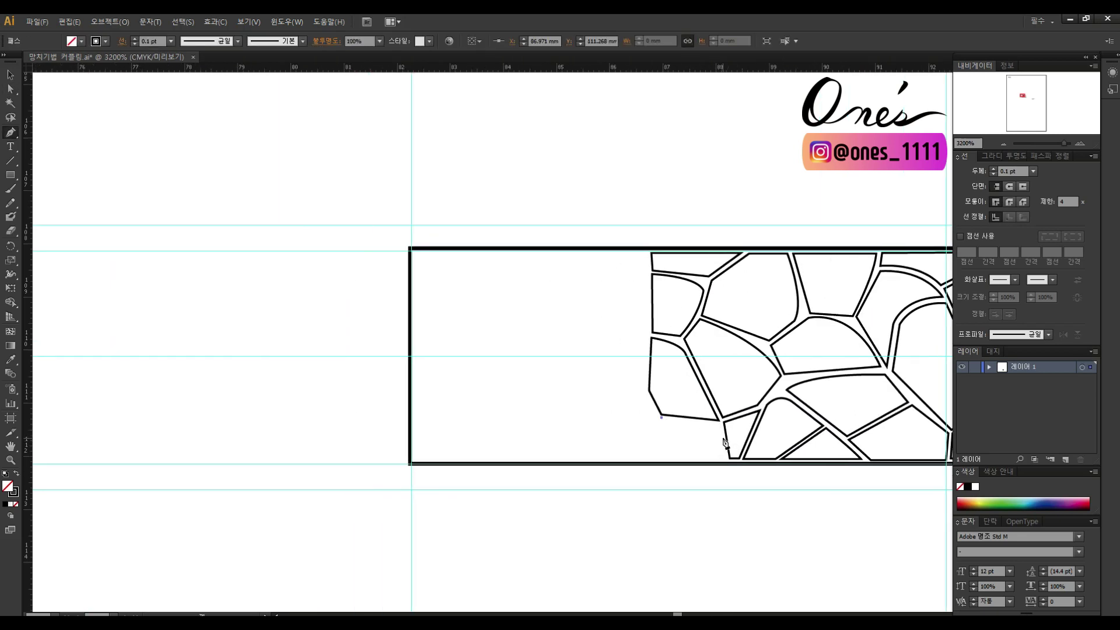
{"action": "left_click_drag", "start_coordinate": [724, 442], "coordinate": [728, 445]}
{"action": "left_click", "coordinate": [627, 459]}
{"action": "left_click", "coordinate": [661, 418]}
{"action": "scroll", "coordinate": [625, 392], "scroll_direction": "up", "scroll_amount": 3}
Step: Draw a five-corner cell left of the pattern reaching the band's bottom
{"action": "scroll", "coordinate": [671, 373], "scroll_direction": "left", "scroll_amount": 2}
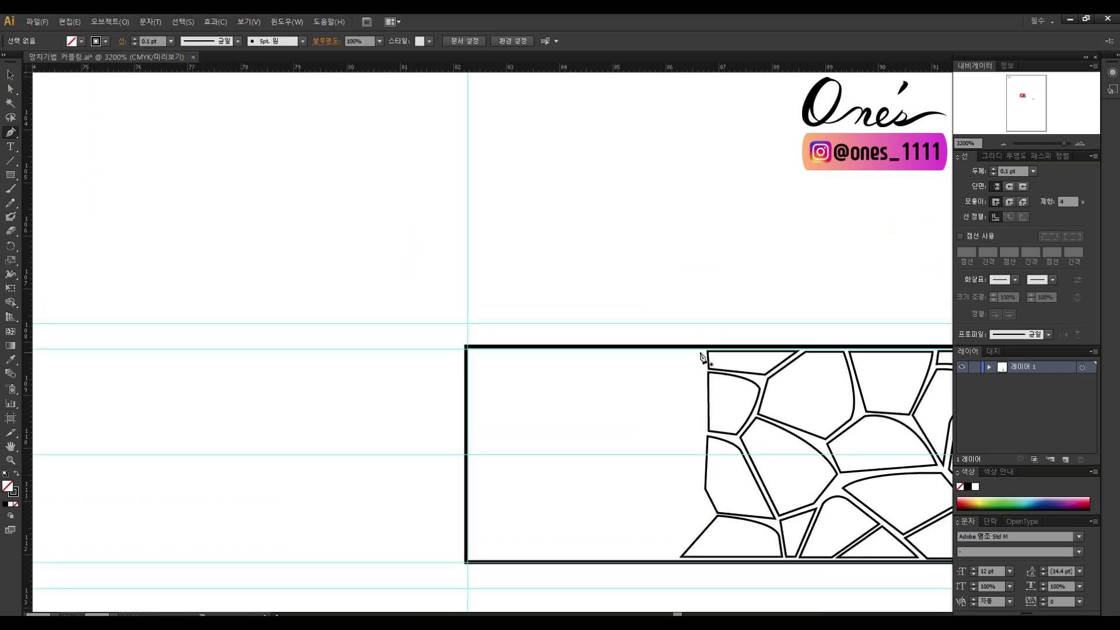
{"action": "left_click", "coordinate": [702, 353]}
{"action": "left_click", "coordinate": [703, 431]}
{"action": "left_click", "coordinate": [677, 453]}
{"action": "left_click", "coordinate": [611, 443]}
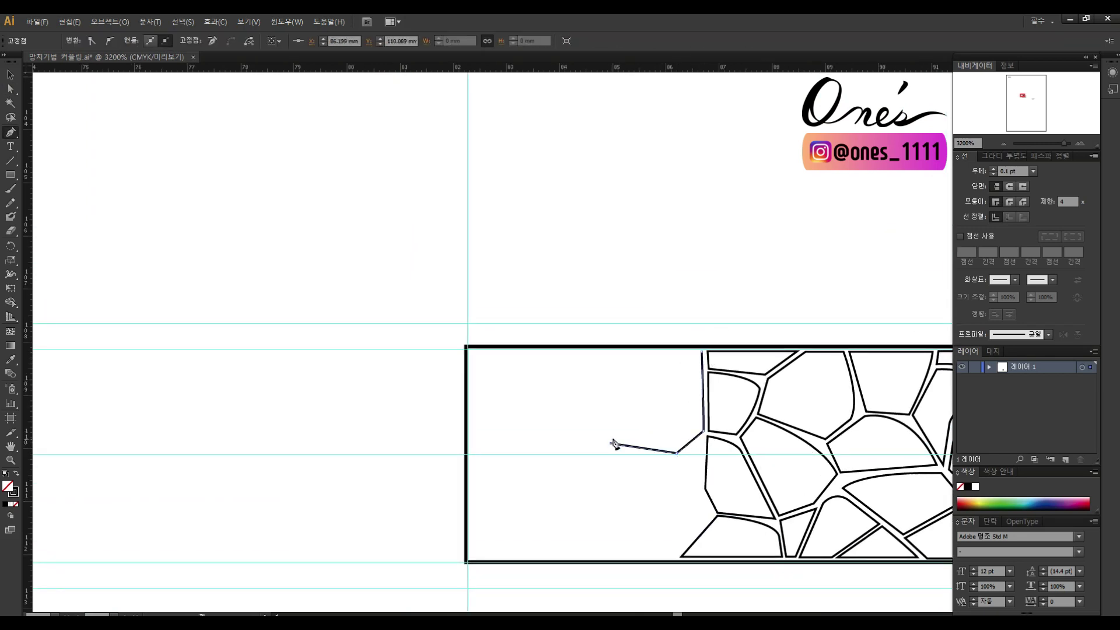
{"action": "left_click", "coordinate": [640, 378]}
{"action": "left_click", "coordinate": [702, 352]}
{"action": "scroll", "coordinate": [730, 332], "scroll_direction": "down", "scroll_amount": 3}
Step: Add a small triangular cell and a curved quadrilateral cell higher up
{"action": "left_click", "coordinate": [693, 344]}
{"action": "left_click", "coordinate": [717, 325]}
{"action": "left_click", "coordinate": [715, 377]}
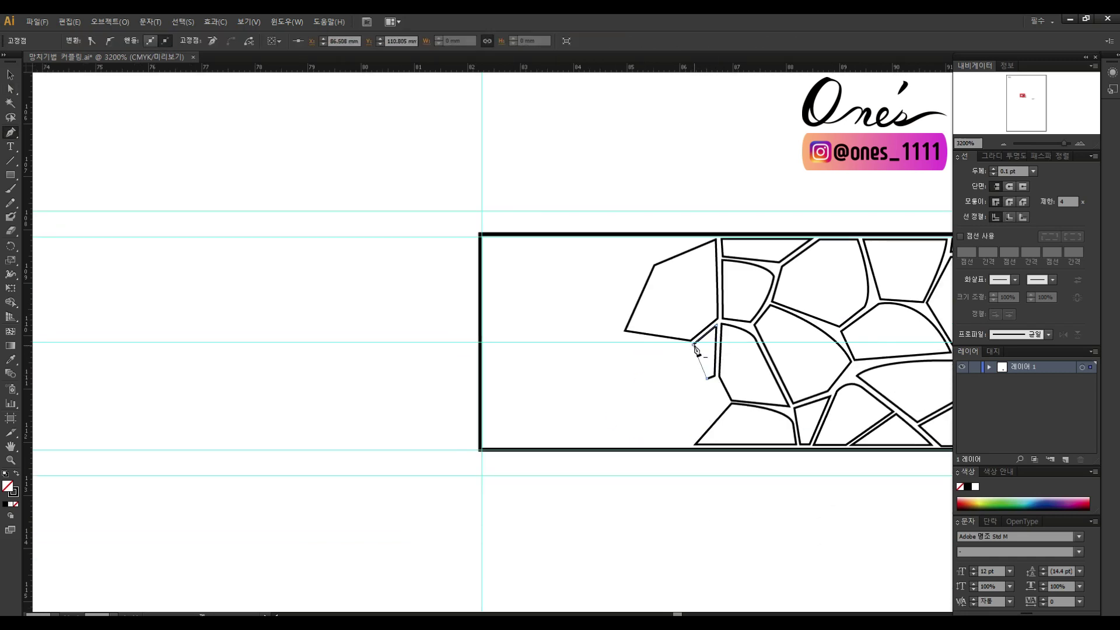
{"action": "left_click", "coordinate": [693, 345]}
{"action": "mouse_move", "coordinate": [687, 357]}
{"action": "left_mouse_down"}
{"action": "mouse_move", "coordinate": [740, 380]}
{"action": "mouse_move", "coordinate": [687, 418]}
{"action": "left_mouse_up"}
{"action": "left_click", "coordinate": [665, 349]}
{"action": "left_click", "coordinate": [674, 403]}
{"action": "left_click", "coordinate": [666, 348]}
{"action": "left_click", "coordinate": [727, 413], "text": "ctrl"}
Step: Draw two more cells near the band's bottom edge and begin one further left
{"action": "left_click", "coordinate": [619, 420]}
{"action": "left_click", "coordinate": [686, 413]}
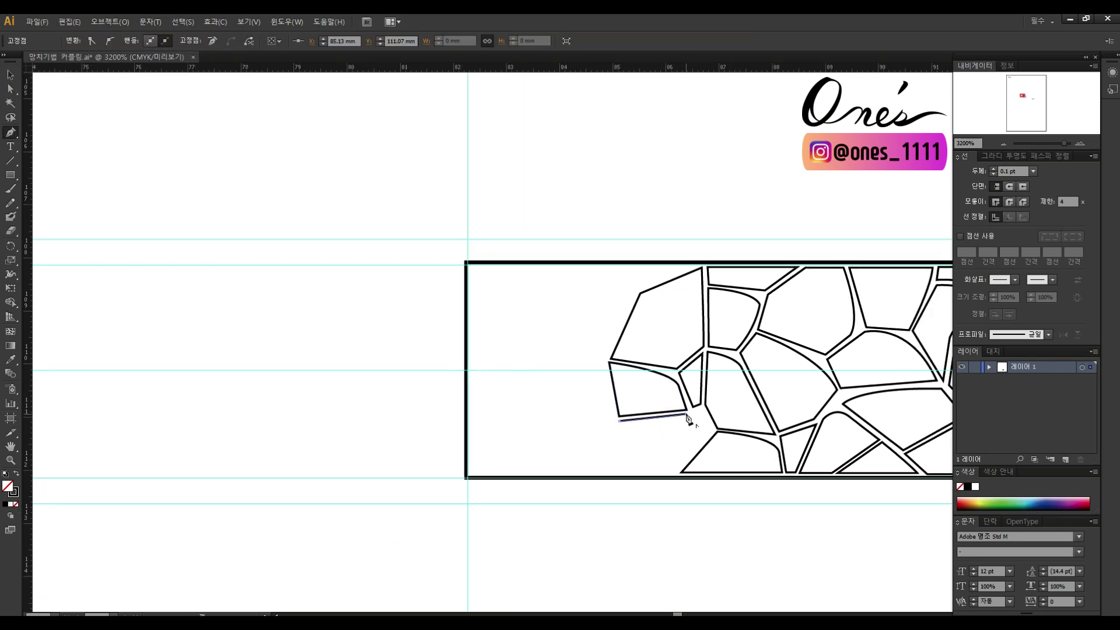
{"action": "left_click", "coordinate": [675, 473]}
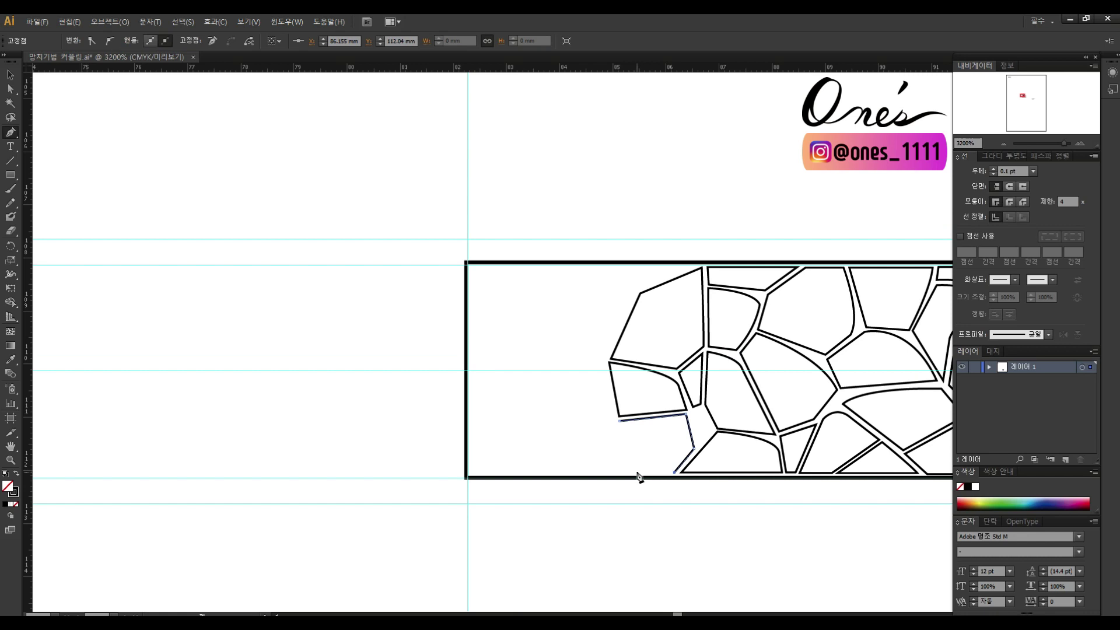
{"action": "left_click", "coordinate": [623, 428]}
{"action": "left_click_drag", "start_coordinate": [642, 408], "coordinate": [656, 436]}
{"action": "left_click", "coordinate": [703, 441]}
{"action": "left_click", "coordinate": [715, 436]}
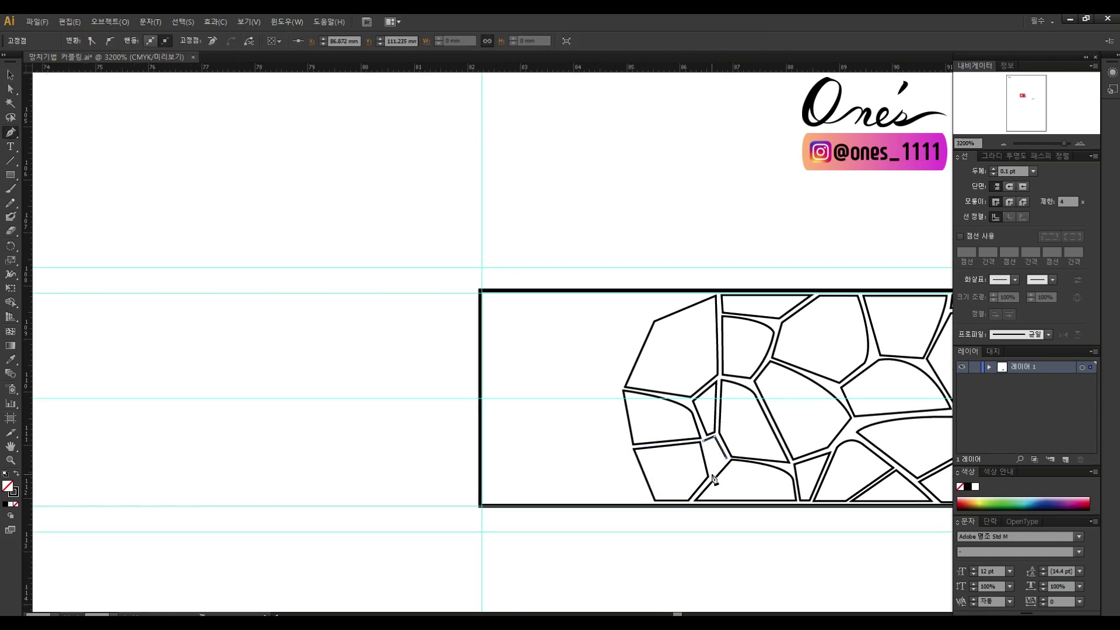
{"action": "left_click", "coordinate": [655, 408], "text": "ctrl"}
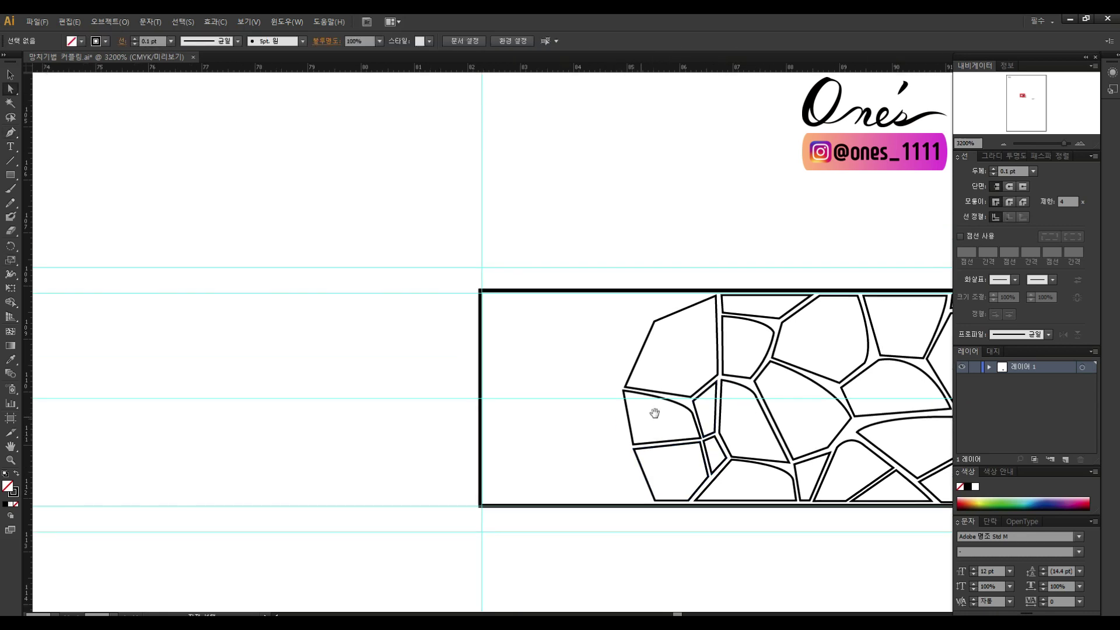
{"action": "mouse_move", "coordinate": [747, 321]}
{"action": "left_mouse_down"}
{"action": "mouse_move", "coordinate": [760, 363]}
{"action": "mouse_move", "coordinate": [703, 376]}
{"action": "left_mouse_up"}
{"action": "left_click", "coordinate": [736, 347]}
Step: Finish the left cell and draw an adjoining three-corner cell beneath it
{"action": "left_click", "coordinate": [672, 325]}
{"action": "left_click", "coordinate": [684, 346]}
{"action": "left_click", "coordinate": [736, 346]}
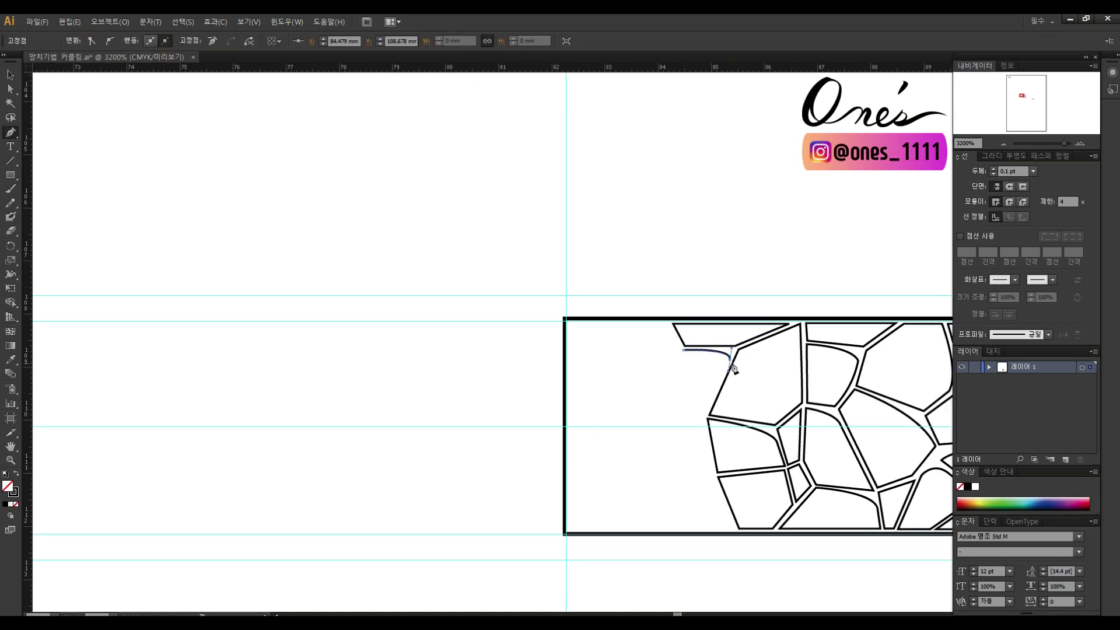
{"action": "left_click", "coordinate": [707, 416]}
{"action": "left_click", "coordinate": [633, 395]}
{"action": "left_click", "coordinate": [685, 350]}
{"action": "left_click", "coordinate": [664, 435], "text": "ctrl"}
Step: Draw a triangular cell reaching down toward the band's bottom
{"action": "key", "text": "p"}
{"action": "left_click", "coordinate": [632, 398], "text": "ctrl"}
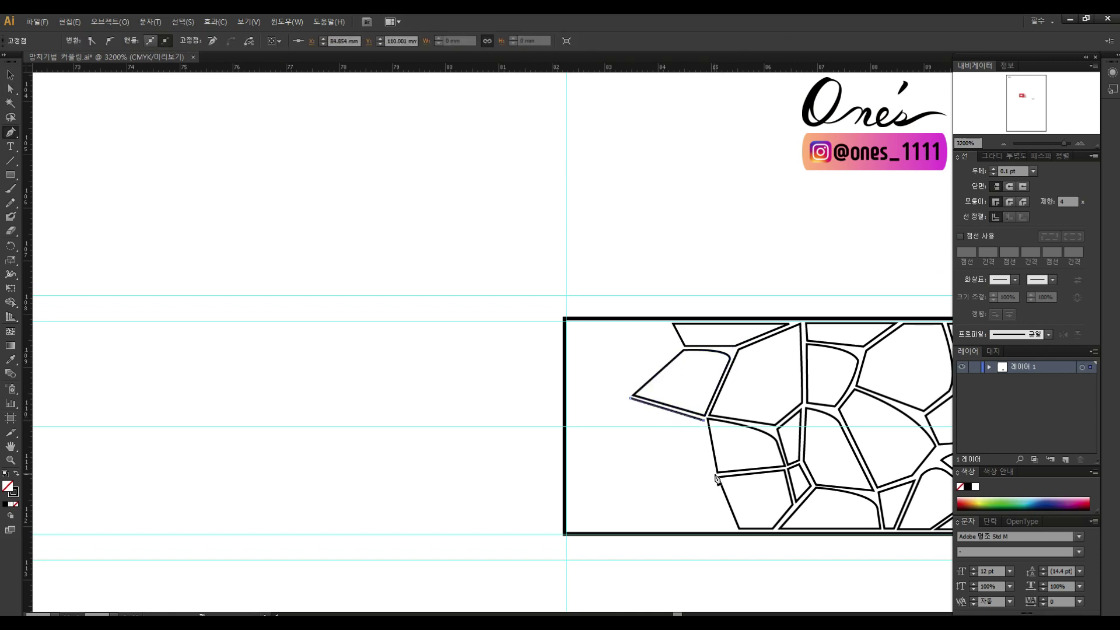
{"action": "left_click", "coordinate": [671, 514]}
{"action": "left_click", "coordinate": [632, 398]}
{"action": "scroll", "coordinate": [632, 398], "scroll_direction": "down", "scroll_amount": 3}
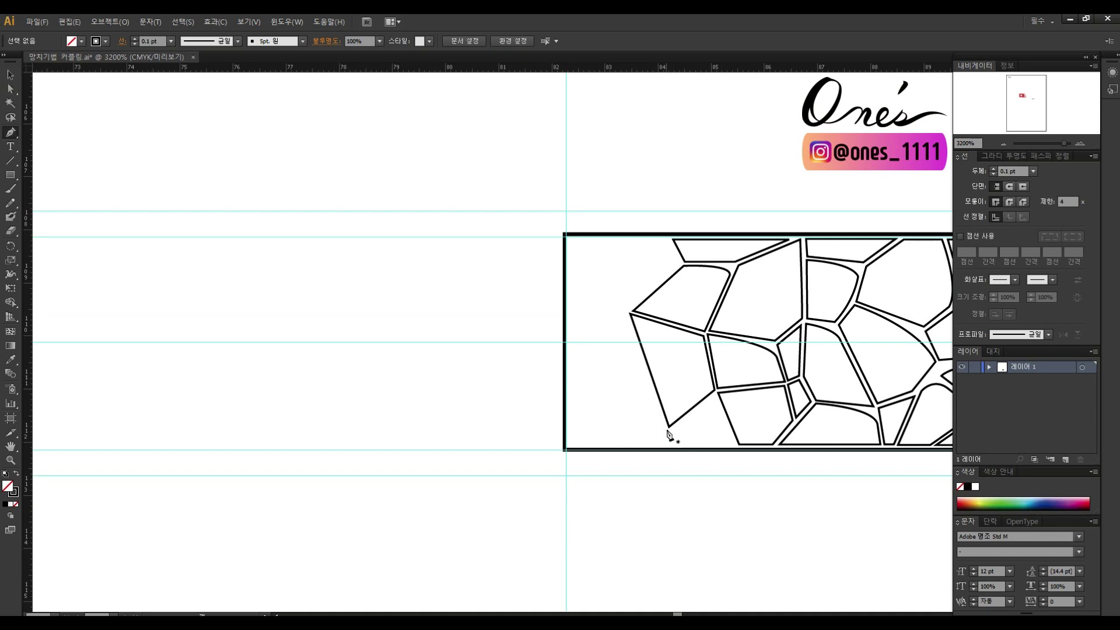
Step: Add a curved bottom cell at the band's left end
{"action": "left_click_drag", "start_coordinate": [722, 410], "coordinate": [724, 414]}
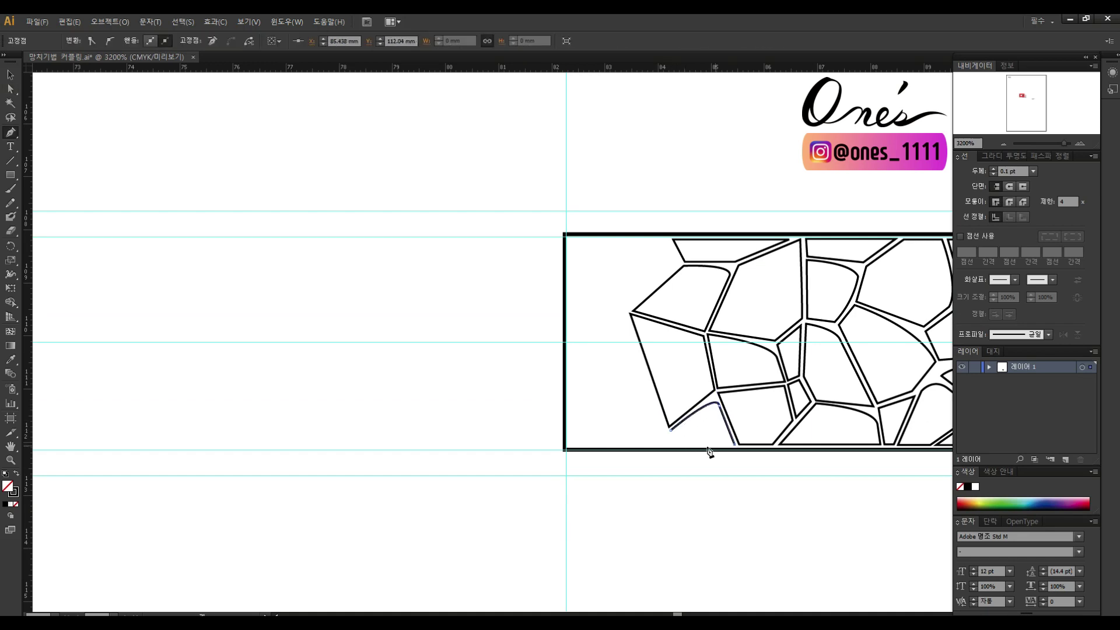
{"action": "left_click_drag", "start_coordinate": [585, 447], "coordinate": [698, 419]}
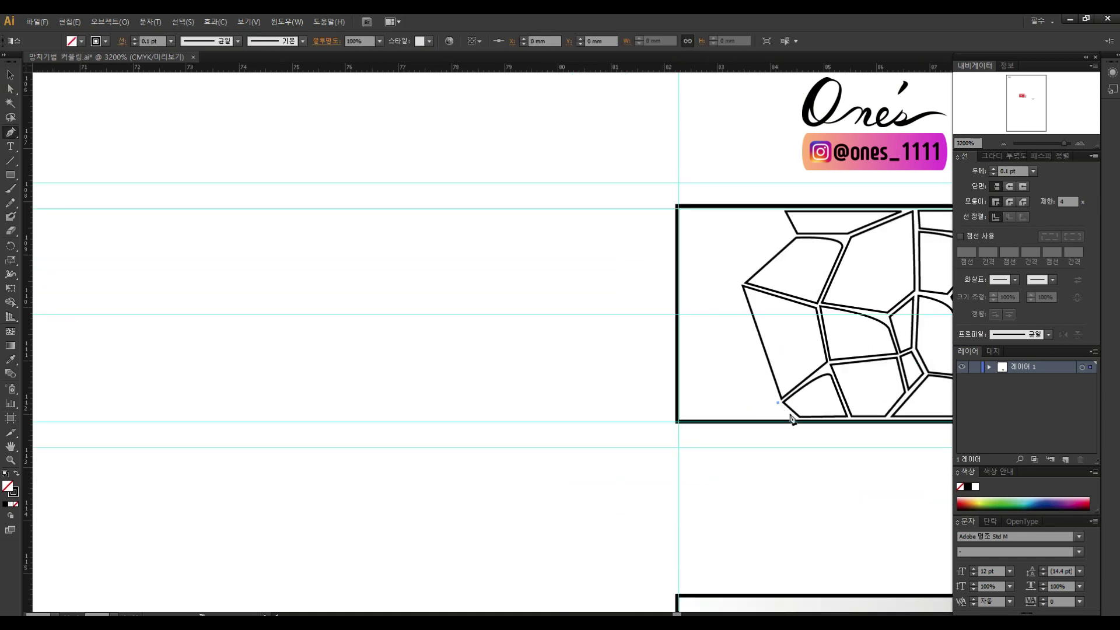
{"action": "left_click", "coordinate": [698, 418]}
{"action": "left_click", "coordinate": [740, 375], "text": "ctrl"}
{"action": "scroll", "coordinate": [758, 327], "scroll_direction": "up", "scroll_amount": 3}
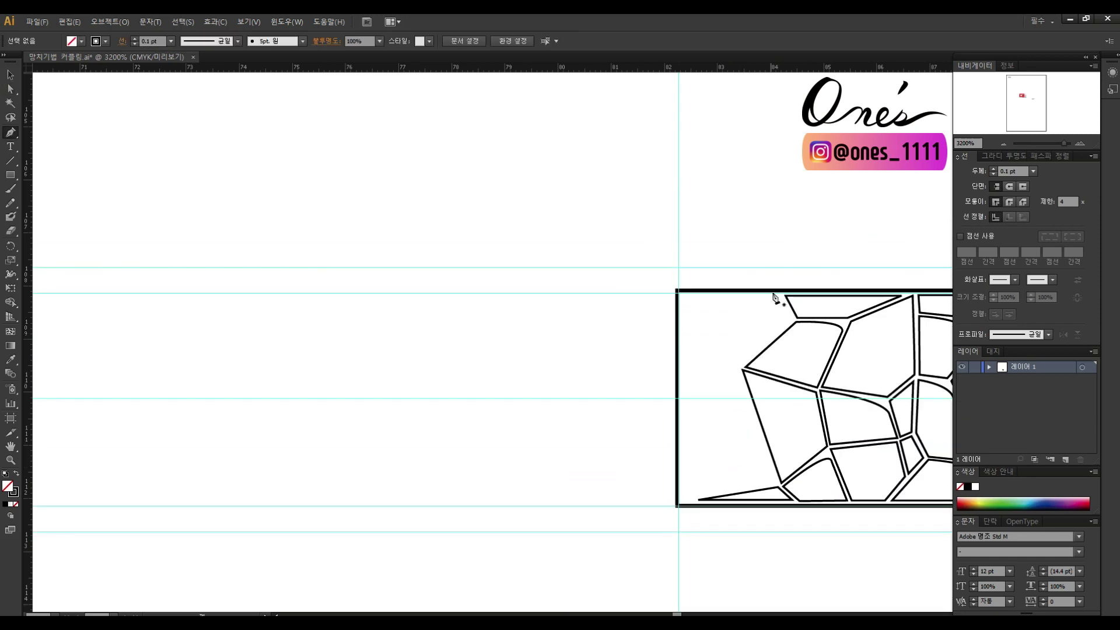
Step: Draw a cell extending up to the band's top edge
{"action": "left_click", "coordinate": [743, 369]}
{"action": "left_click", "coordinate": [694, 296]}
{"action": "left_click", "coordinate": [779, 300]}
{"action": "left_click", "coordinate": [834, 250], "text": "ctrl"}
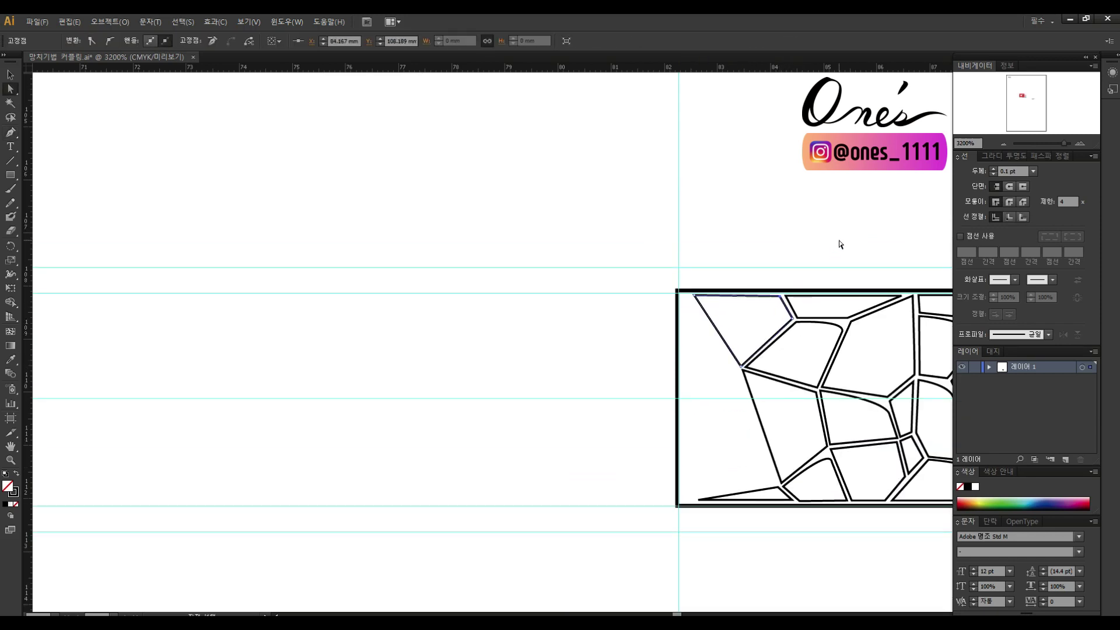
{"action": "left_click", "coordinate": [840, 244], "text": "ctrl"}
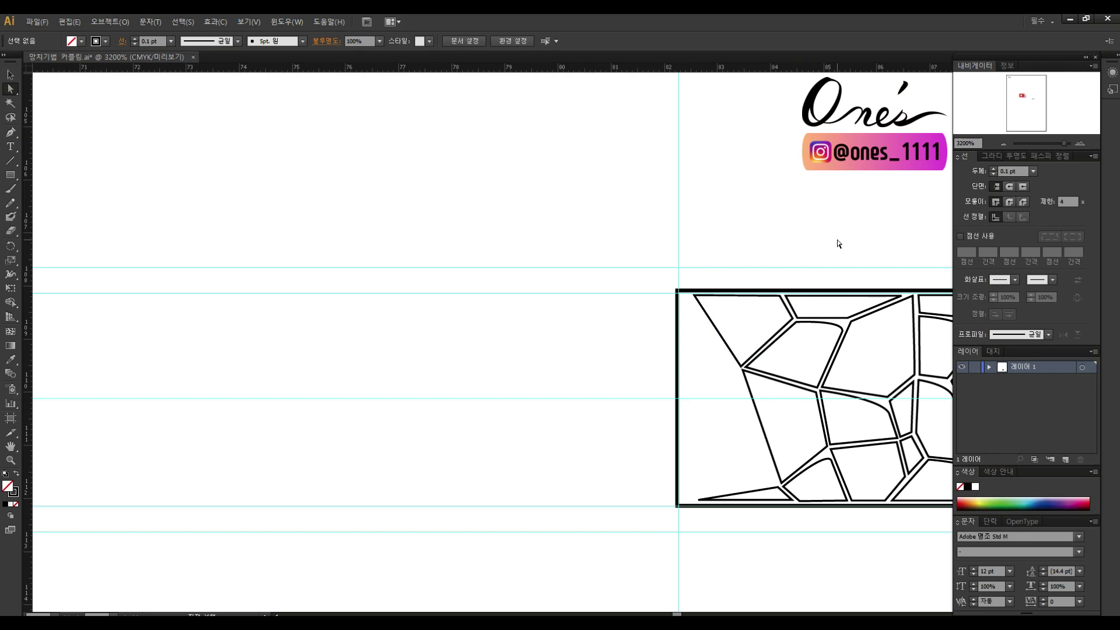
Step: Fill the band's top-left corner with a cell along its left edge
{"action": "left_click", "coordinate": [680, 296]}
{"action": "left_click", "coordinate": [681, 411]}
{"action": "left_click", "coordinate": [681, 296]}
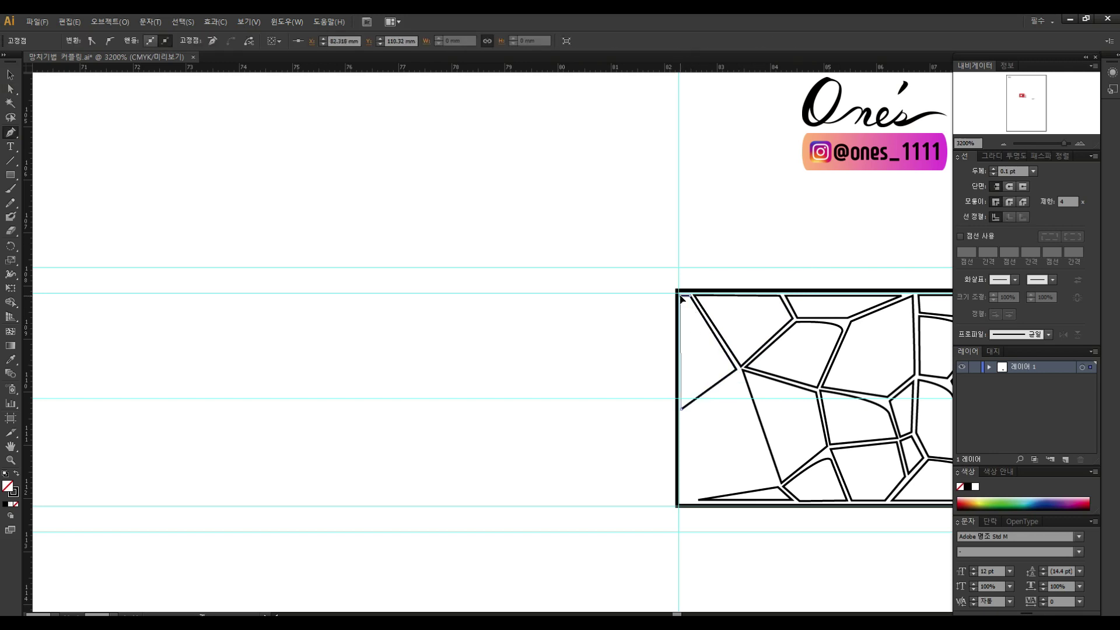
{"action": "left_click", "coordinate": [740, 408], "text": "ctrl"}
{"action": "scroll", "coordinate": [681, 336], "scroll_direction": "down", "scroll_amount": 2}
Step: Draw the final middle-left and bottom-left corner cells
{"action": "left_click", "coordinate": [681, 329]}
{"action": "left_click", "coordinate": [739, 288]}
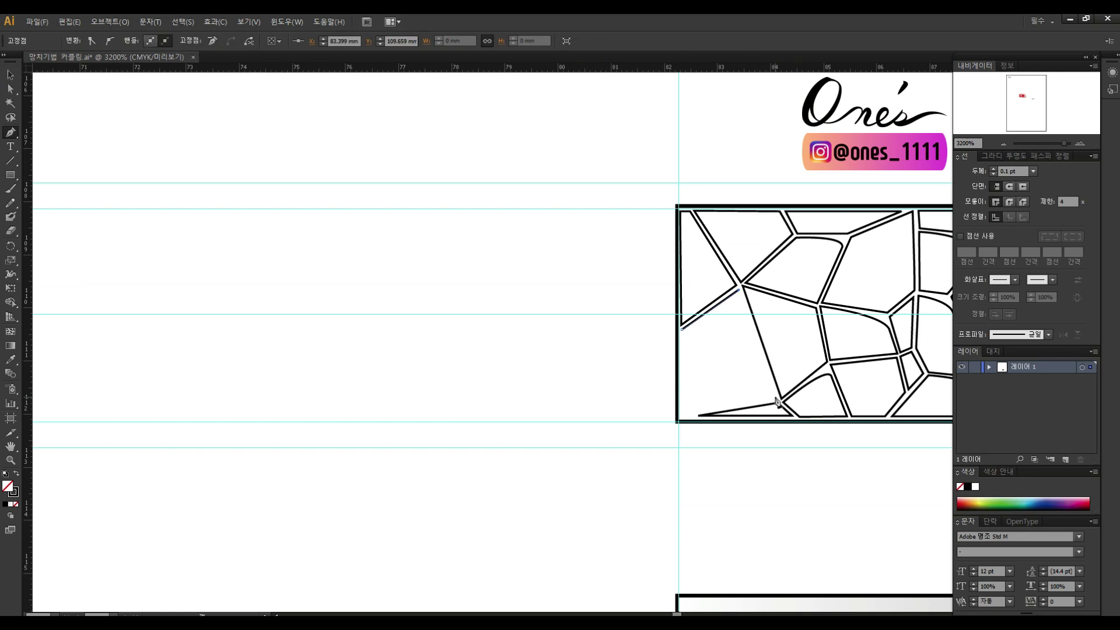
{"action": "left_click", "coordinate": [681, 385]}
{"action": "left_click", "coordinate": [682, 328]}
{"action": "left_click", "coordinate": [728, 380], "text": "ctrl"}
{"action": "left_click", "coordinate": [682, 385]}
{"action": "left_click", "coordinate": [762, 354]}
{"action": "left_click", "coordinate": [779, 399]}
{"action": "left_click", "coordinate": [697, 415]}
{"action": "left_click", "coordinate": [681, 385]}
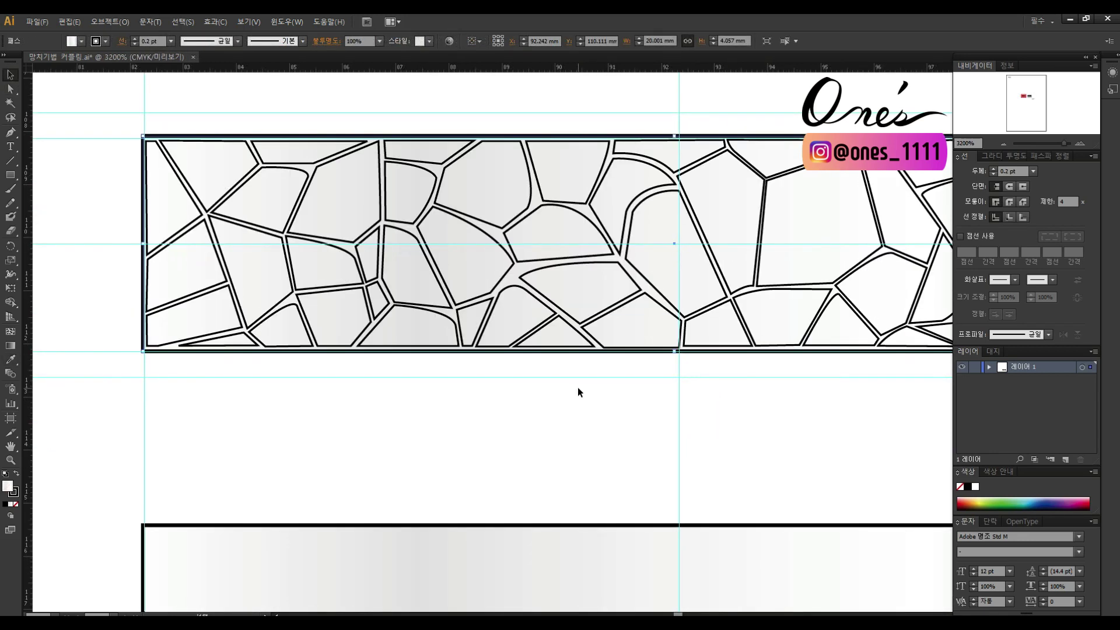
Step: Give one silver-band cell a diagonal white-to-grey gradient, with its right stop set to grey
{"action": "left_click", "coordinate": [500, 228]}
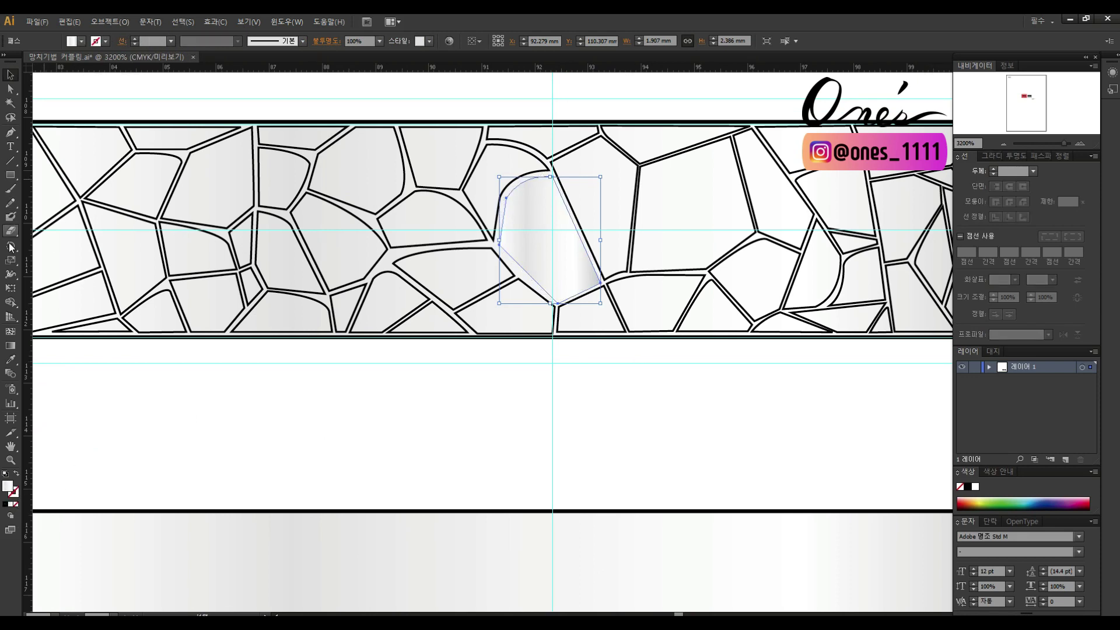
{"action": "left_click", "coordinate": [14, 348]}
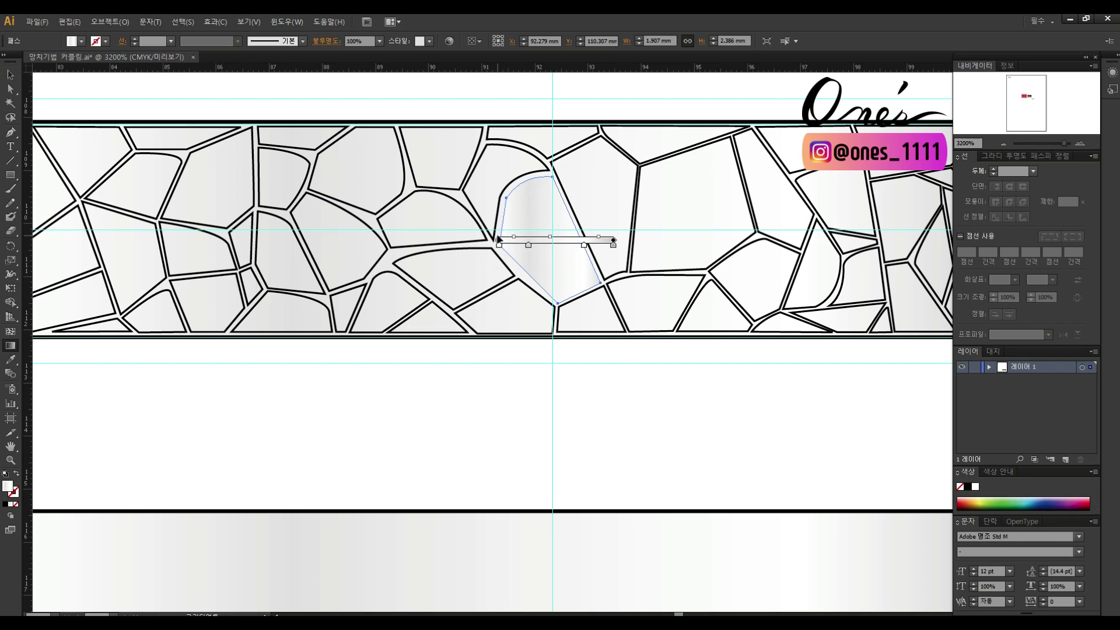
{"action": "left_click_drag", "start_coordinate": [516, 214], "coordinate": [611, 278]}
{"action": "left_click", "coordinate": [996, 153]}
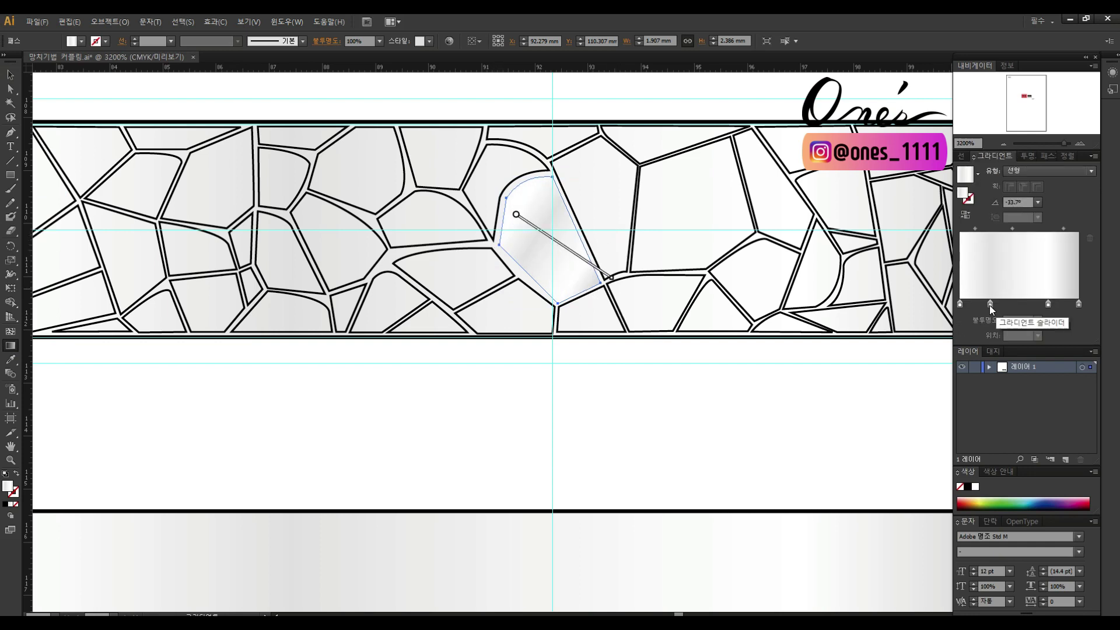
{"action": "left_click_drag", "start_coordinate": [990, 306], "coordinate": [1055, 320]}
{"action": "left_click_drag", "start_coordinate": [486, 194], "coordinate": [611, 278]}
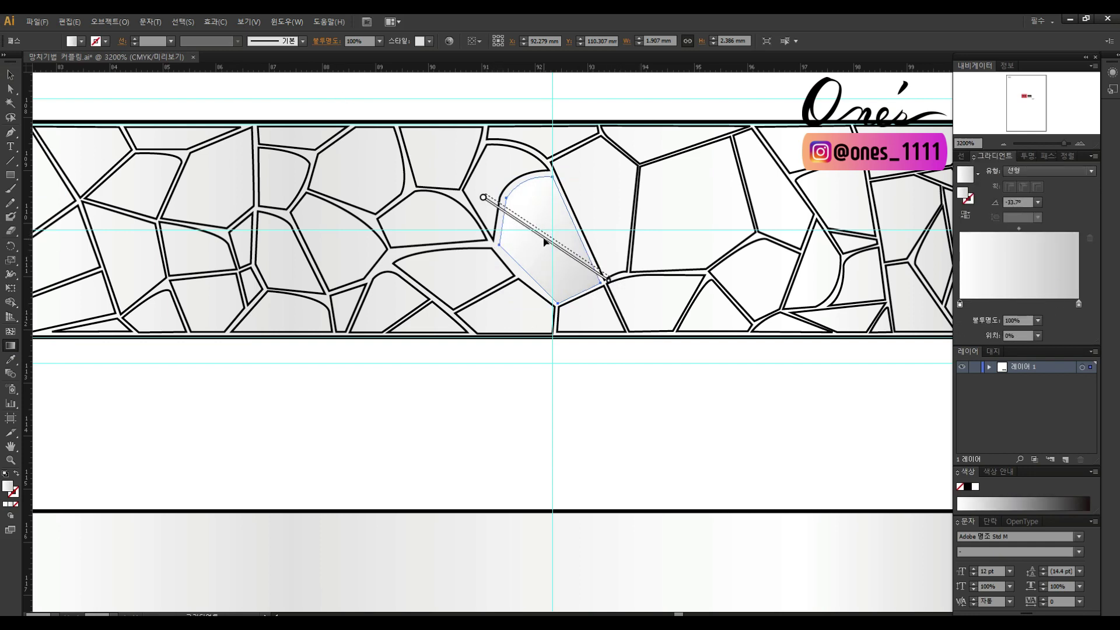
{"action": "double_click", "coordinate": [1078, 304]}
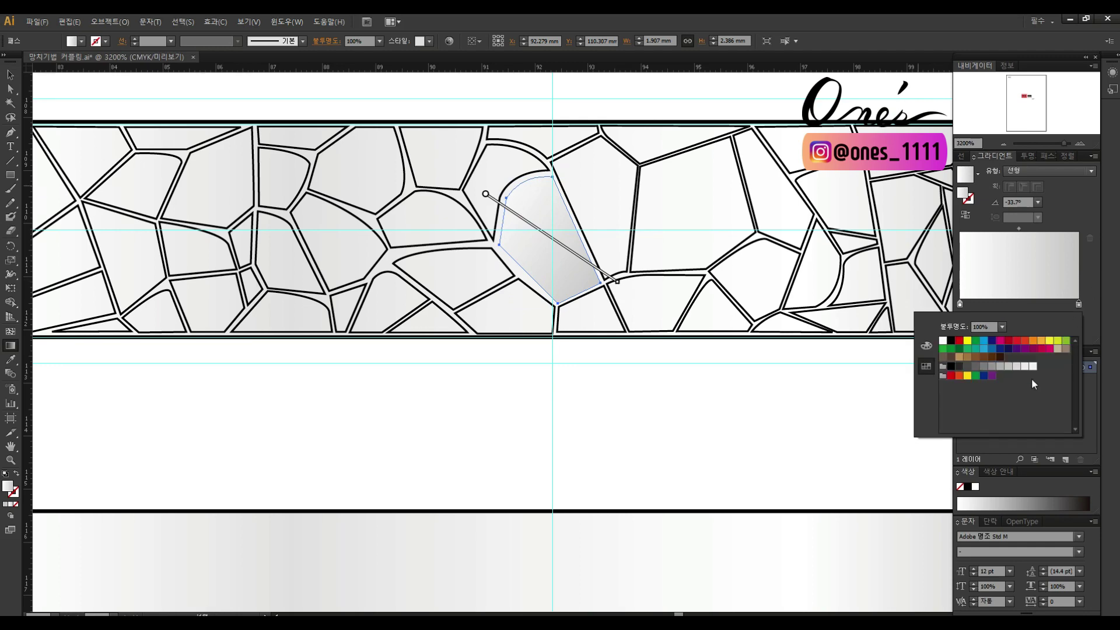
{"action": "left_click", "coordinate": [975, 366]}
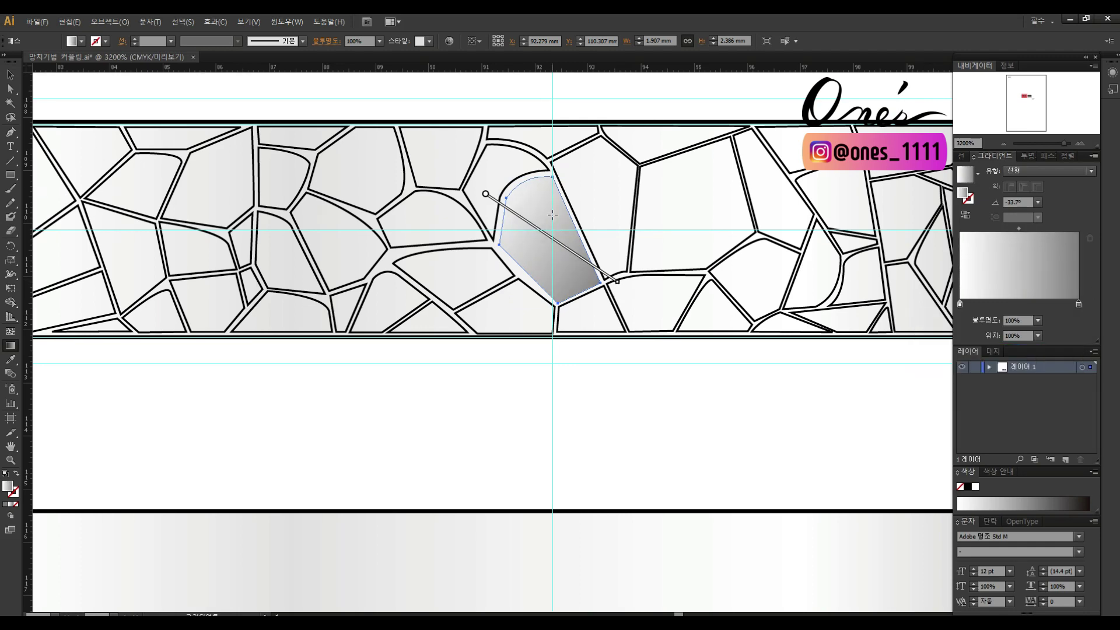
{"action": "left_click_drag", "start_coordinate": [488, 201], "coordinate": [656, 305]}
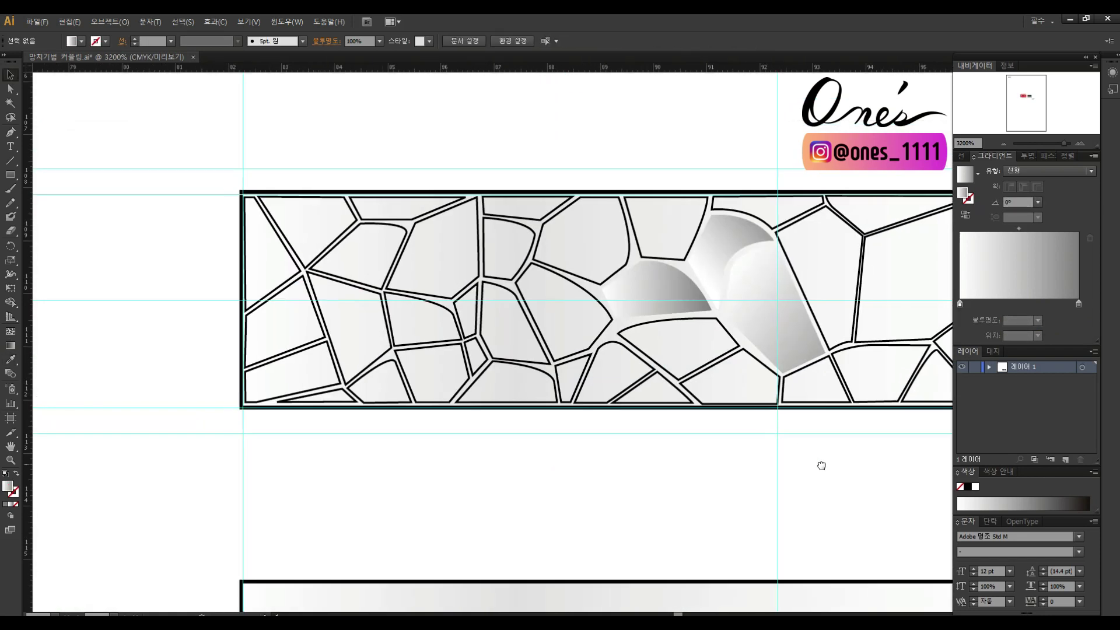
Step: Angle the gradient steeply across the top cell beside the shaded one
{"action": "left_click", "coordinate": [723, 258]}
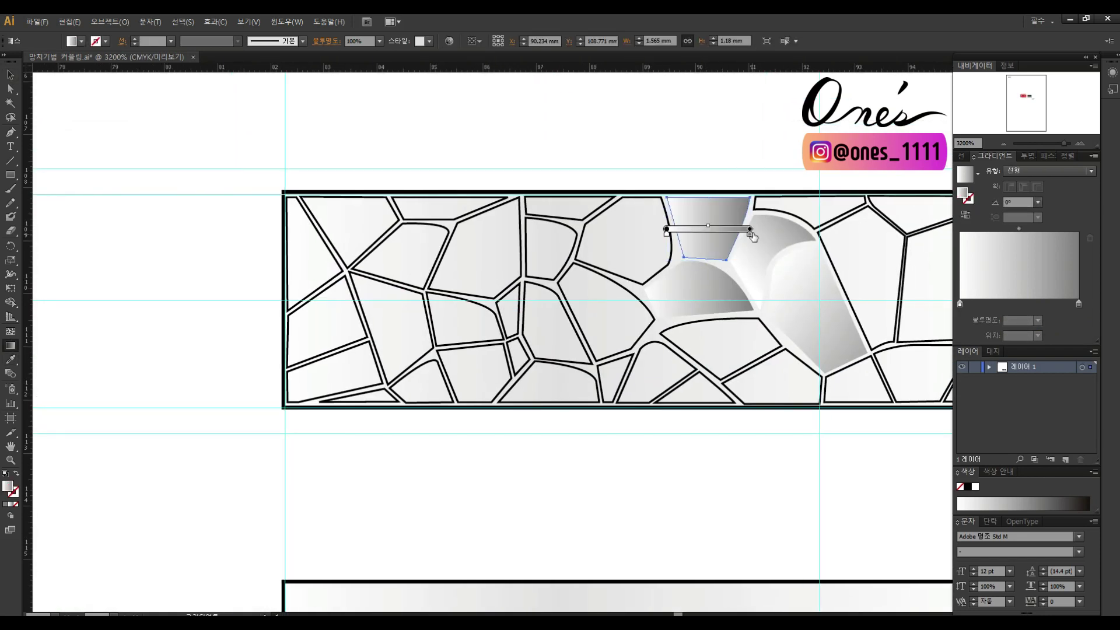
{"action": "left_click_drag", "start_coordinate": [652, 229], "coordinate": [805, 228]}
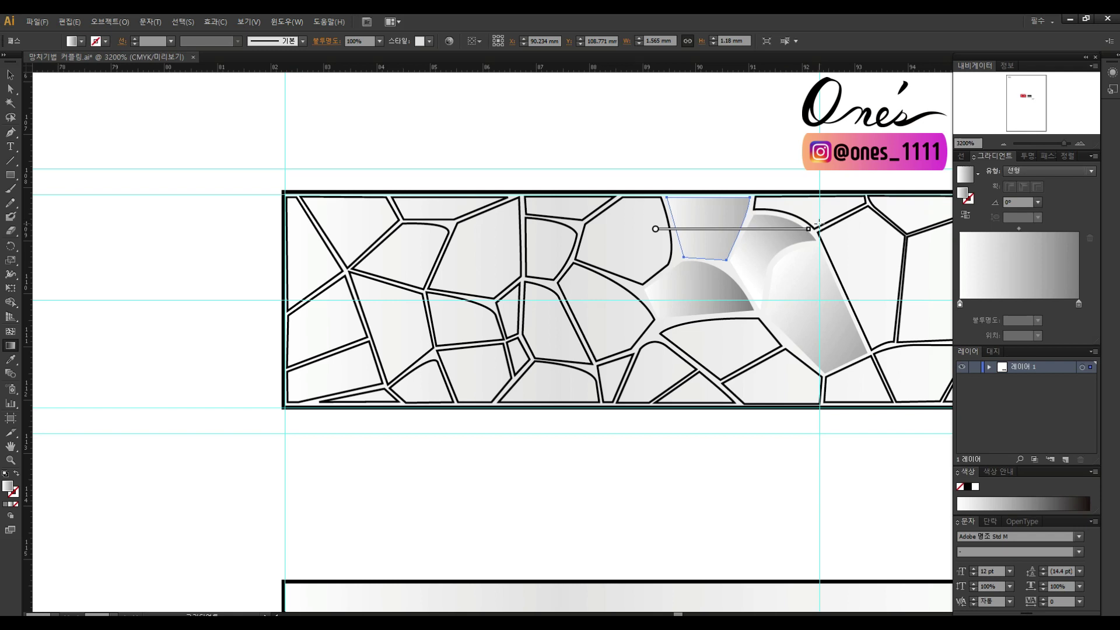
{"action": "left_click_drag", "start_coordinate": [658, 131], "coordinate": [736, 264]}
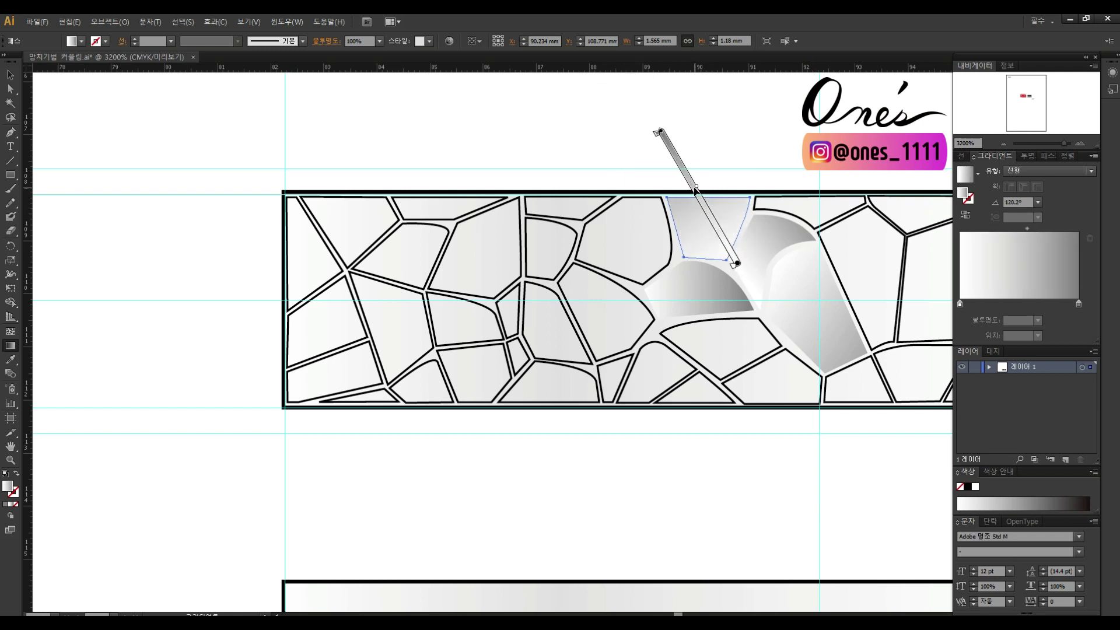
{"action": "left_click_drag", "start_coordinate": [700, 198], "coordinate": [706, 207]}
{"action": "scroll", "coordinate": [728, 300], "scroll_direction": "right", "scroll_amount": 3}
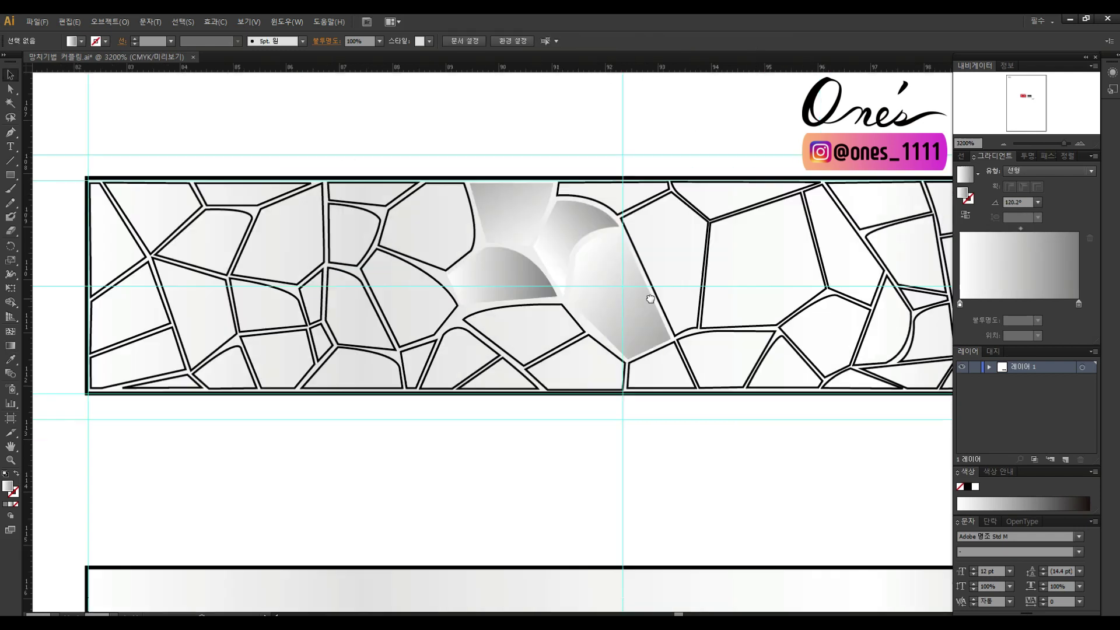
Step: Copy the gradient onto a neighbouring top cell and re-angle it, then angle the lower-right cell's gradient near vertical
{"action": "left_click", "coordinate": [715, 219], "text": "ctrl"}
{"action": "key", "text": "i"}
{"action": "left_click", "coordinate": [733, 294]}
{"action": "key", "text": "g"}
{"action": "left_click_drag", "start_coordinate": [726, 227], "coordinate": [781, 202]}
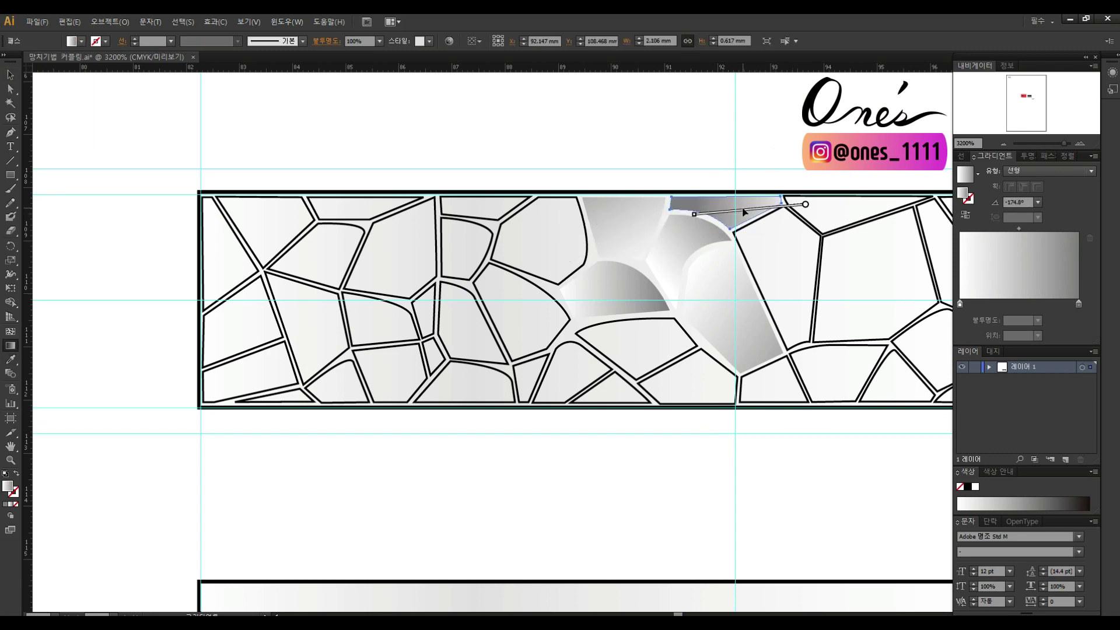
{"action": "left_click_drag", "start_coordinate": [745, 468], "coordinate": [786, 326]}
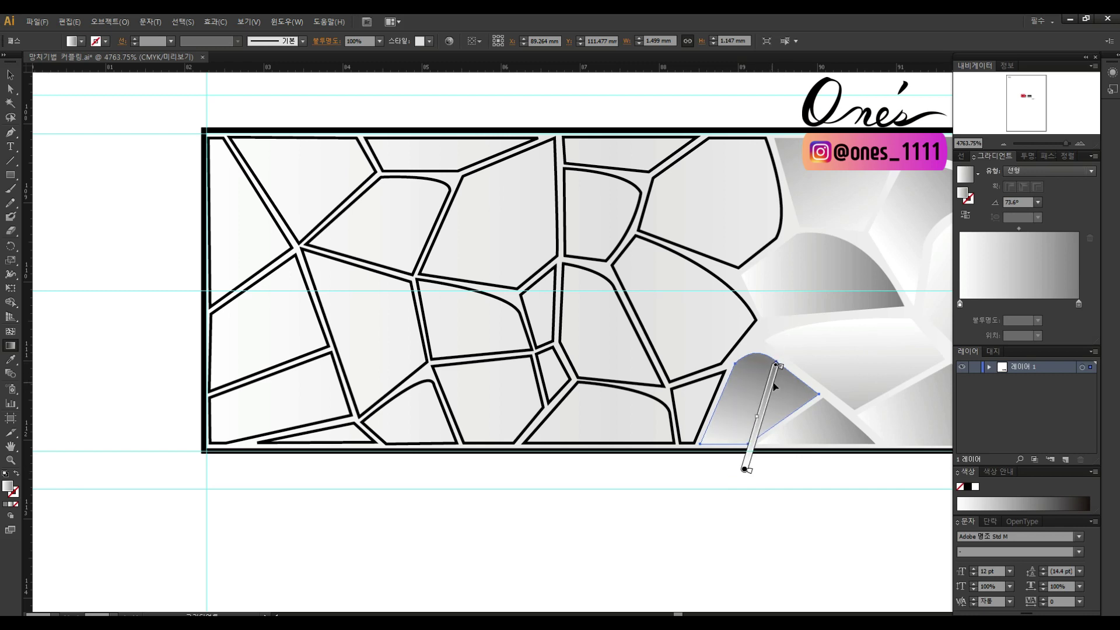
Step: Give the next unshaded cell the dark gradient fill and re-angle it
{"action": "key", "text": "i"}
{"action": "left_click", "coordinate": [756, 320], "text": "ctrl"}
{"action": "left_click", "coordinate": [851, 352]}
{"action": "key", "text": "g"}
{"action": "left_click_drag", "start_coordinate": [613, 305], "coordinate": [739, 368]}
{"action": "key", "text": "v"}
Step: Copy the grey gradient onto the small cell below, angled slightly downward, and onto the lower cell
{"action": "left_click", "coordinate": [725, 371]}
{"action": "key", "text": "i"}
{"action": "left_click", "coordinate": [757, 389]}
{"action": "key", "text": "v"}
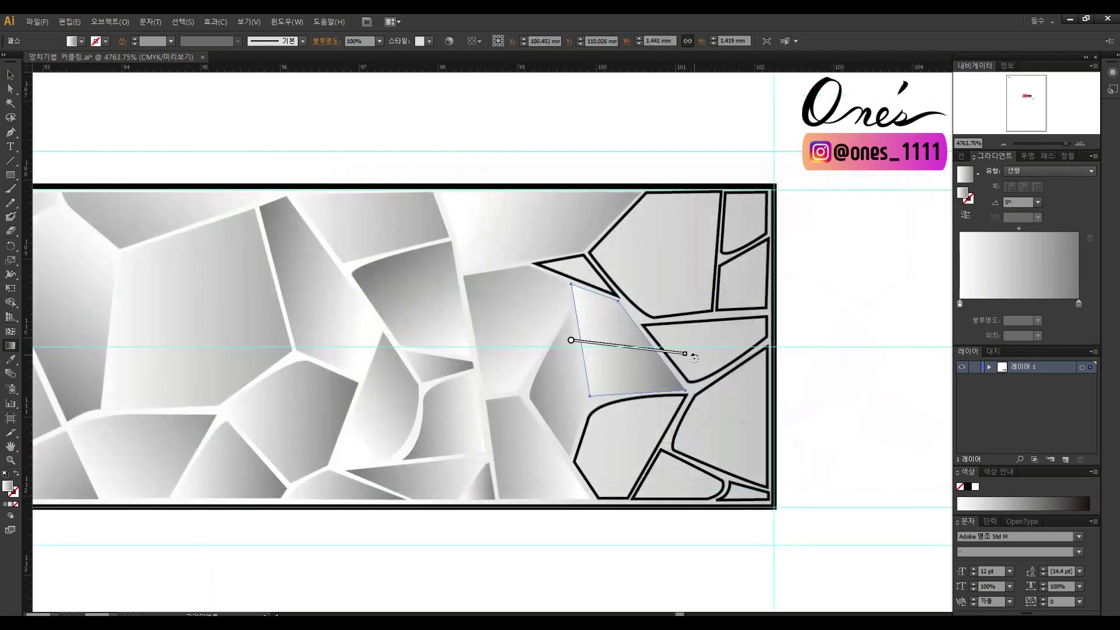
{"action": "mouse_move", "coordinate": [693, 358]}
{"action": "left_mouse_down"}
{"action": "mouse_move", "coordinate": [718, 380]}
{"action": "mouse_move", "coordinate": [691, 369]}
{"action": "left_mouse_up"}
{"action": "key", "text": "v"}
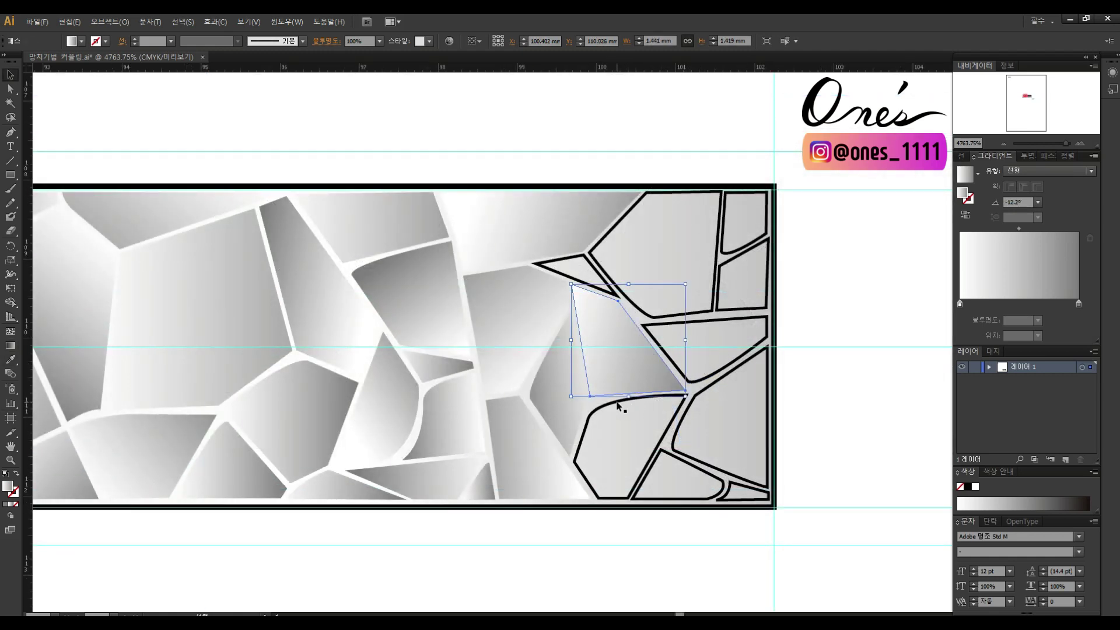
{"action": "left_click", "coordinate": [620, 403]}
{"action": "key", "text": "i"}
{"action": "left_click", "coordinate": [617, 354]}
Step: Copy the gradient fill onto the two triangular cells
{"action": "key", "text": "v"}
{"action": "left_click", "coordinate": [677, 485]}
{"action": "key", "text": "i"}
{"action": "left_click", "coordinate": [663, 438]}
{"action": "key", "text": "g"}
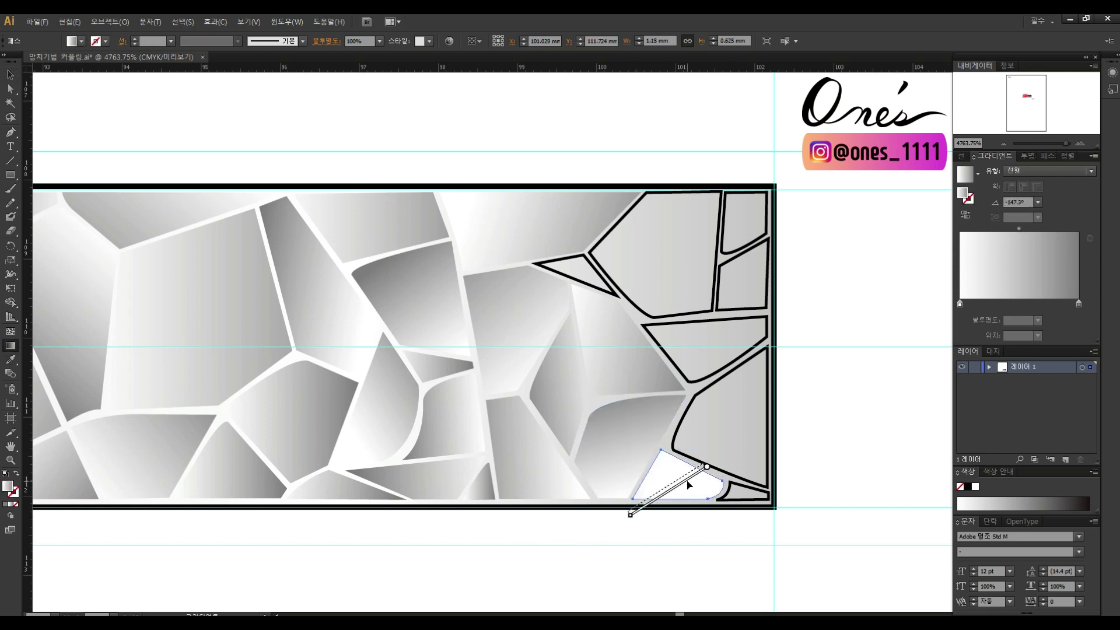
{"action": "key", "text": "v"}
{"action": "left_click", "coordinate": [584, 271]}
{"action": "key", "text": "i"}
{"action": "left_click", "coordinate": [569, 233]}
Step: Copy the gradient onto the pentagon cell, then select the whole cracked pattern group
{"action": "key", "text": "v"}
{"action": "left_click", "coordinate": [606, 245]}
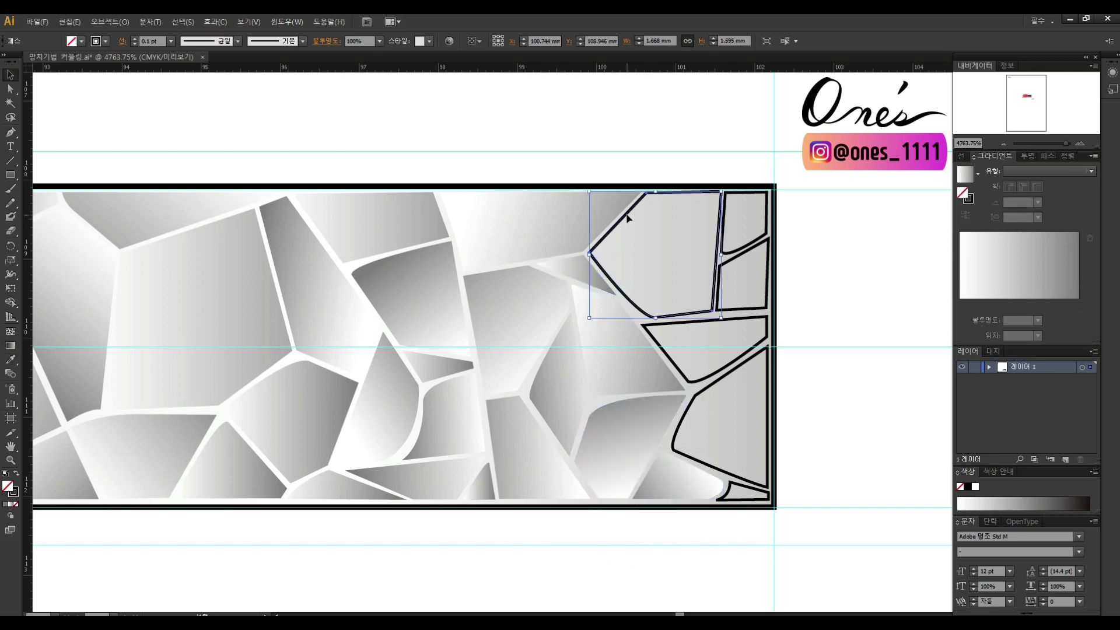
{"action": "key", "text": "i"}
{"action": "left_click", "coordinate": [613, 320]}
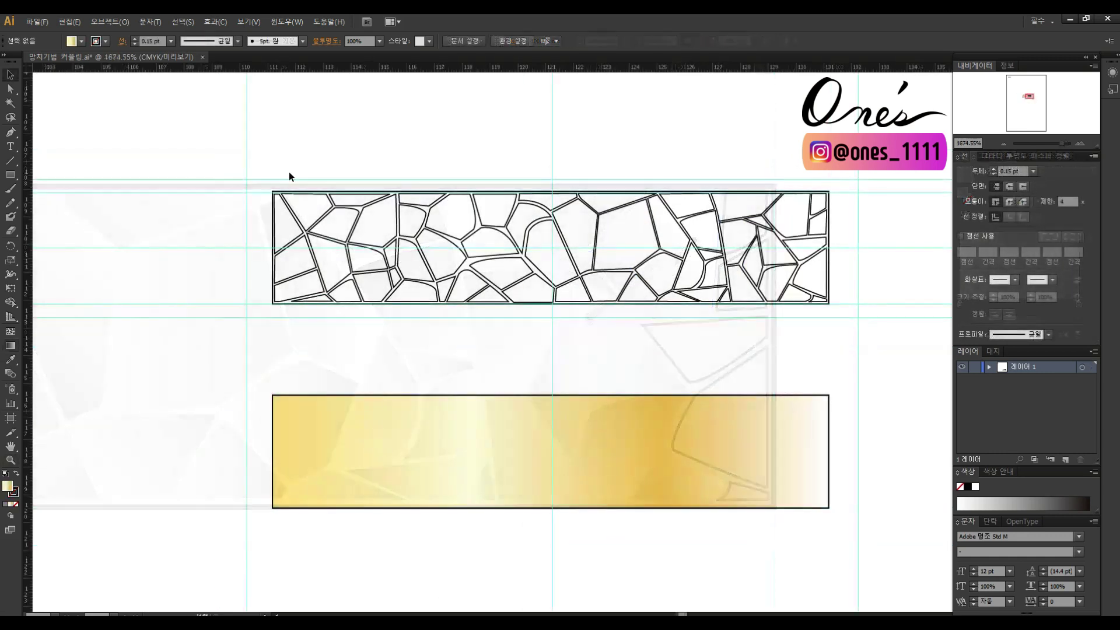
{"action": "left_click_drag", "start_coordinate": [207, 146], "coordinate": [779, 321]}
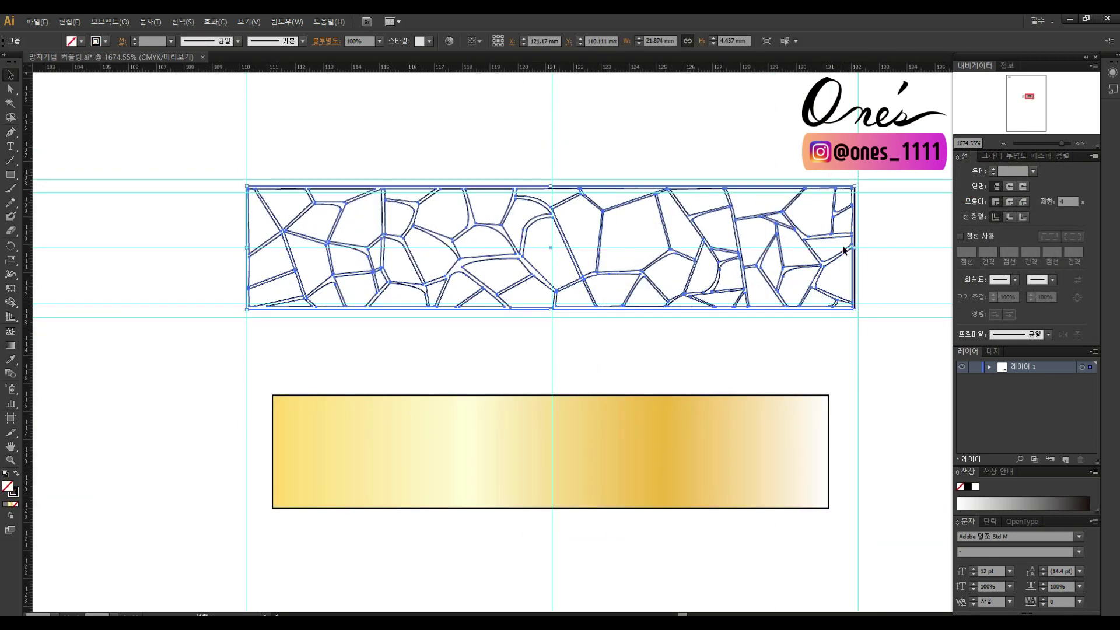
Step: Scale and stretch the cracked pattern to cover the gold band
{"action": "left_click_drag", "start_coordinate": [854, 175], "coordinate": [858, 178]}
{"action": "left_click_drag", "start_coordinate": [552, 310], "coordinate": [572, 320]}
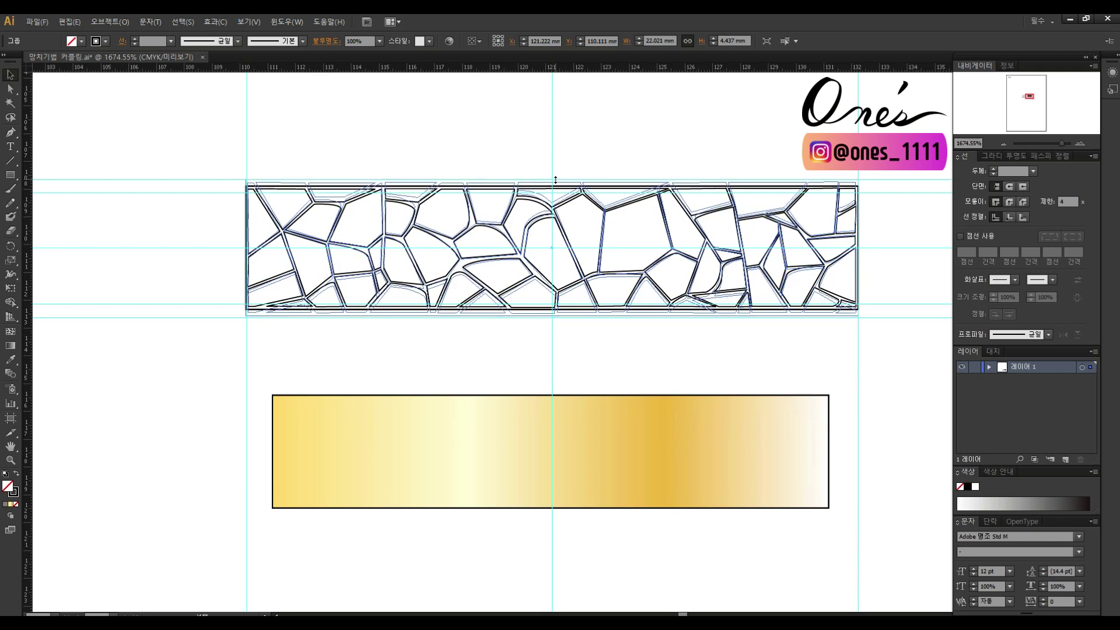
{"action": "left_click", "coordinate": [603, 346]}
{"action": "scroll", "coordinate": [609, 325], "scroll_direction": "down", "scroll_amount": 1}
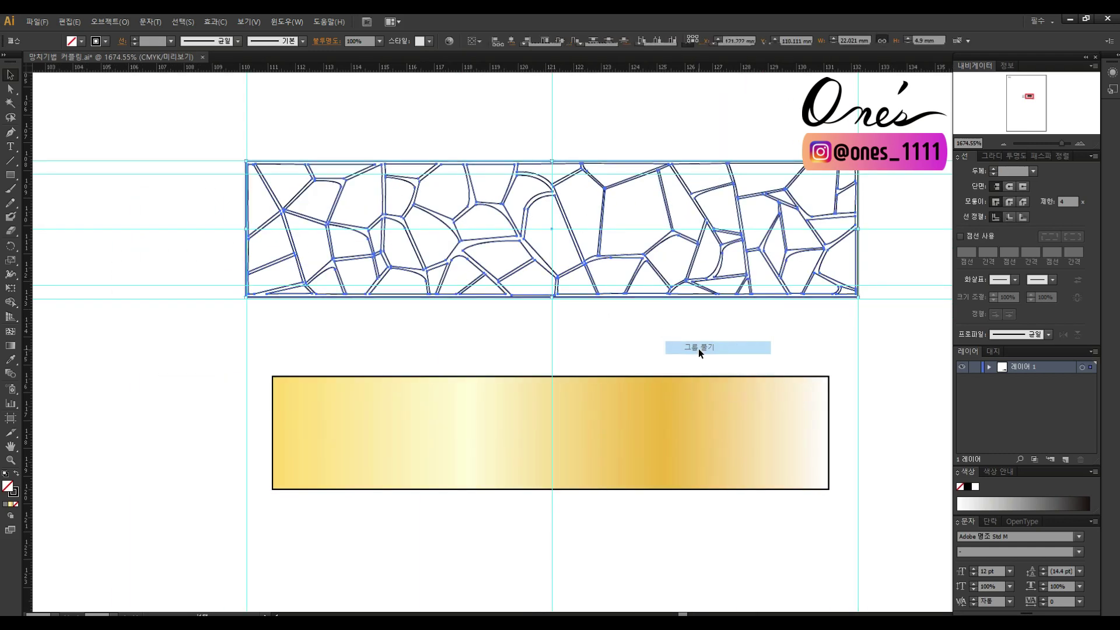
{"action": "scroll", "coordinate": [698, 348], "scroll_direction": "left", "scroll_amount": 1}
{"action": "scroll", "coordinate": [631, 346], "scroll_direction": "up", "scroll_amount": 1}
Step: Fill the pattern pieces with the gold gradient and angle one piece's gradient to about 21.7°
{"action": "left_click", "coordinate": [663, 388]}
{"action": "mouse_move", "coordinate": [613, 306]}
{"action": "left_mouse_down"}
{"action": "mouse_move", "coordinate": [661, 390]}
{"action": "mouse_move", "coordinate": [580, 388]}
{"action": "mouse_move", "coordinate": [612, 380]}
{"action": "left_mouse_up"}
{"action": "left_click", "coordinate": [590, 350]}
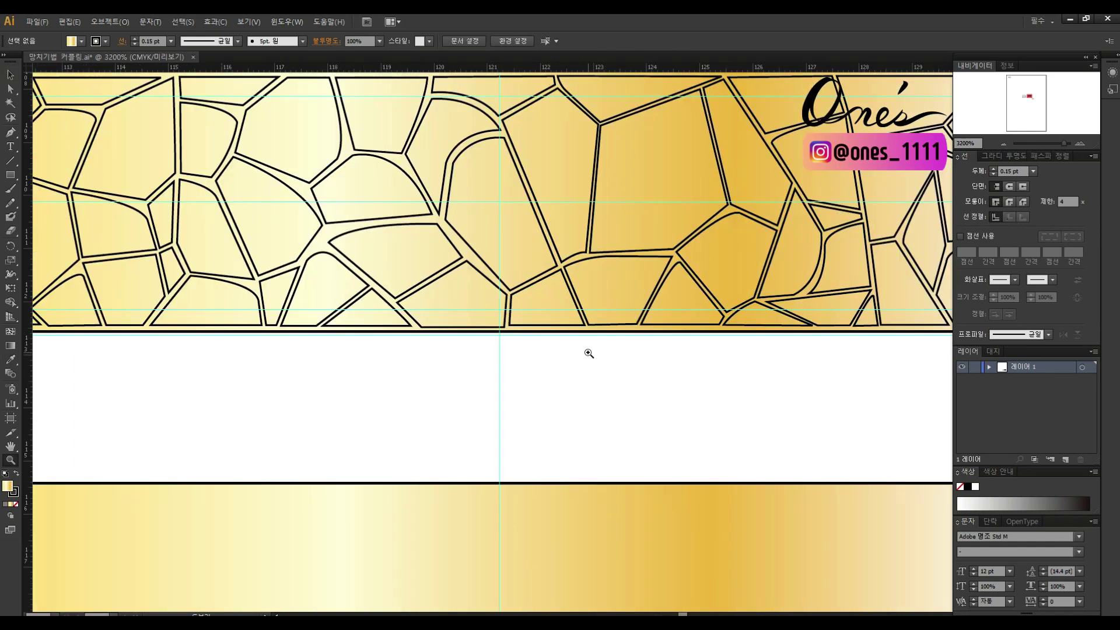
{"action": "left_click", "coordinate": [639, 298]}
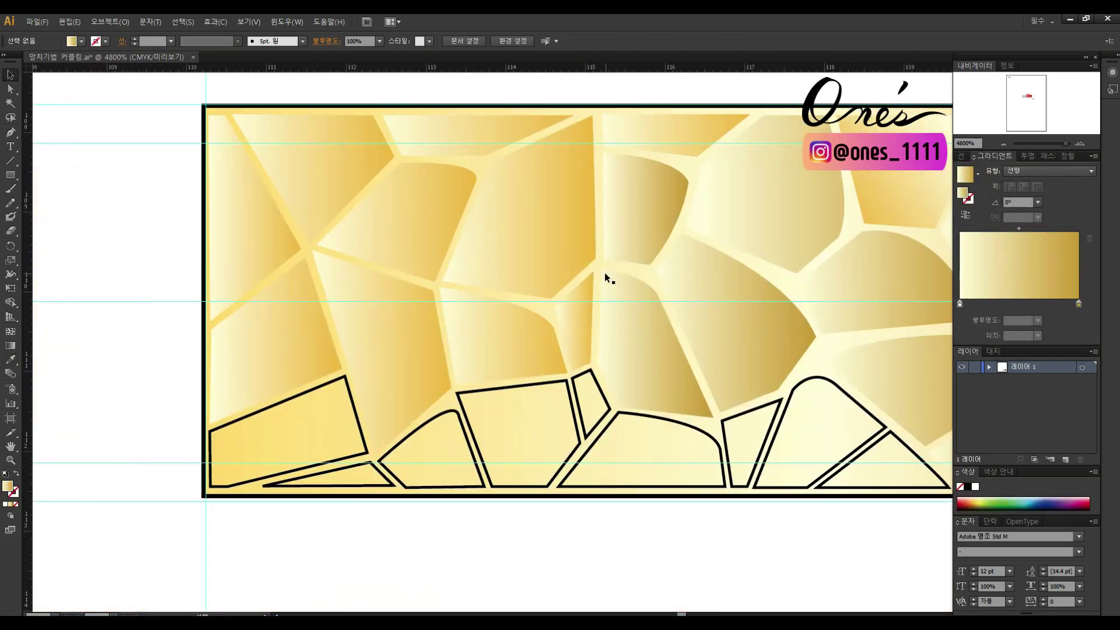
{"action": "key", "text": "g"}
{"action": "mouse_move", "coordinate": [442, 208]}
{"action": "left_mouse_down"}
{"action": "mouse_move", "coordinate": [642, 209]}
{"action": "mouse_move", "coordinate": [628, 132]}
{"action": "left_mouse_up"}
{"action": "left_click_drag", "start_coordinate": [535, 168], "coordinate": [566, 207]}
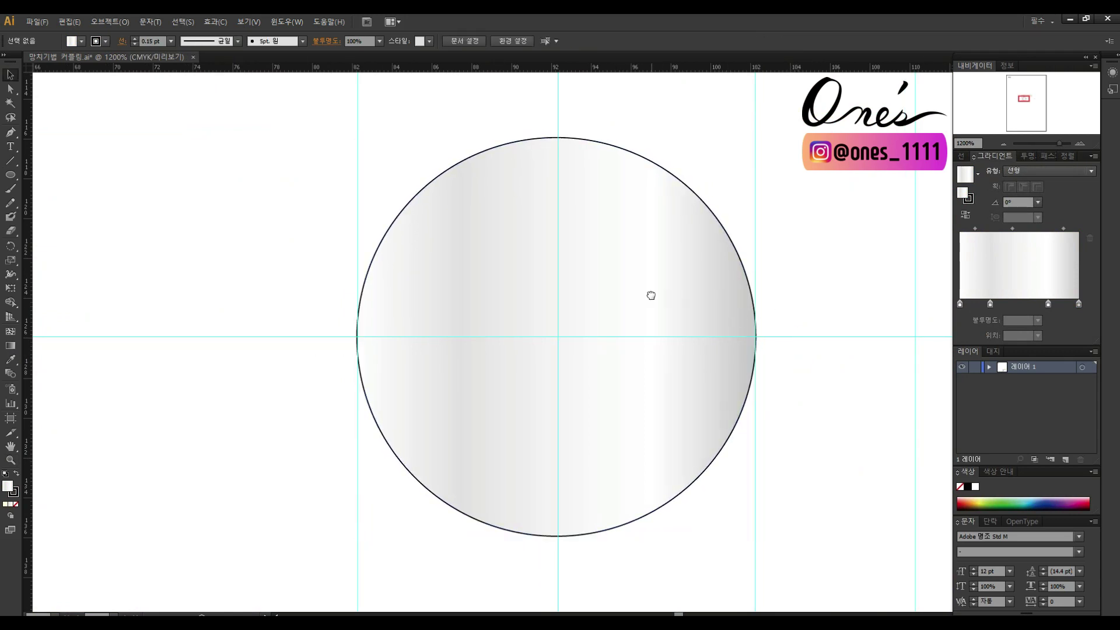
Step: Draw an 18 mm concentric circle inside the silver disc and fill it white (#ffffff)
{"action": "left_click_drag", "start_coordinate": [673, 300], "coordinate": [701, 288]}
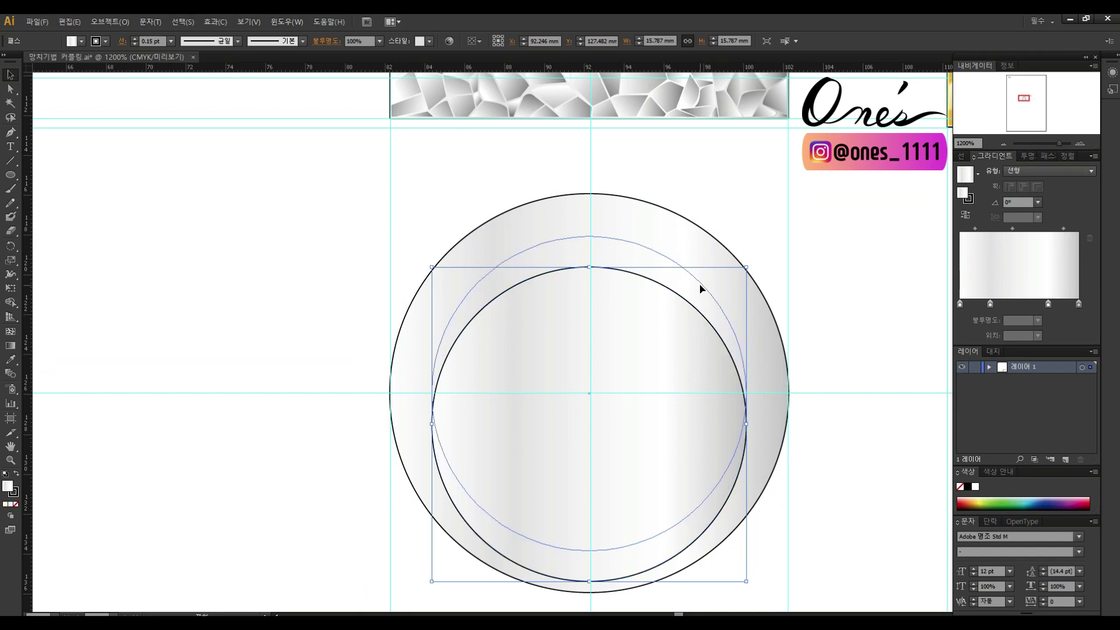
{"action": "key", "text": "Up"}
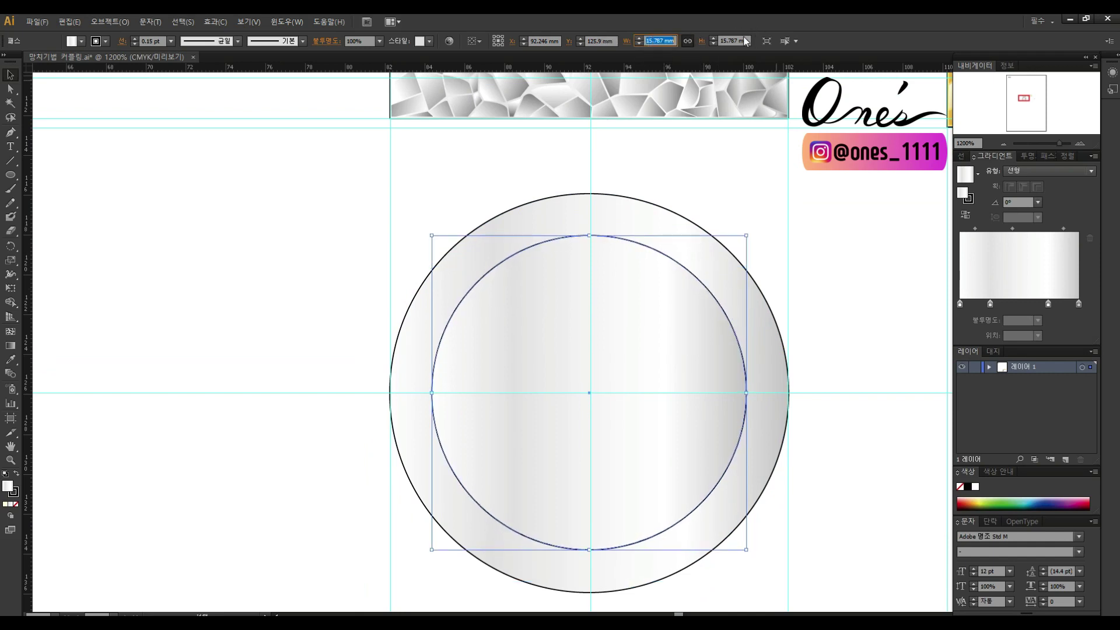
{"action": "type", "text": "8"}
{"action": "key", "text": "Return"}
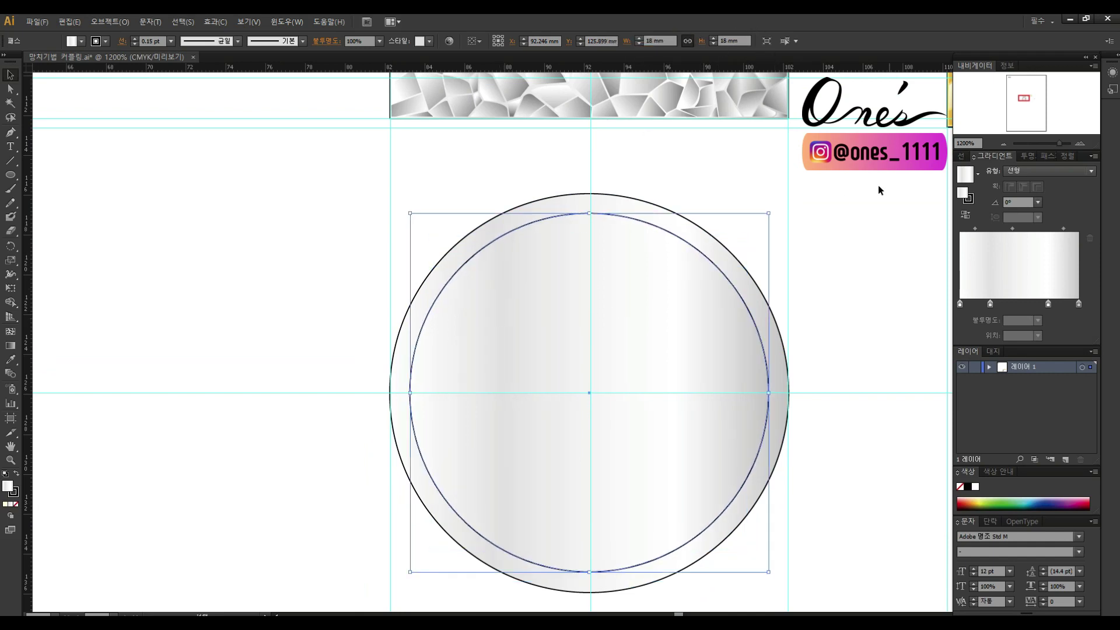
{"action": "double_click", "coordinate": [10, 487]}
{"action": "type", "text": "ffffff"}
{"action": "left_click", "coordinate": [962, 330]}
{"action": "left_click", "coordinate": [834, 367]}
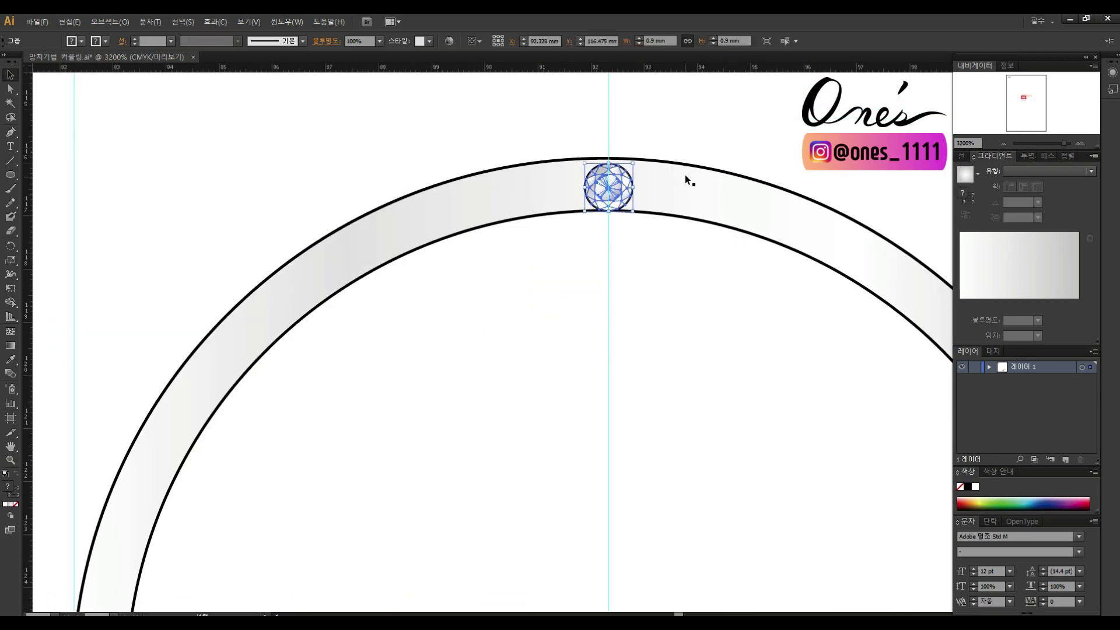
Step: Thin the top gem's outline to 0.05 pt
{"action": "left_click", "coordinate": [669, 158]}
{"action": "left_click", "coordinate": [632, 181]}
{"action": "left_click", "coordinate": [961, 156]}
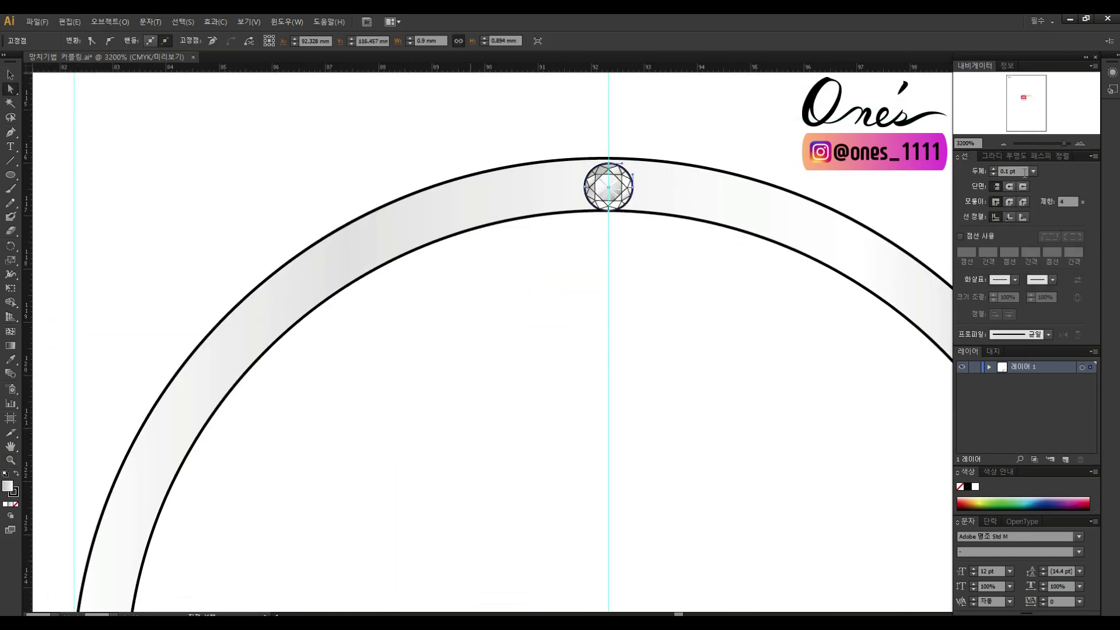
{"action": "type", "text": "0.05"}
{"action": "key", "text": "Return"}
{"action": "left_click", "coordinate": [712, 132]}
Step: Add an unfilled copy of the ring path, shifted slightly down, with a 0.1 pt outline
{"action": "key", "text": "z"}
{"action": "left_click", "coordinate": [693, 351], "text": "alt"}
{"action": "key", "text": "ctrl+minus"}
{"action": "key", "text": "v"}
{"action": "left_click", "coordinate": [671, 239]}
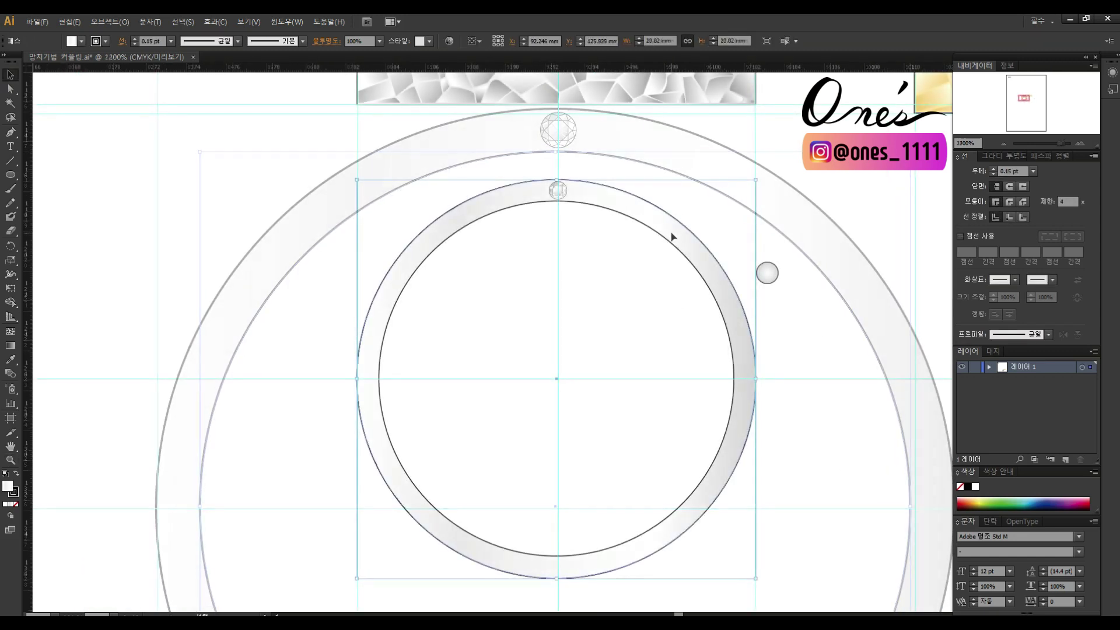
{"action": "left_click_drag", "start_coordinate": [671, 240], "coordinate": [671, 244]}
{"action": "left_click", "coordinate": [16, 504]}
{"action": "left_click", "coordinate": [13, 493]}
{"action": "type", "text": "0.1"}
{"action": "key", "text": "Return"}
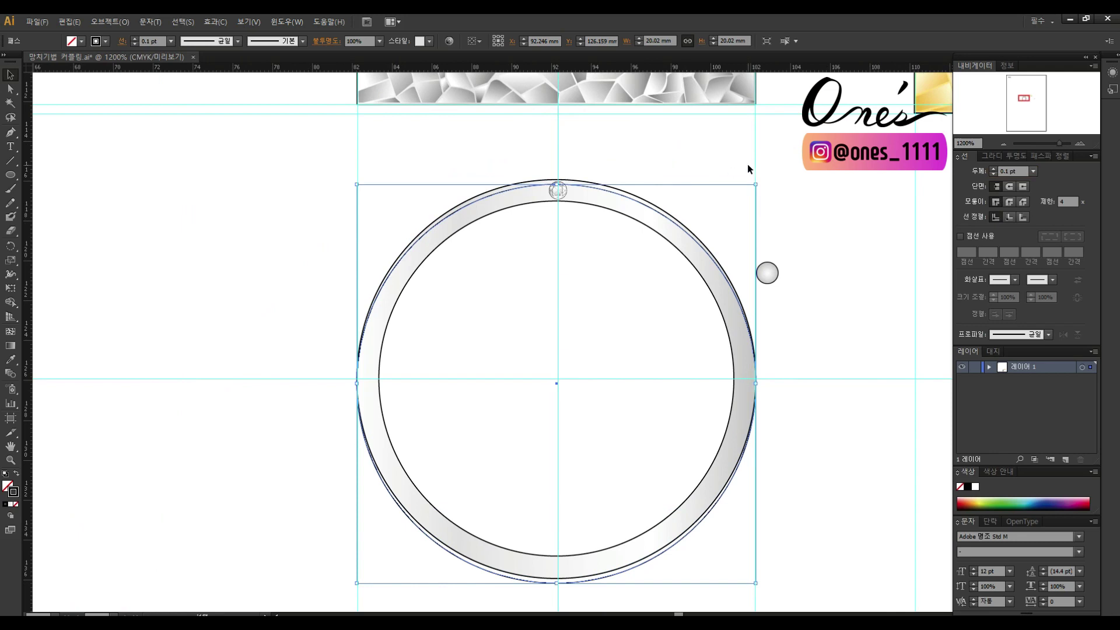
Step: Inspect the top gem, then drag the band's inner circle slightly larger
{"action": "left_click", "coordinate": [782, 245]}
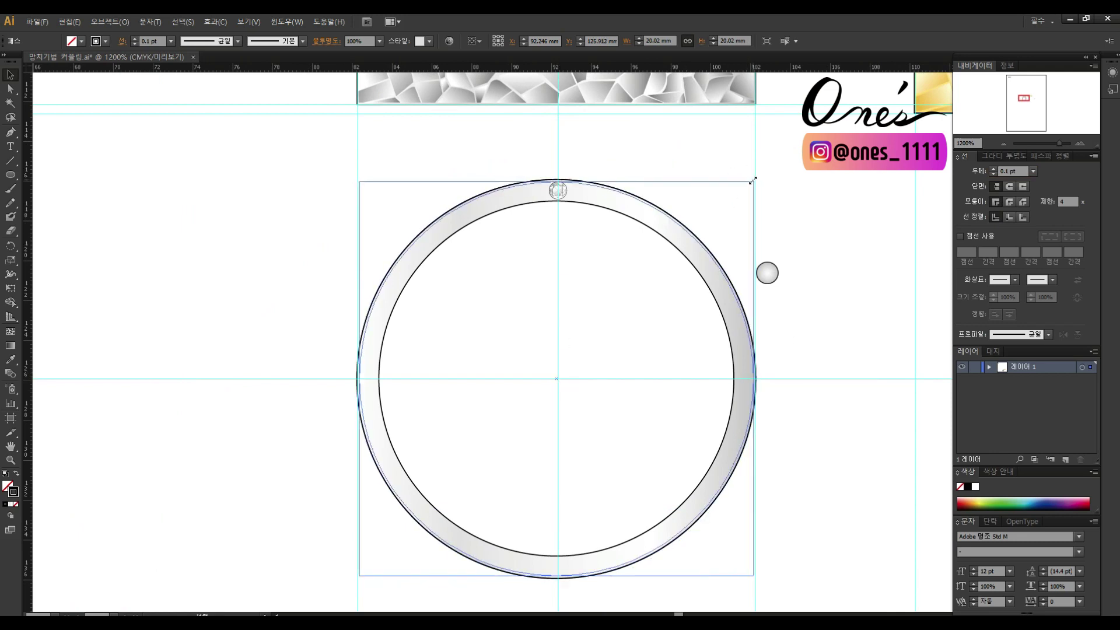
{"action": "key", "text": "z"}
{"action": "left_click_drag", "start_coordinate": [431, 163], "coordinate": [613, 269]}
{"action": "key", "text": "ctrl+minus"}
{"action": "key", "text": "ctrl+minus"}
{"action": "key", "text": "ctrl+minus"}
{"action": "key", "text": "ctrl+minus"}
{"action": "key", "text": "v"}
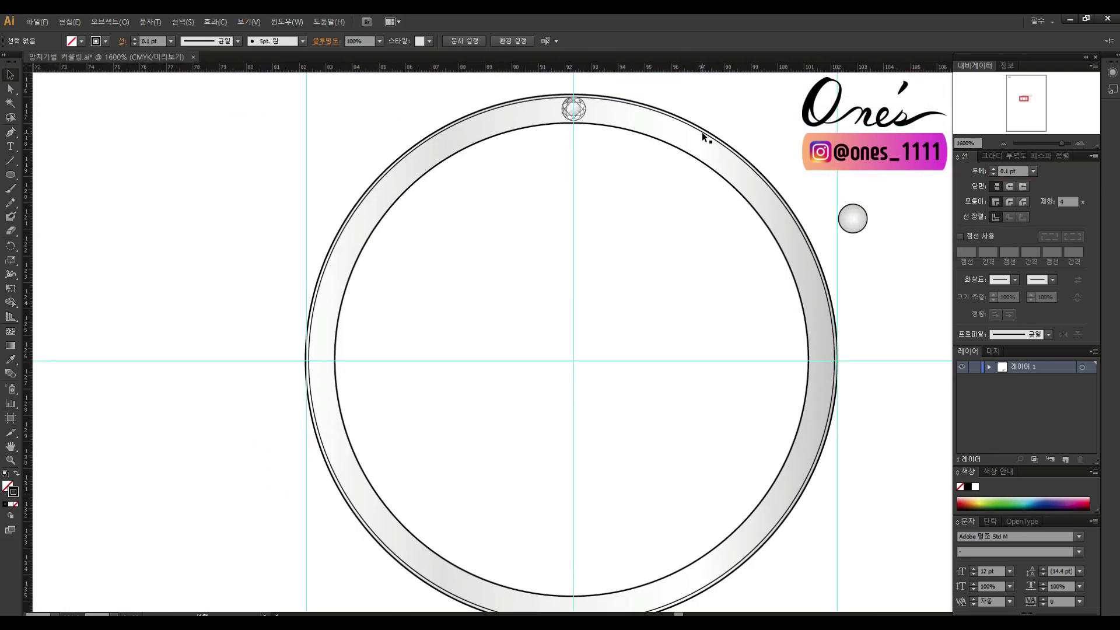
{"action": "left_click", "coordinate": [700, 153]}
{"action": "left_click", "coordinate": [748, 210]}
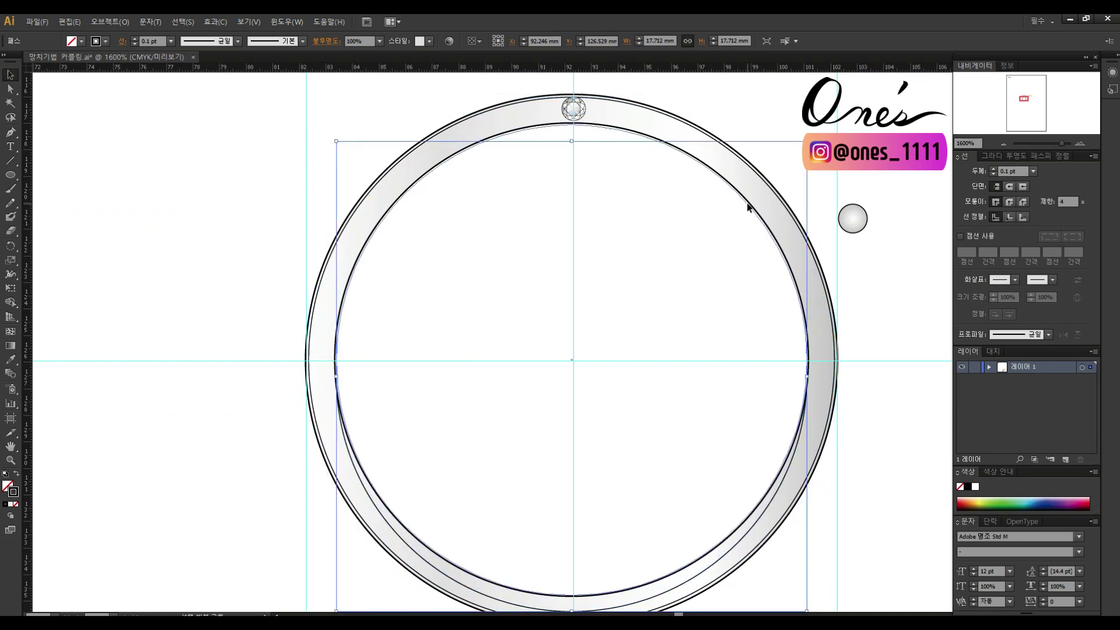
{"action": "left_click_drag", "start_coordinate": [807, 126], "coordinate": [812, 120]}
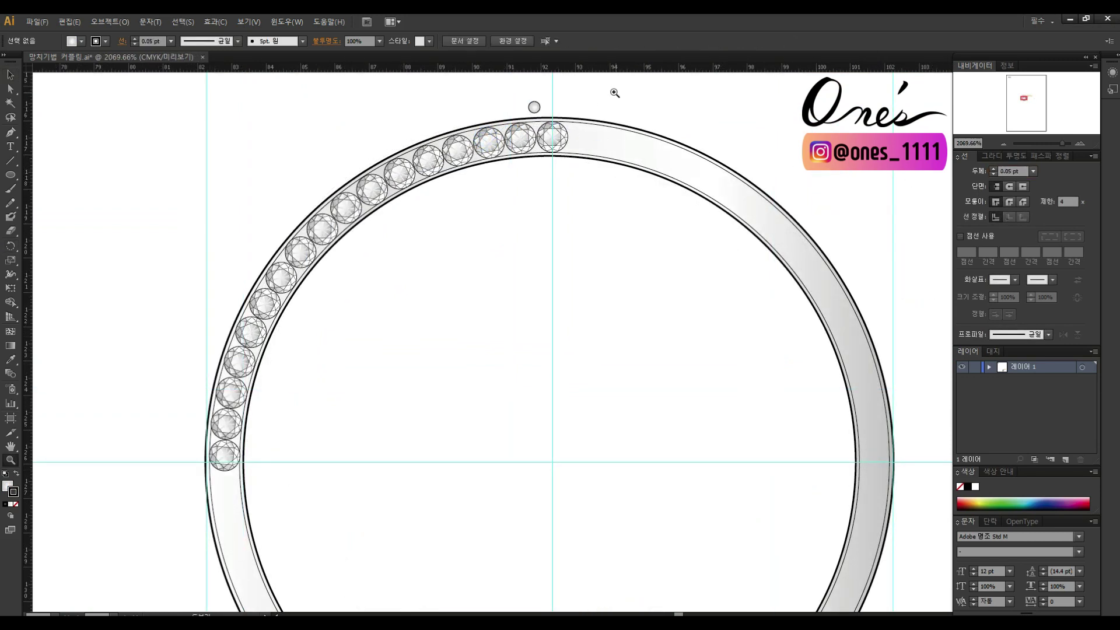
Step: Place two tiny accent circles between the gems on the arc
{"action": "scroll", "coordinate": [509, 93], "scroll_direction": "up", "scroll_amount": 5}
{"action": "left_click_drag", "start_coordinate": [577, 131], "coordinate": [581, 191]}
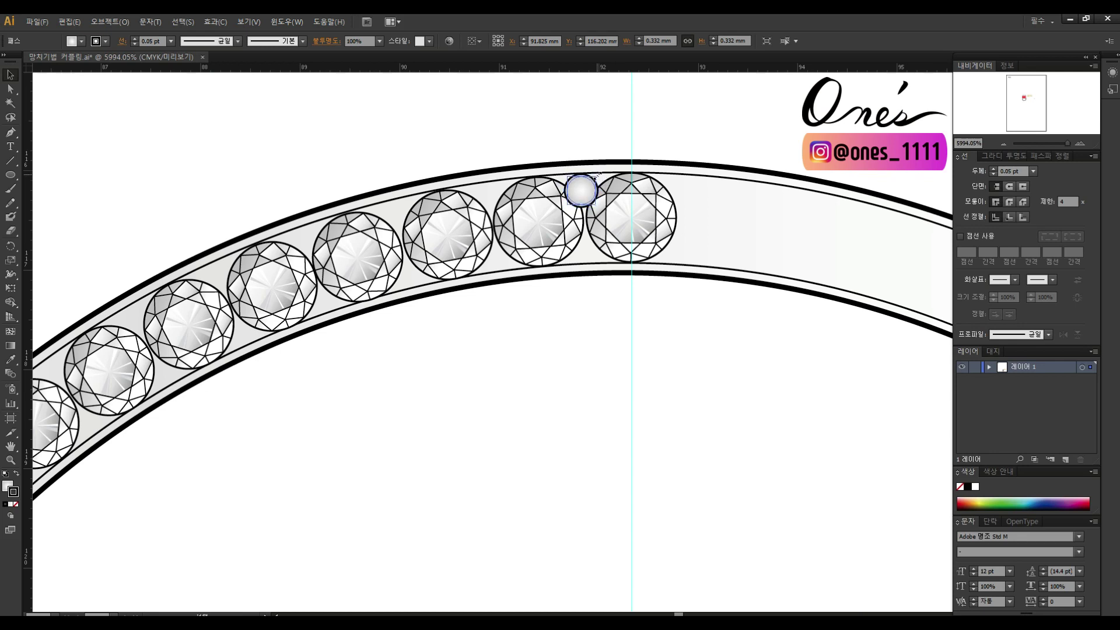
{"action": "scroll", "coordinate": [596, 139], "scroll_direction": "down", "scroll_amount": 3}
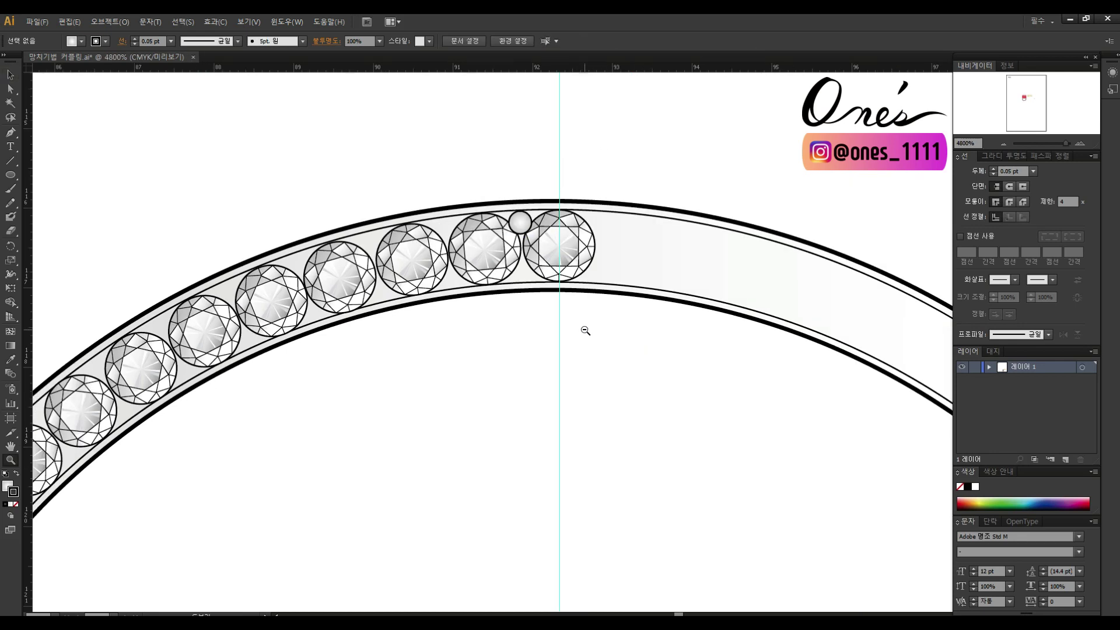
{"action": "scroll", "coordinate": [713, 176], "scroll_direction": "up", "scroll_amount": 1}
{"action": "left_click_drag", "start_coordinate": [714, 177], "coordinate": [712, 176]}
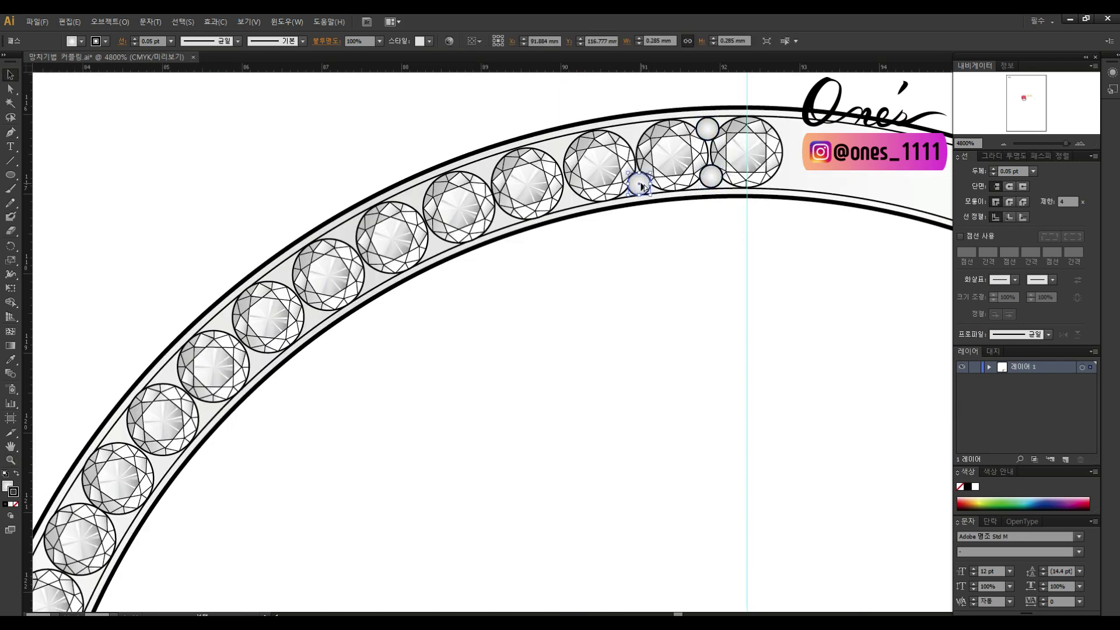
{"action": "scroll", "coordinate": [635, 138], "scroll_direction": "down", "scroll_amount": 3}
Step: Group the gem arc and rotate-copy it around the ring's centre to circle the whole band
{"action": "key", "text": "ctrl+z"}
{"action": "right_click", "coordinate": [523, 138]}
{"action": "left_click", "coordinate": [566, 188]}
{"action": "key", "text": "o"}
{"action": "left_click_drag", "start_coordinate": [634, 161], "coordinate": [669, 131]}
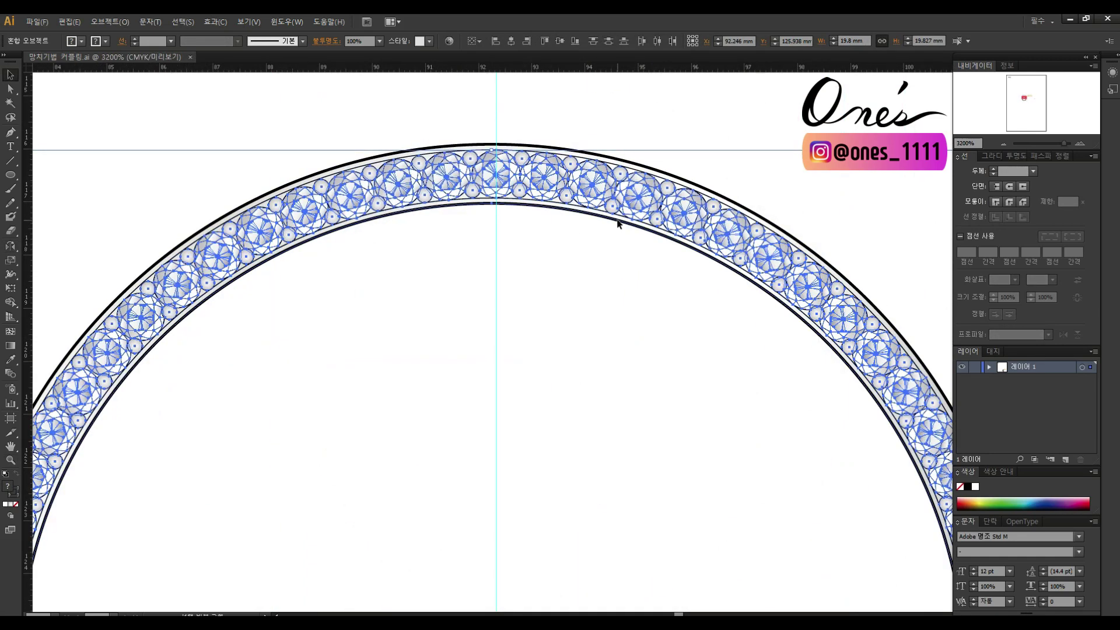
Step: Group all the gems, then copy the gem ring under the gold texture and scale it to fit
{"action": "right_click", "coordinate": [636, 198]}
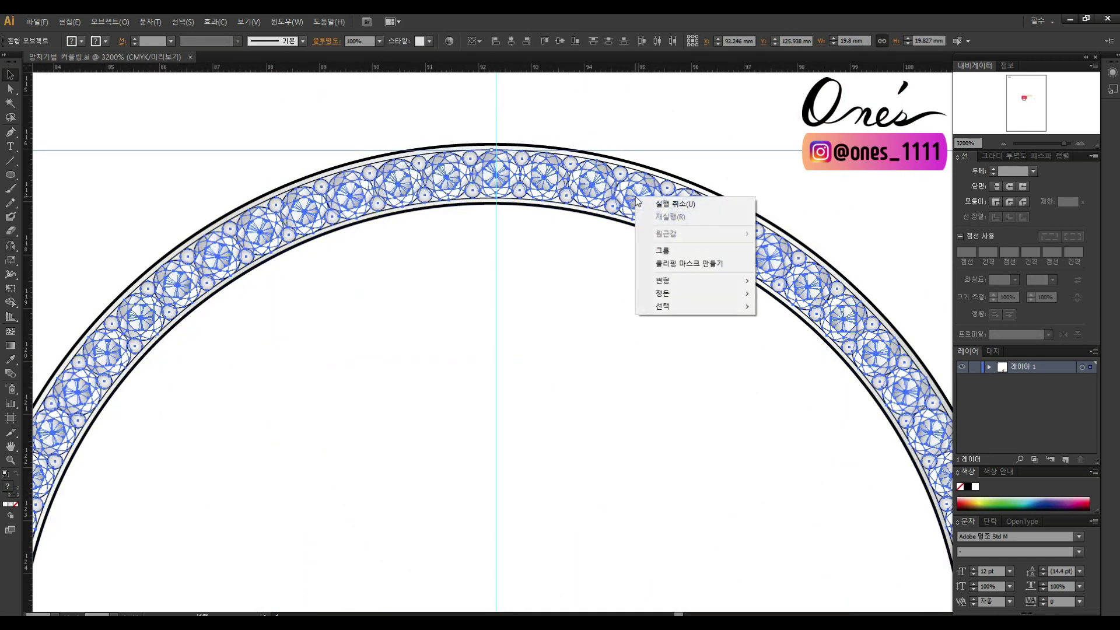
{"action": "left_click", "coordinate": [665, 250]}
{"action": "key", "text": "ctrl+plus"}
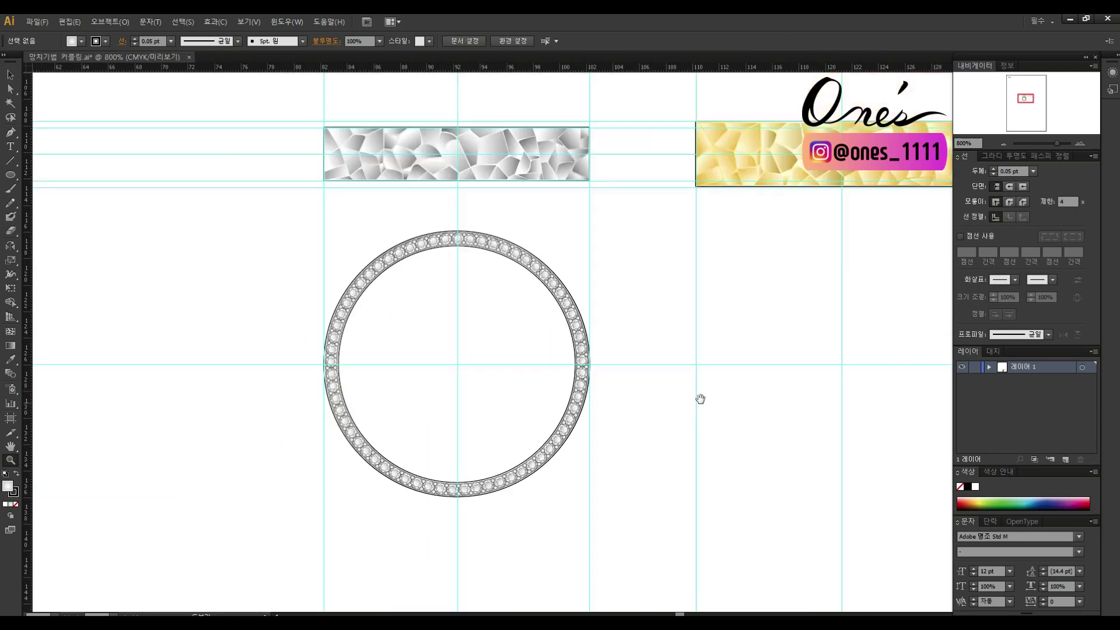
{"action": "left_click_drag", "start_coordinate": [403, 319], "coordinate": [792, 323]}
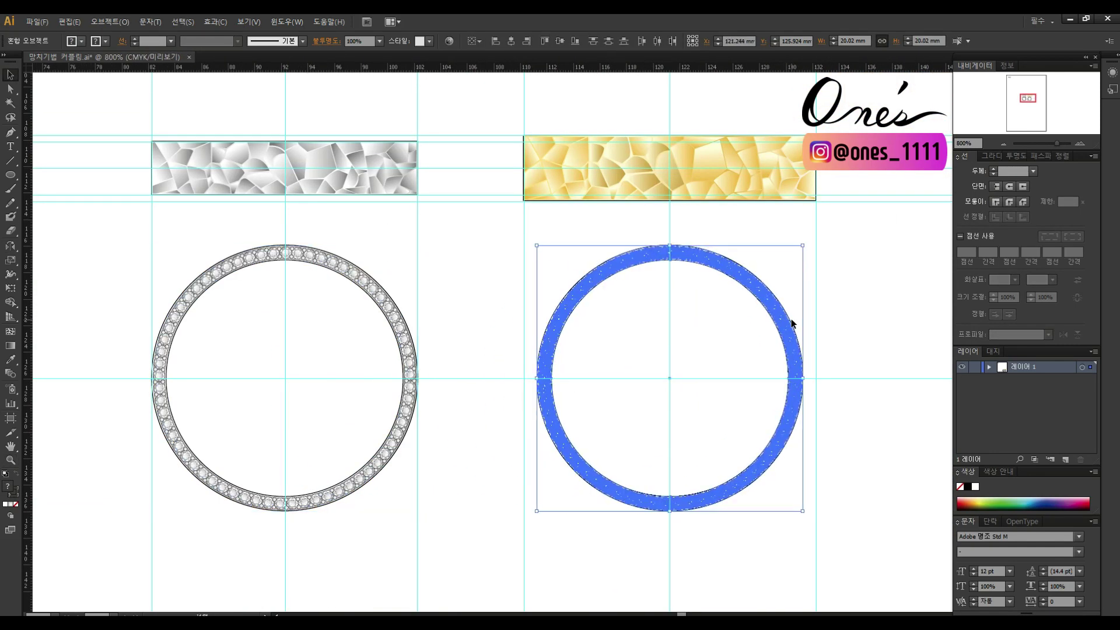
{"action": "left_click_drag", "start_coordinate": [804, 245], "coordinate": [818, 230]}
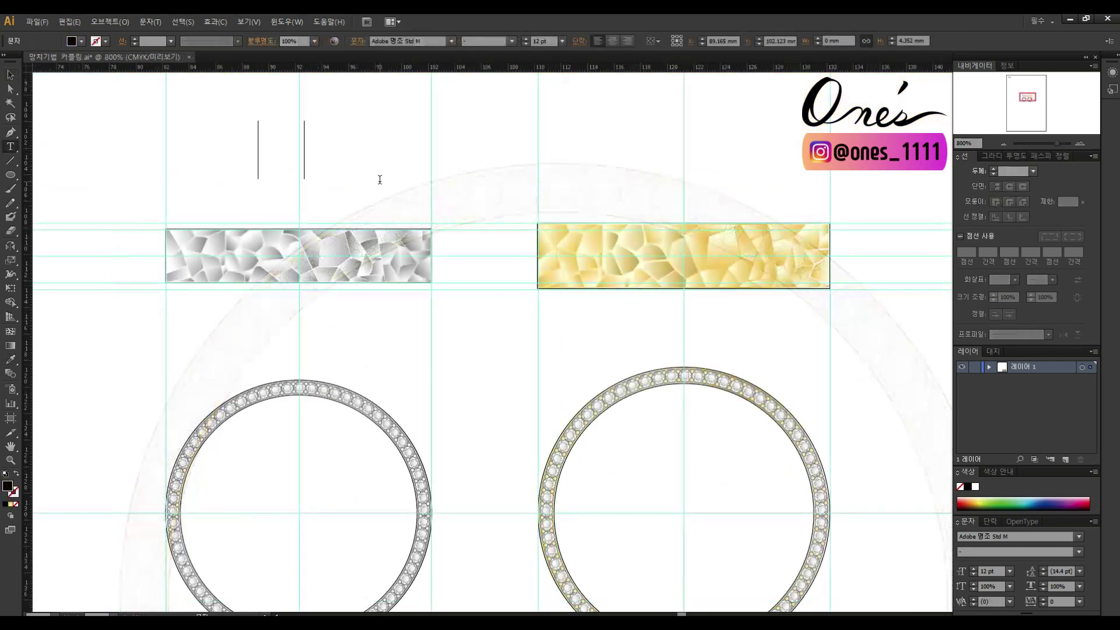
Step: Title the silver band <R/S> and make a duplicate title reading <R/L> for the gold ring
{"action": "type", "text": "<>"}
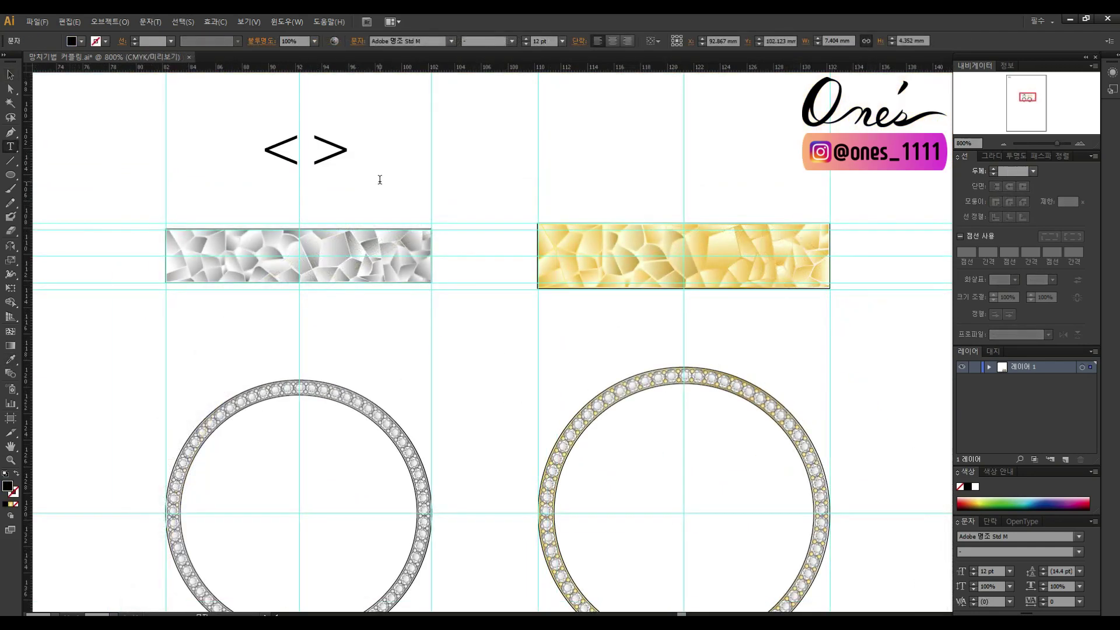
{"action": "key", "text": "Escape"}
{"action": "mouse_move", "coordinate": [384, 158]}
{"action": "left_mouse_down"}
{"action": "mouse_move", "coordinate": [338, 164]}
{"action": "mouse_move", "coordinate": [720, 165]}
{"action": "mouse_move", "coordinate": [691, 158]}
{"action": "left_mouse_up"}
{"action": "key", "text": "ctrl+shift+a"}
{"action": "type", "text": "t"}
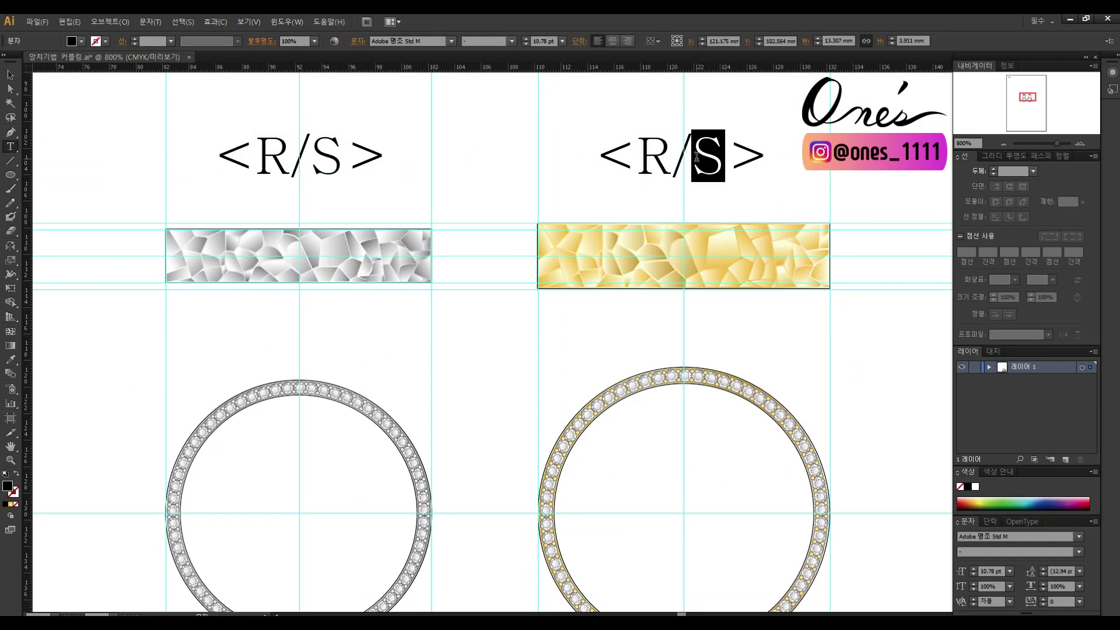
{"action": "type", "text": "L"}
{"action": "key", "text": "Escape"}
{"action": "key", "text": "ctrl+shift+a"}
Step: Delete the two stray small gem circles
{"action": "scroll", "coordinate": [338, 130], "scroll_direction": "down", "scroll_amount": 2}
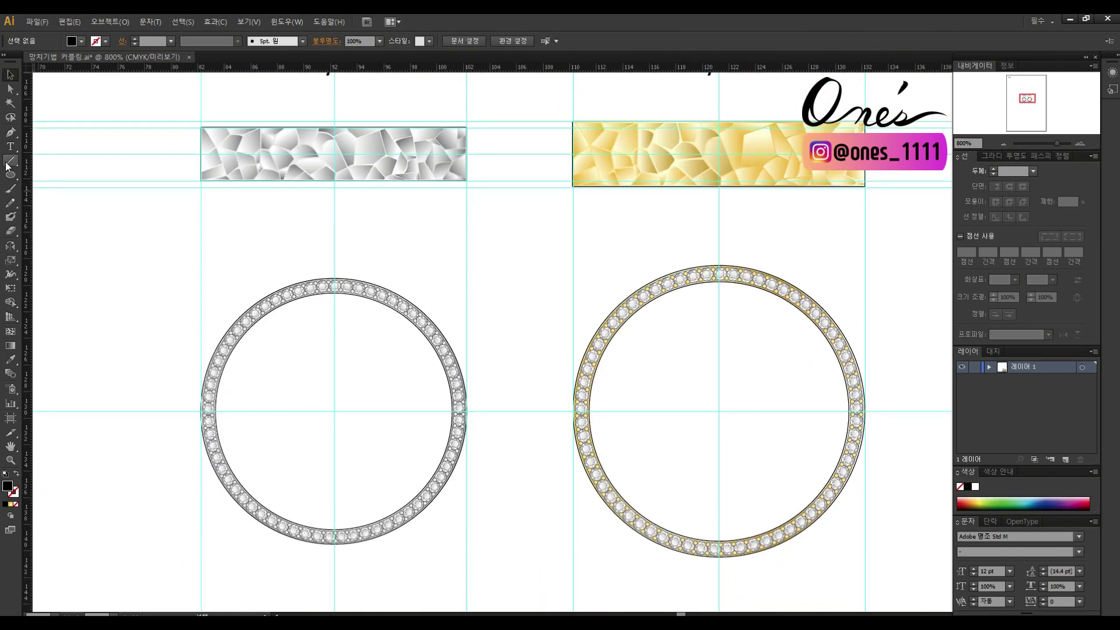
{"action": "key", "text": "z"}
{"action": "left_click_drag", "start_coordinate": [568, 338], "coordinate": [656, 338]}
{"action": "scroll", "coordinate": [656, 339], "scroll_direction": "down", "scroll_amount": 1}
{"action": "key", "text": "v"}
{"action": "left_click_drag", "start_coordinate": [715, 388], "coordinate": [772, 426]}
{"action": "right_click", "coordinate": [758, 391]}
{"action": "key", "text": "Delete"}
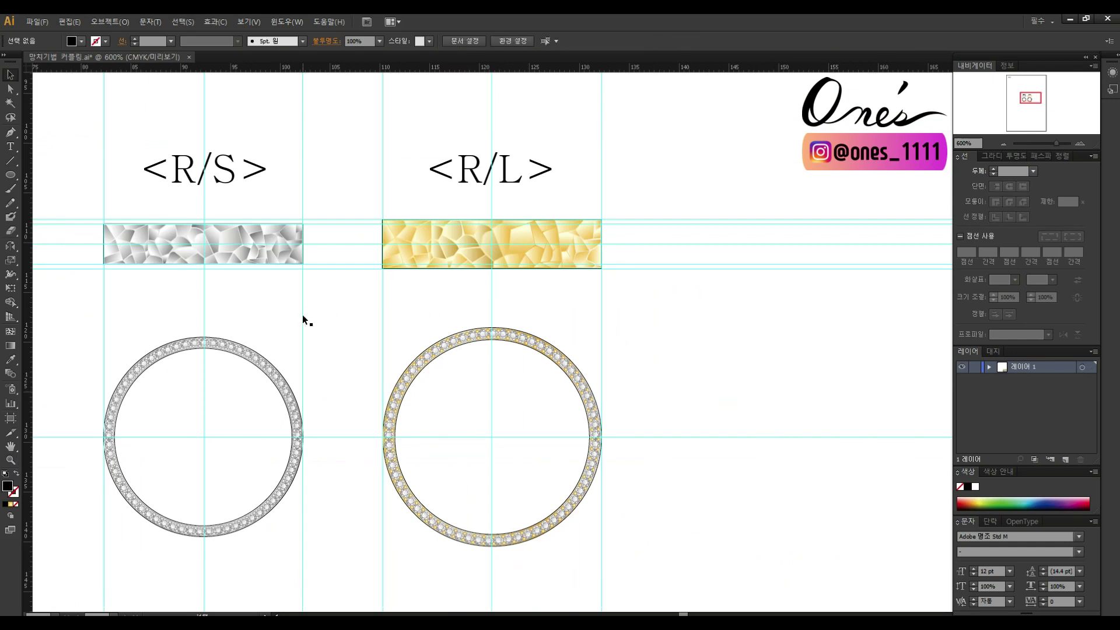
Step: Move the gold ring and its <R/L> title further right
{"action": "left_click_drag", "start_coordinate": [299, 315], "coordinate": [383, 306]}
{"action": "left_click_drag", "start_coordinate": [670, 230], "coordinate": [741, 230]}
{"action": "key", "text": "ctrl+shift+a"}
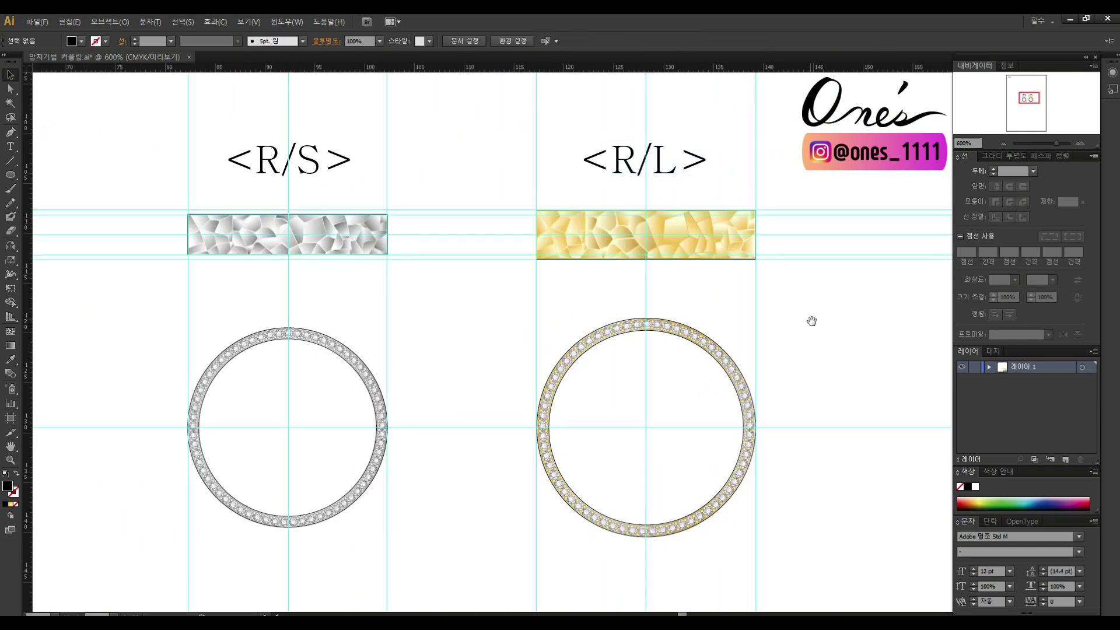
{"action": "right_click", "coordinate": [766, 310]}
{"action": "left_click", "coordinate": [803, 411]}
{"action": "key", "text": "ctrl+equal"}
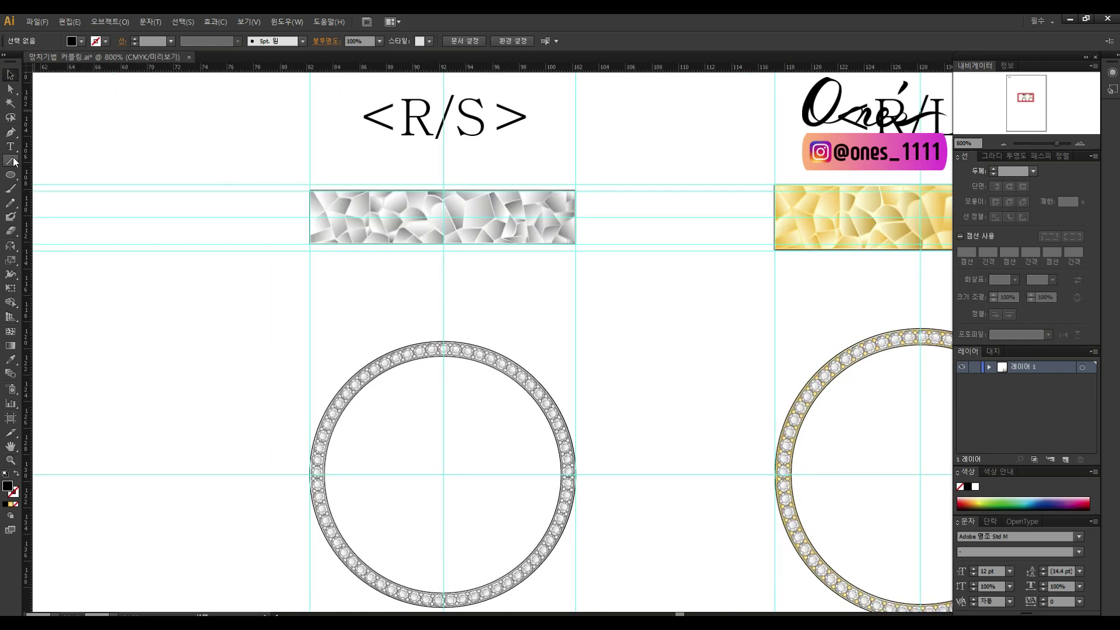
Step: Draw 1 pt red dashed lines at the top and bottom of the silver band
{"action": "left_click_drag", "start_coordinate": [678, 189], "coordinate": [679, 189]}
{"action": "key", "text": "v"}
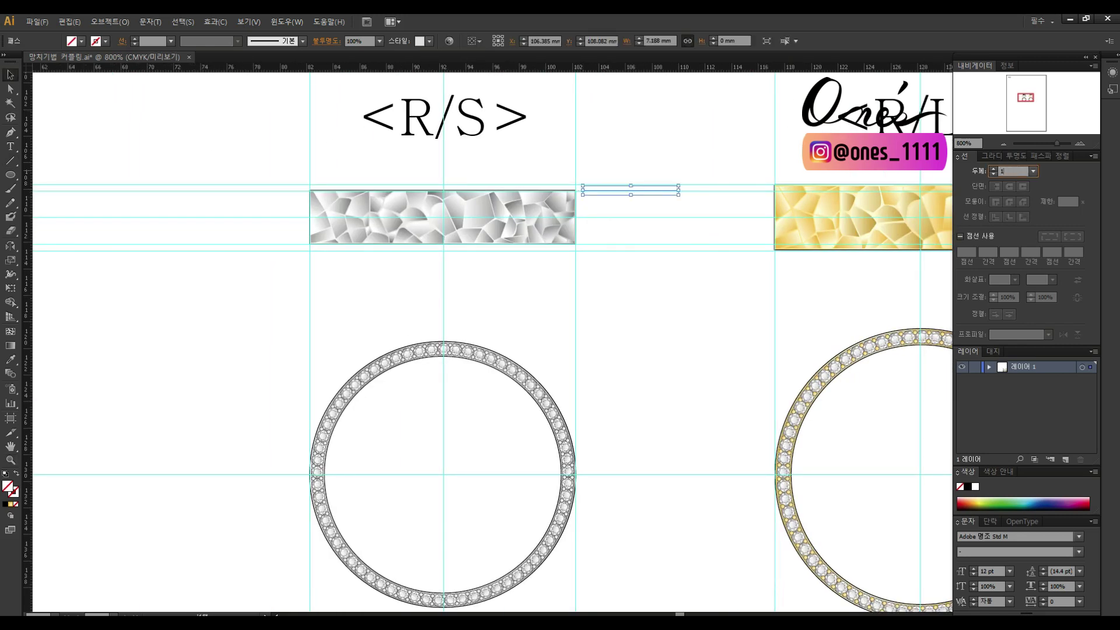
{"action": "key", "text": "Return"}
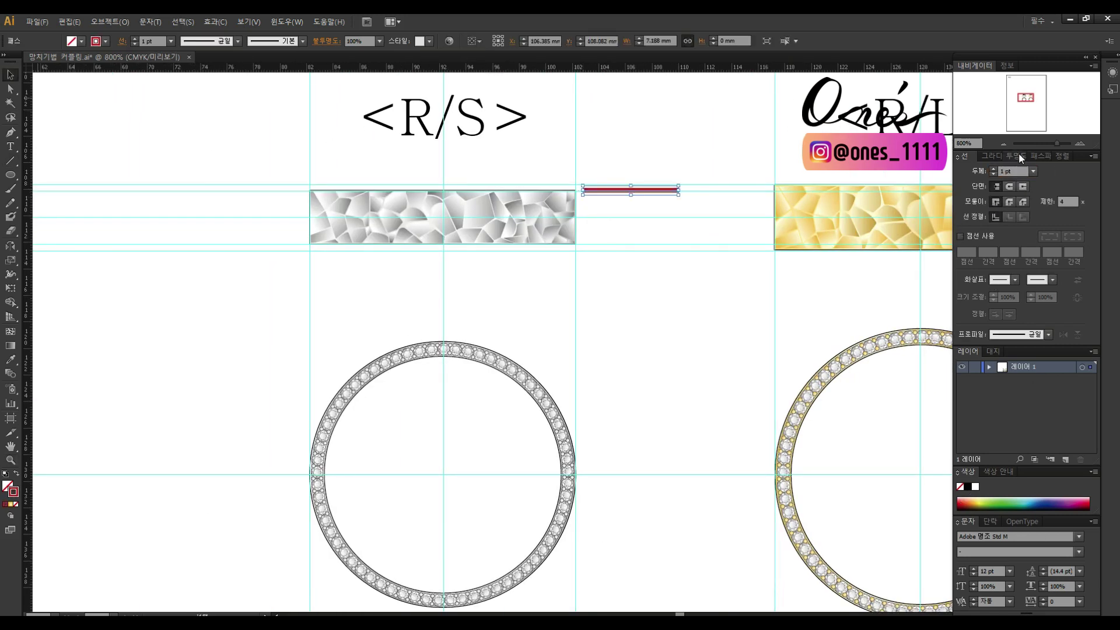
{"action": "left_click", "coordinate": [960, 235]}
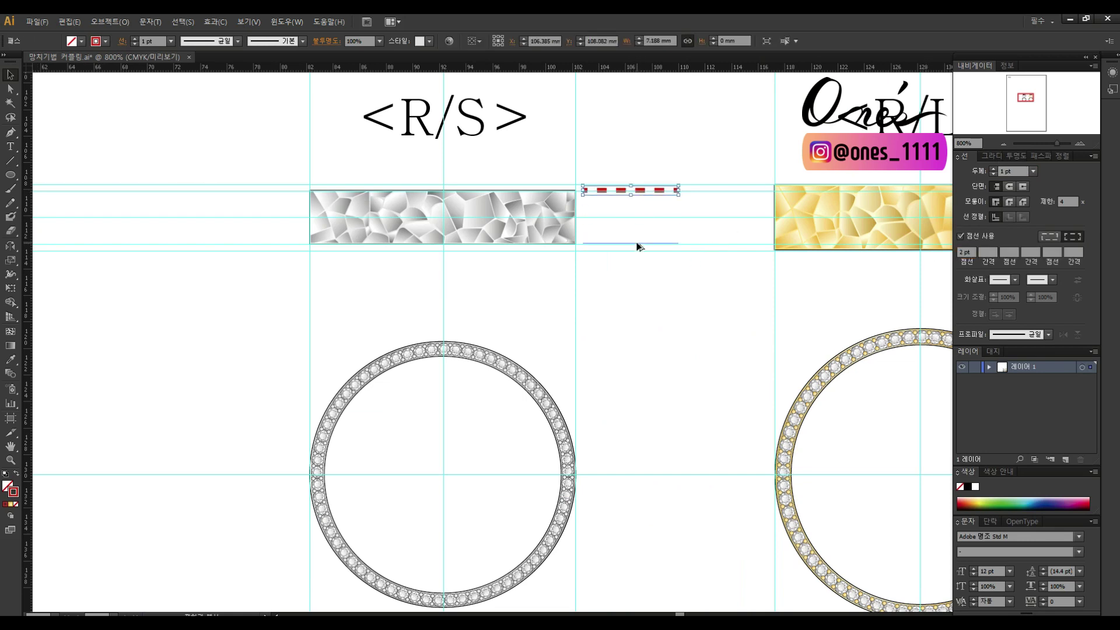
{"action": "left_click_drag", "start_coordinate": [639, 246], "coordinate": [639, 243]}
{"action": "left_click", "coordinate": [743, 311]}
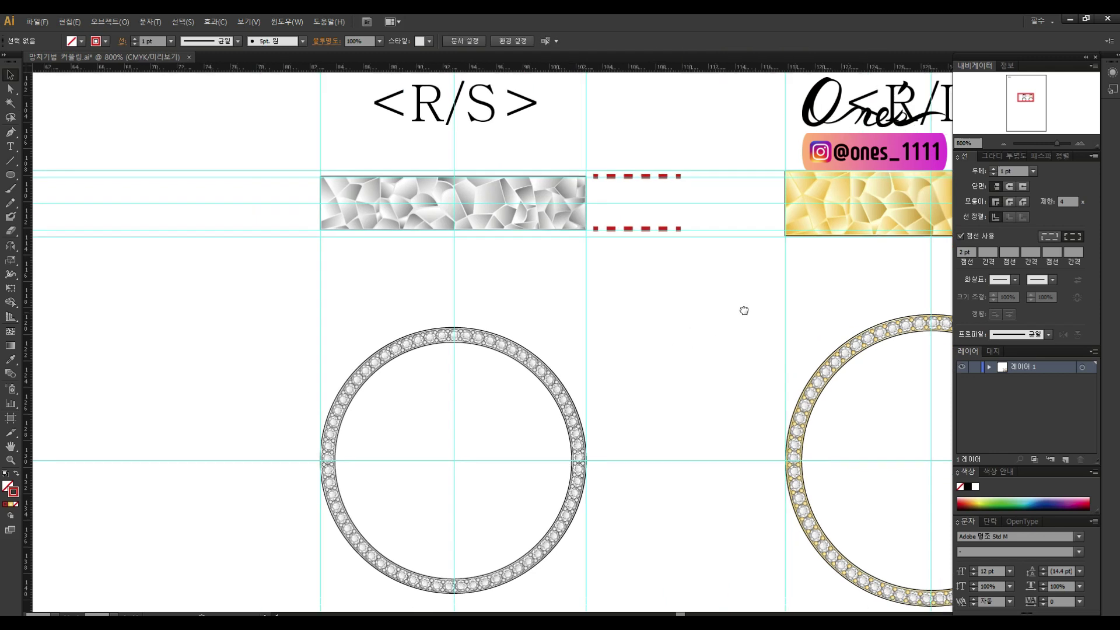
Step: Close the bracket with a vertical dashed line at a 0.5 pt stroke
{"action": "scroll", "coordinate": [636, 230], "scroll_direction": "left", "scroll_amount": 2}
{"action": "left_click_drag", "start_coordinate": [728, 183], "coordinate": [740, 236]}
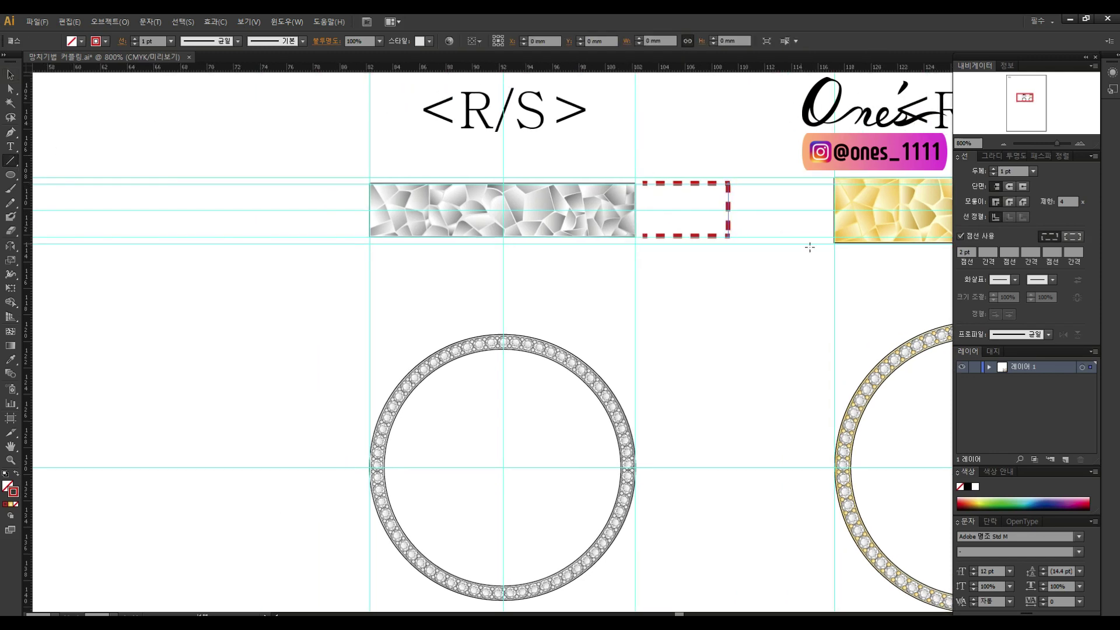
{"action": "type", "text": "0.5"}
{"action": "key", "text": "Return"}
{"action": "left_click", "coordinate": [925, 174]}
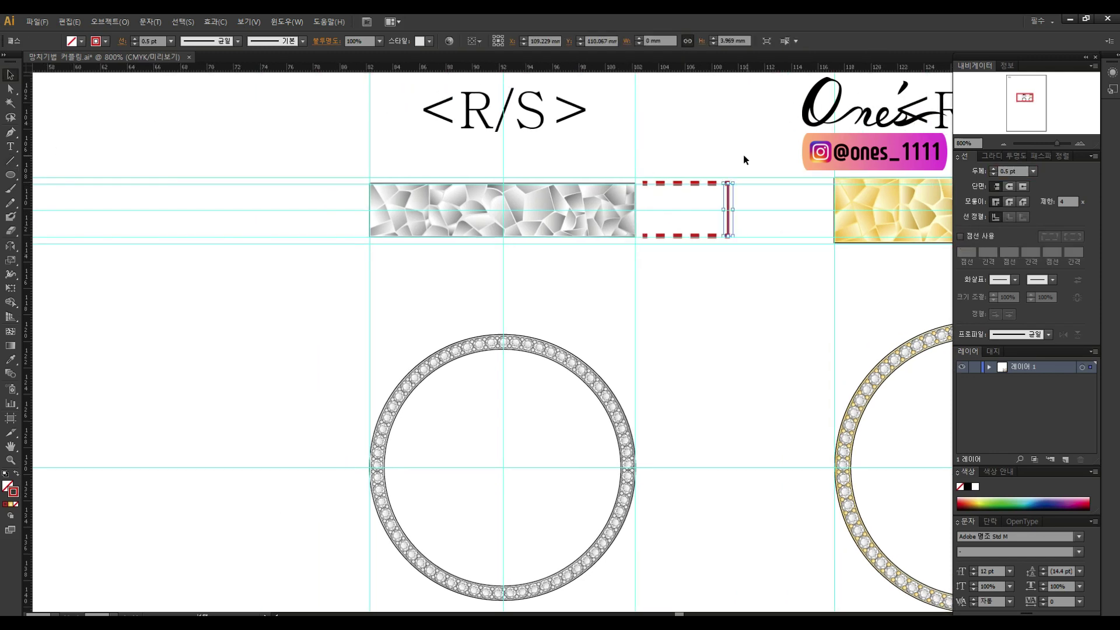
Step: Draw a small red-filled, outline-free rectangle on the bracket's right edge
{"action": "left_click", "coordinate": [10, 175]}
{"action": "left_click", "coordinate": [68, 173]}
{"action": "left_click_drag", "start_coordinate": [709, 194], "coordinate": [745, 224]}
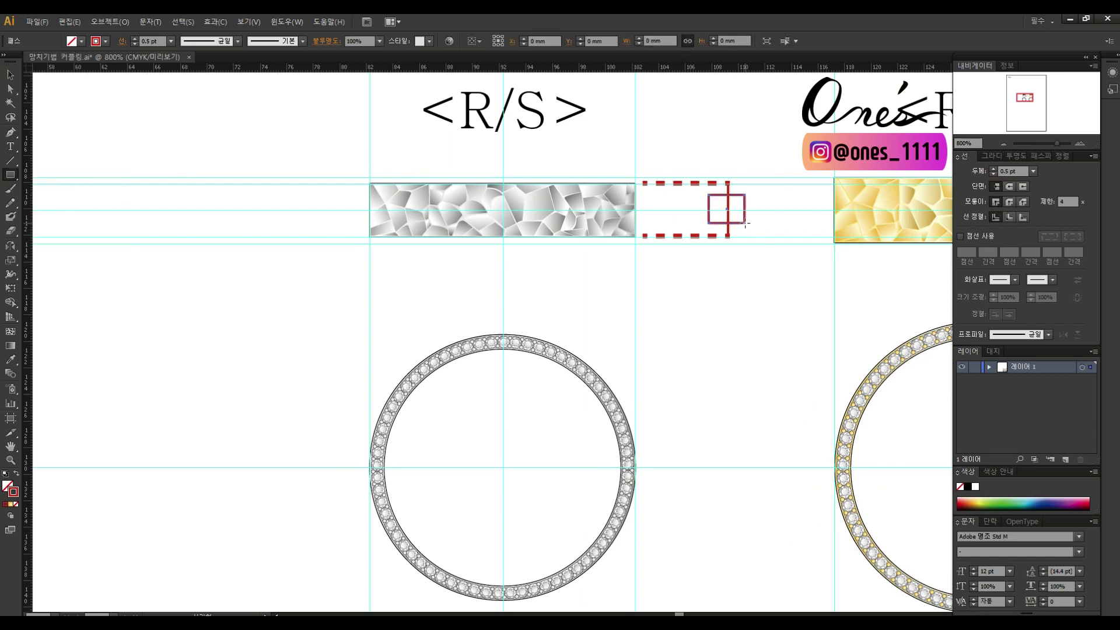
{"action": "left_click", "coordinate": [17, 474]}
Step: Add a 4 label inside the bracket and copy the whole dimension beside the gold band
{"action": "key", "text": "t"}
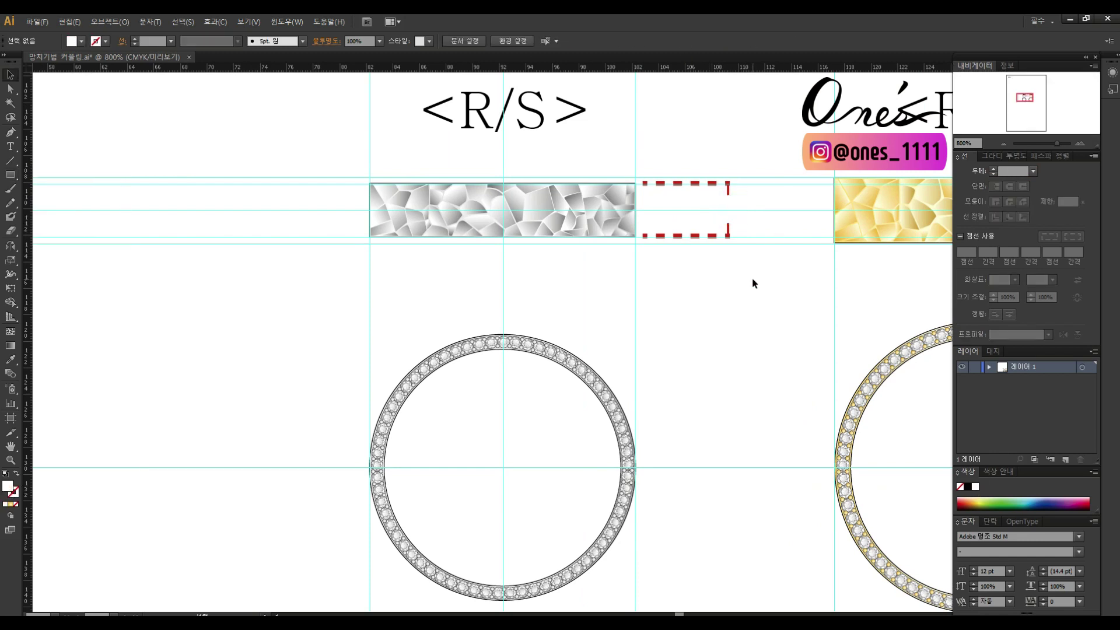
{"action": "left_click", "coordinate": [715, 331]}
{"action": "type", "text": "4"}
{"action": "key", "text": "Escape"}
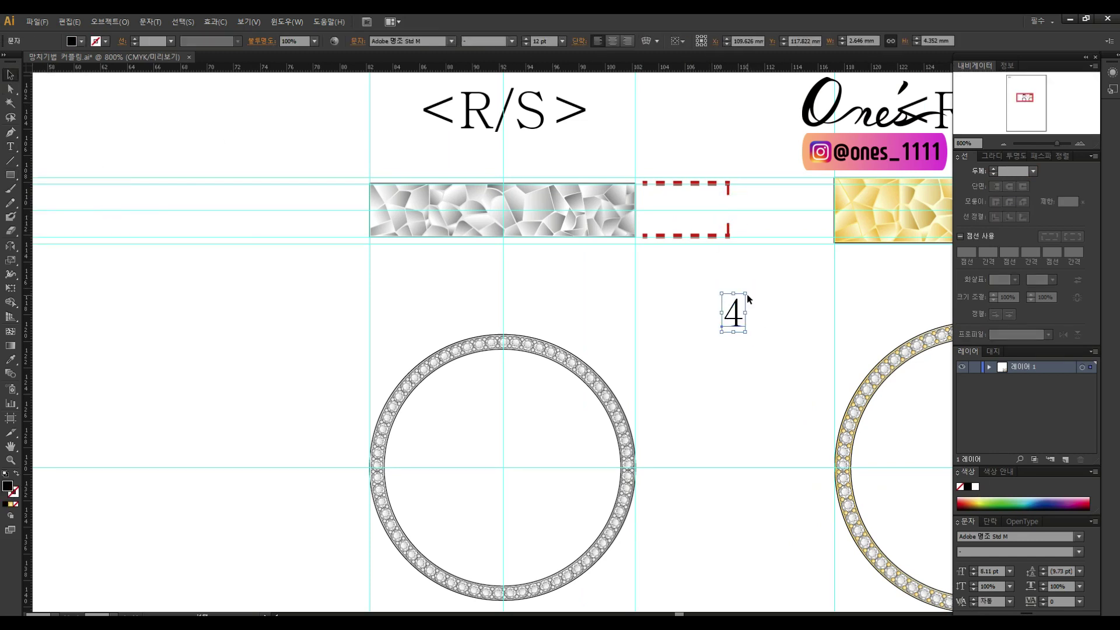
{"action": "left_click_drag", "start_coordinate": [733, 211], "coordinate": [726, 209]}
{"action": "left_click_drag", "start_coordinate": [206, 158], "coordinate": [309, 308]}
{"action": "left_click_drag", "start_coordinate": [275, 226], "coordinate": [804, 226]}
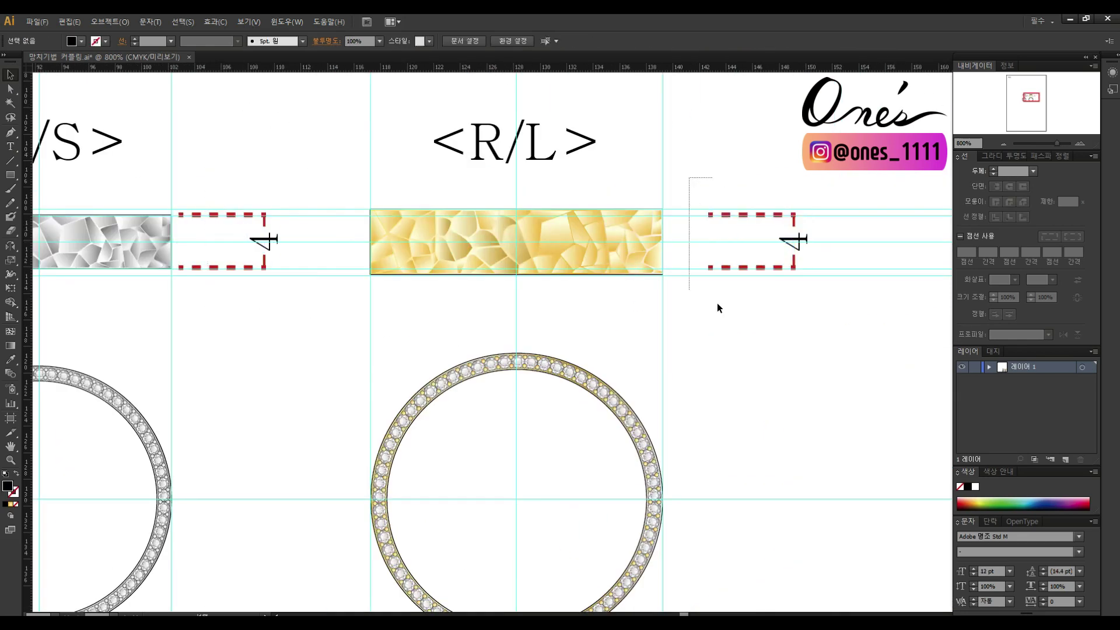
Step: Stretch the copied bracket to the gold band's full height and relabel it 5
{"action": "left_click", "coordinate": [728, 216]}
{"action": "left_click_drag", "start_coordinate": [722, 212], "coordinate": [722, 206]}
{"action": "left_click_drag", "start_coordinate": [723, 267], "coordinate": [723, 273]}
{"action": "left_click", "coordinate": [794, 273]}
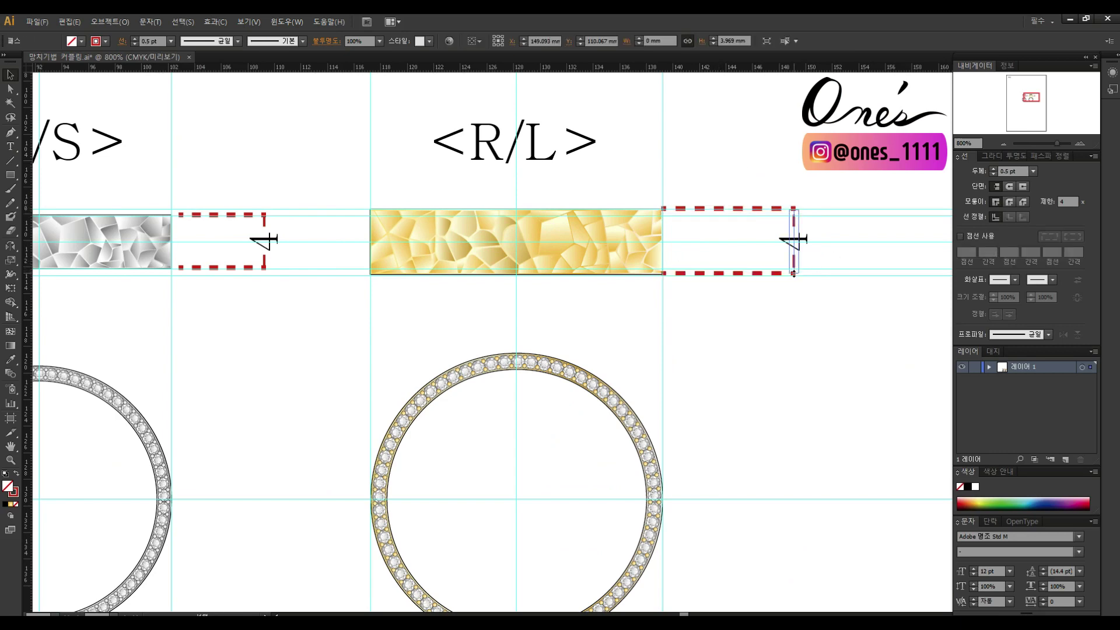
{"action": "double_click", "coordinate": [802, 239]}
{"action": "type", "text": "5"}
{"action": "key", "text": "Escape"}
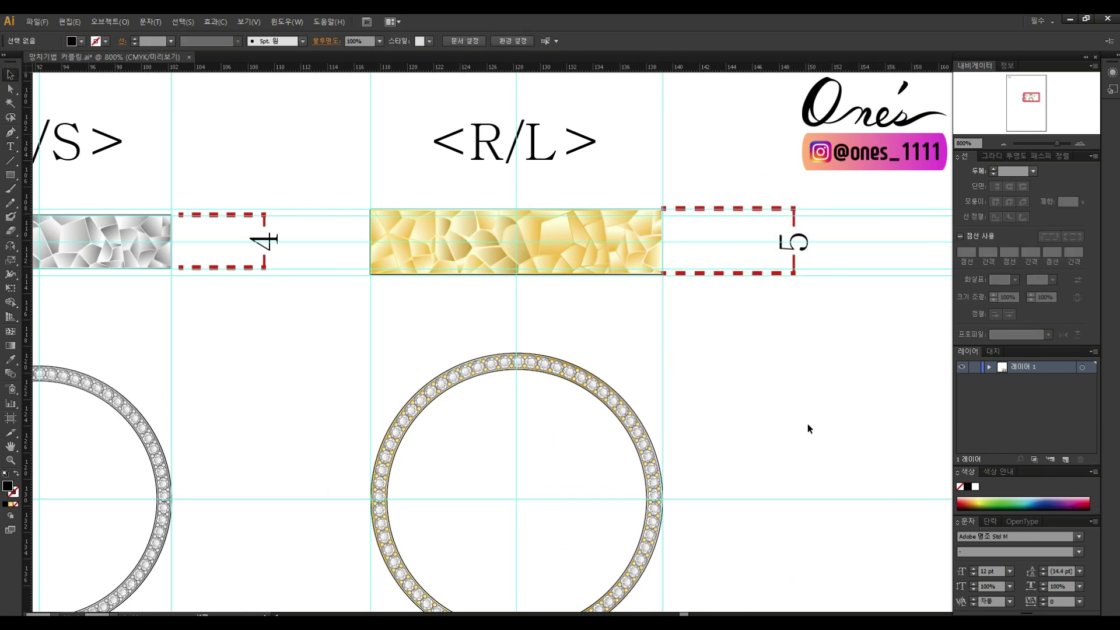
{"action": "scroll", "coordinate": [766, 337], "scroll_direction": "down", "scroll_amount": 3}
{"action": "scroll", "coordinate": [776, 270], "scroll_direction": "down", "scroll_amount": 2}
{"action": "left_click", "coordinate": [804, 130]}
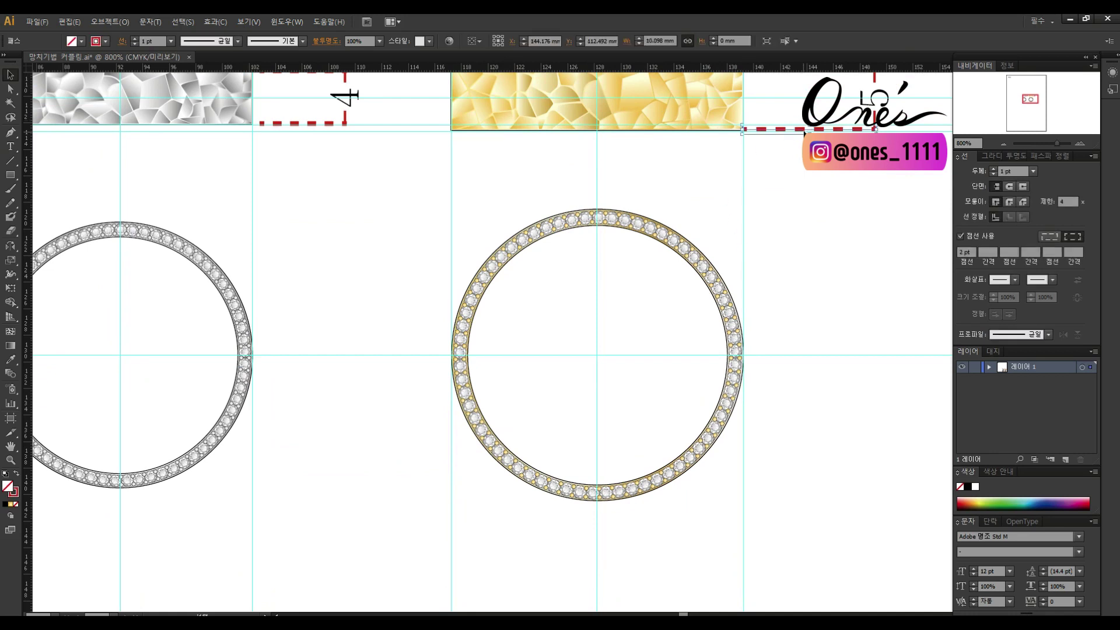
Step: Copy the dashed line to the gold ring's top and bottom edges, shortening the top one
{"action": "left_click_drag", "start_coordinate": [786, 217], "coordinate": [786, 213]}
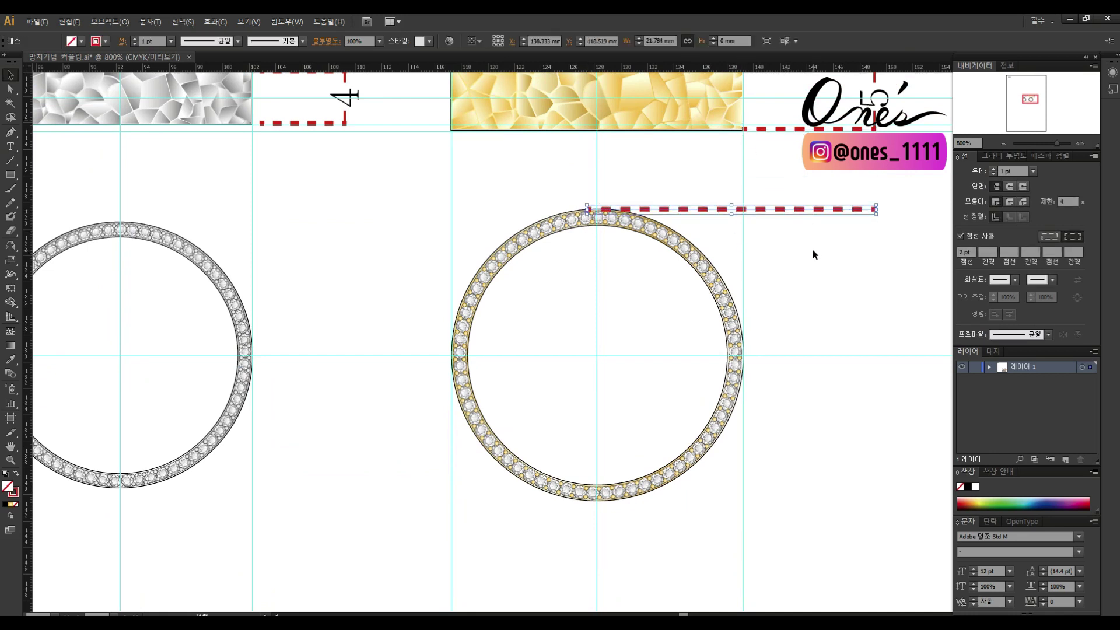
{"action": "mouse_move", "coordinate": [586, 209]}
{"action": "left_mouse_down"}
{"action": "mouse_move", "coordinate": [624, 210]}
{"action": "mouse_move", "coordinate": [597, 208]}
{"action": "left_mouse_up"}
{"action": "left_click_drag", "start_coordinate": [776, 506], "coordinate": [775, 502]}
{"action": "scroll", "coordinate": [801, 325], "scroll_direction": "right", "scroll_amount": 3}
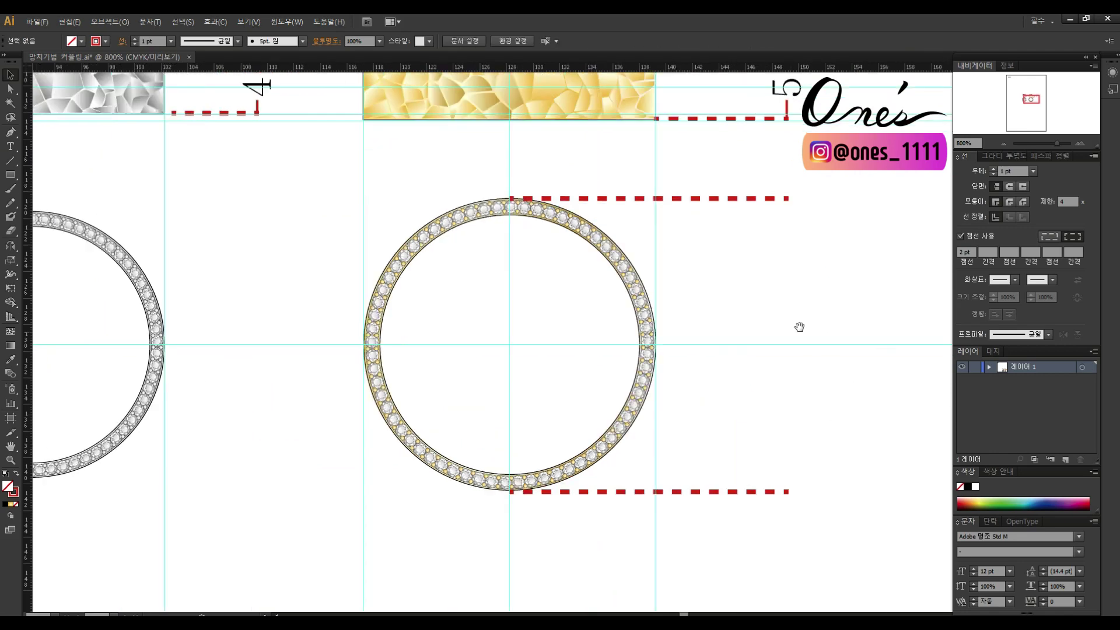
{"action": "scroll", "coordinate": [801, 326], "scroll_direction": "up", "scroll_amount": 2}
Step: Copy the 5 label beside the gold ring's middle and change it to 22
{"action": "left_click_drag", "start_coordinate": [789, 145], "coordinate": [791, 403]}
{"action": "left_click", "coordinate": [791, 382]}
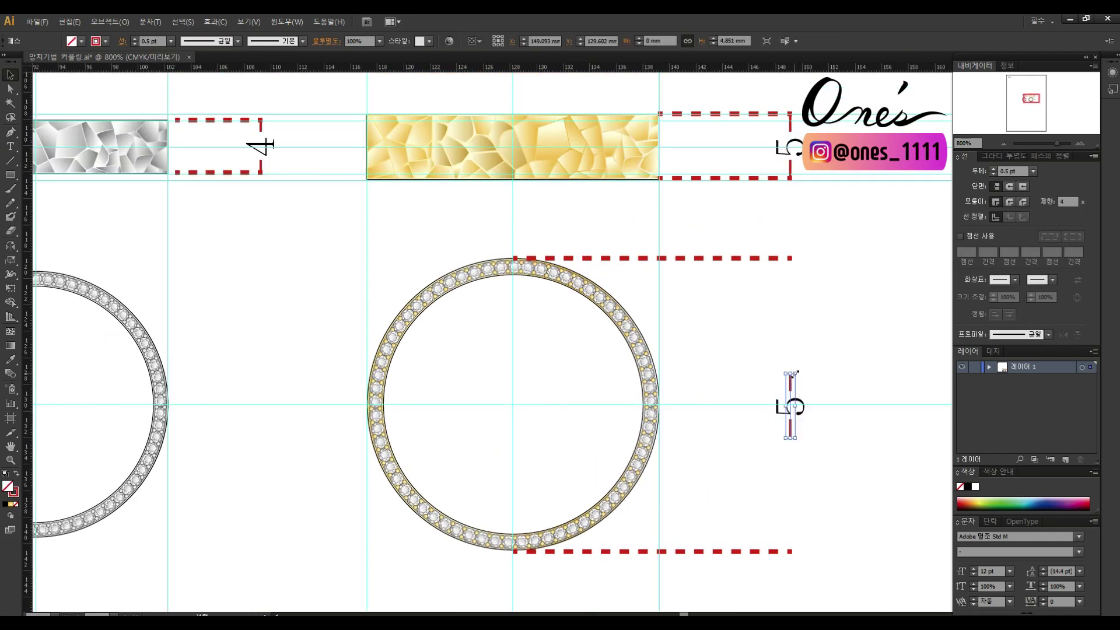
{"action": "left_click", "coordinate": [790, 406]}
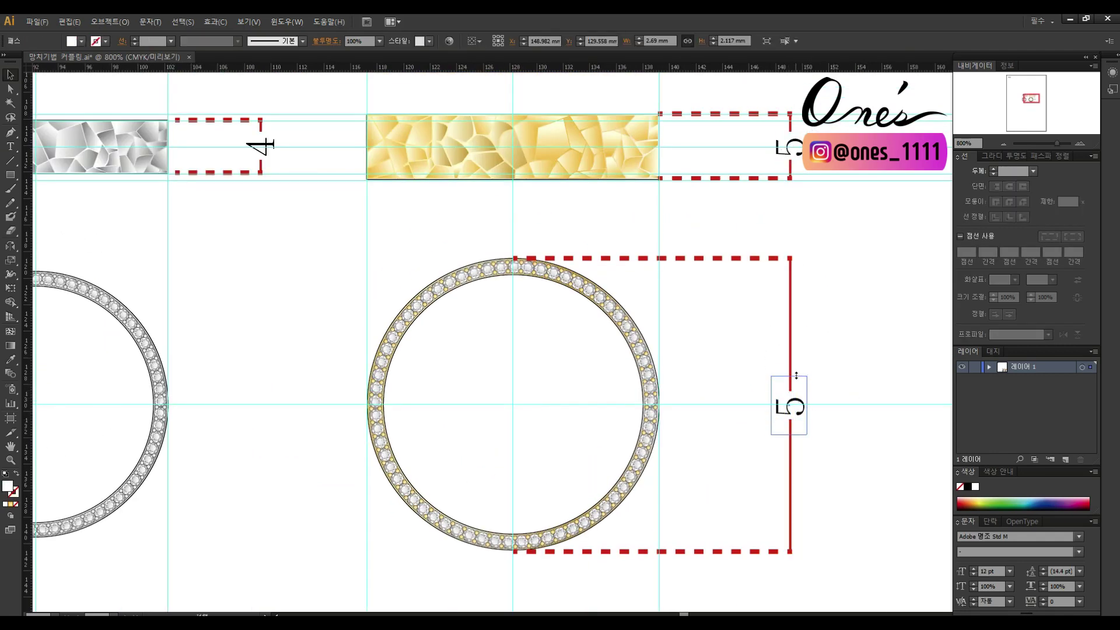
{"action": "double_click", "coordinate": [790, 407]}
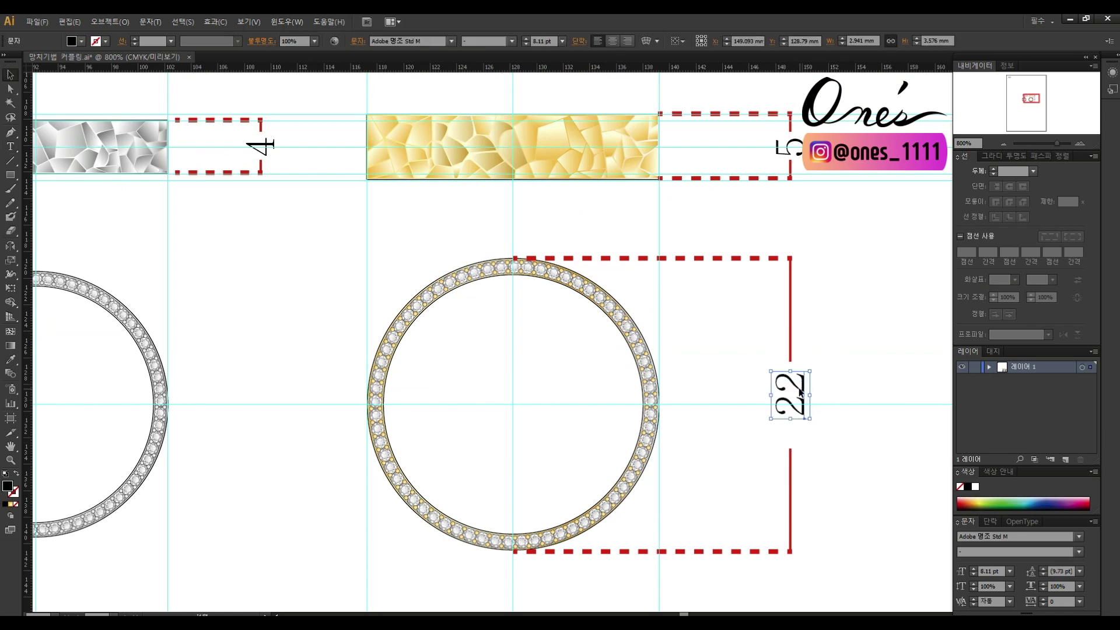
{"action": "left_click", "coordinate": [10, 74]}
{"action": "scroll", "coordinate": [453, 388], "scroll_direction": "down", "scroll_amount": 2}
{"action": "scroll", "coordinate": [453, 387], "scroll_direction": "left", "scroll_amount": 3}
{"action": "left_click", "coordinate": [840, 195]}
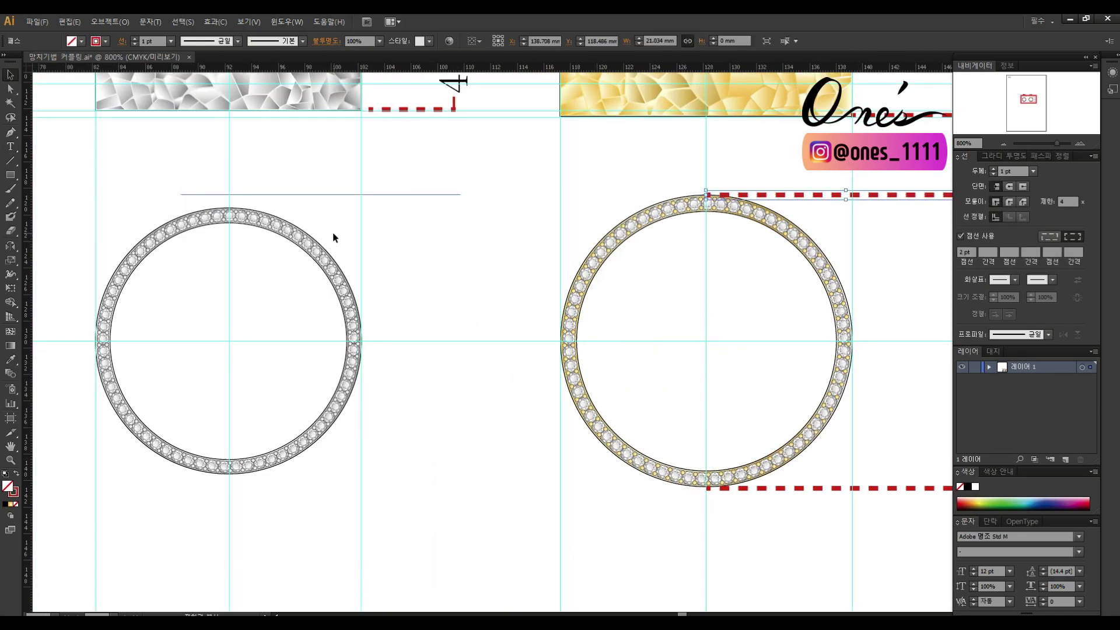
Step: Copy dashed lines to the silver ring's top and bottom and join them vertically
{"action": "scroll", "coordinate": [334, 238], "scroll_direction": "up", "scroll_amount": 1}
{"action": "scroll", "coordinate": [333, 237], "scroll_direction": "left", "scroll_amount": 5}
{"action": "mouse_move", "coordinate": [695, 151]}
{"action": "left_mouse_down"}
{"action": "mouse_move", "coordinate": [680, 251]}
{"action": "mouse_move", "coordinate": [664, 253]}
{"action": "left_mouse_up"}
{"action": "left_click_drag", "start_coordinate": [691, 250], "coordinate": [691, 518]}
{"action": "left_click_drag", "start_coordinate": [742, 383], "coordinate": [743, 250]}
Step: Label the silver ring's vertical dimension 20
{"action": "scroll", "coordinate": [752, 256], "scroll_direction": "down", "scroll_amount": 3}
{"action": "left_click", "coordinate": [687, 307]}
{"action": "type", "text": "4"}
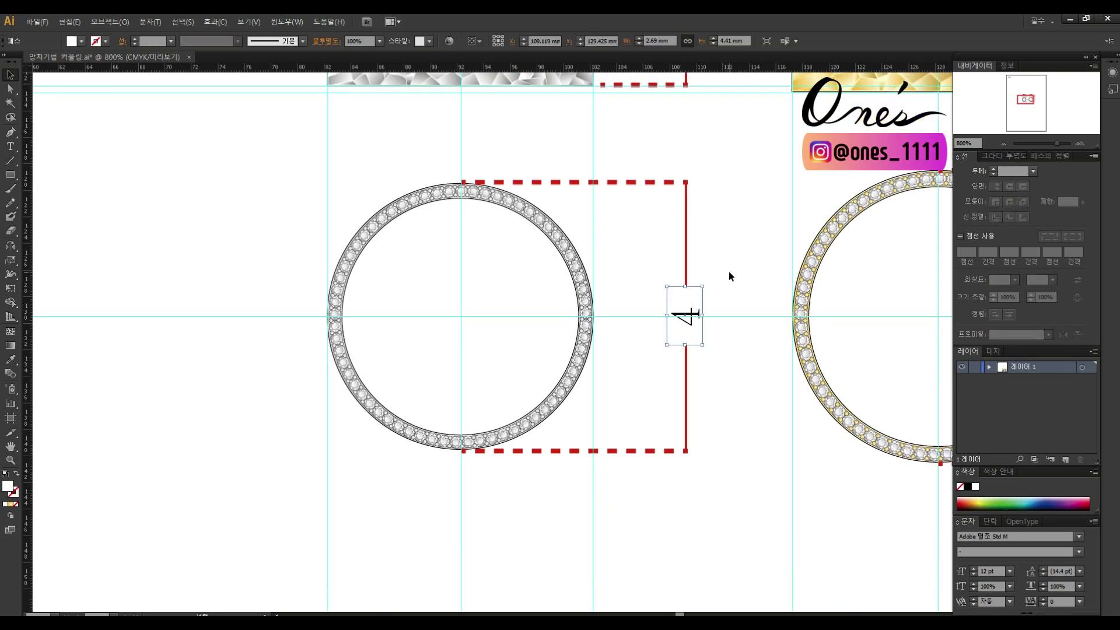
{"action": "key", "text": "ctrl+a"}
{"action": "type", "text": "20"}
{"action": "key", "text": "Escape"}
{"action": "left_click", "coordinate": [736, 224]}
Step: Duplicate the <R/L> label to the top right and zoom out
{"action": "left_click_drag", "start_coordinate": [737, 225], "coordinate": [648, 323]}
{"action": "key", "text": "ctrl+minus"}
{"action": "key", "text": "t"}
{"action": "key", "text": "ctrl+v"}
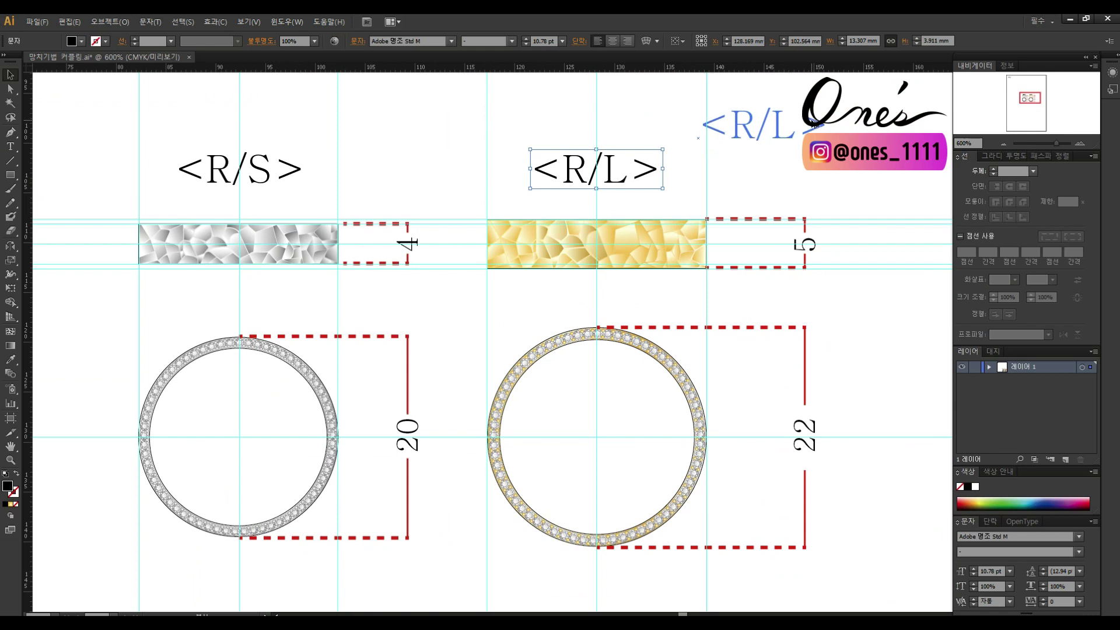
Step: Replace the copied label's text with the unit note '단위:mm' and deselect it
{"action": "type", "text": "단위"}
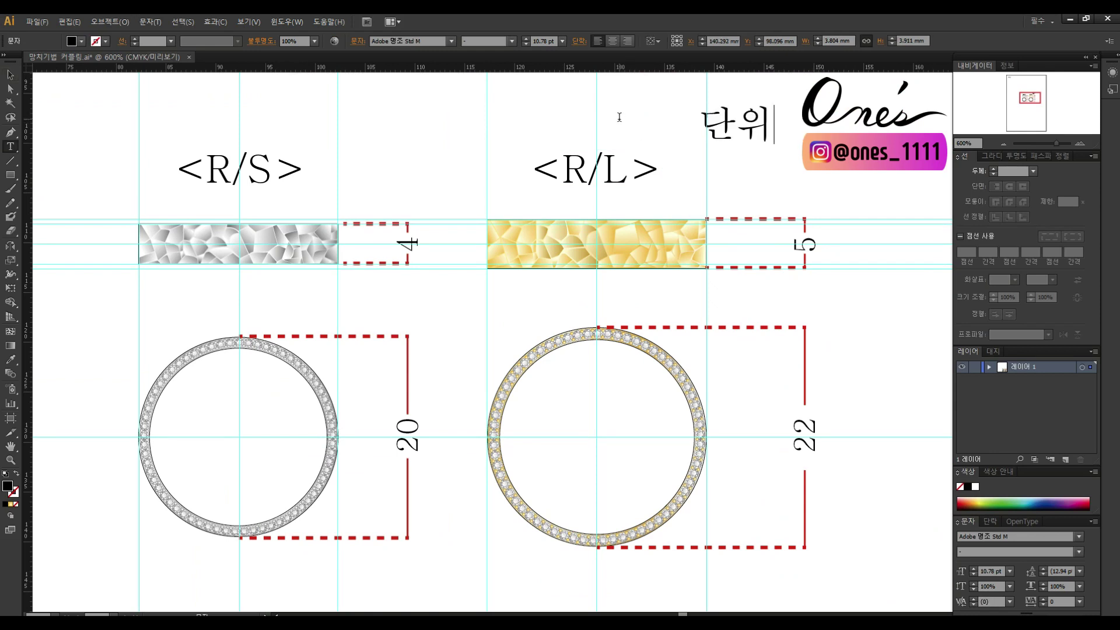
{"action": "type", "text": ":mm"}
{"action": "key", "text": "Escape"}
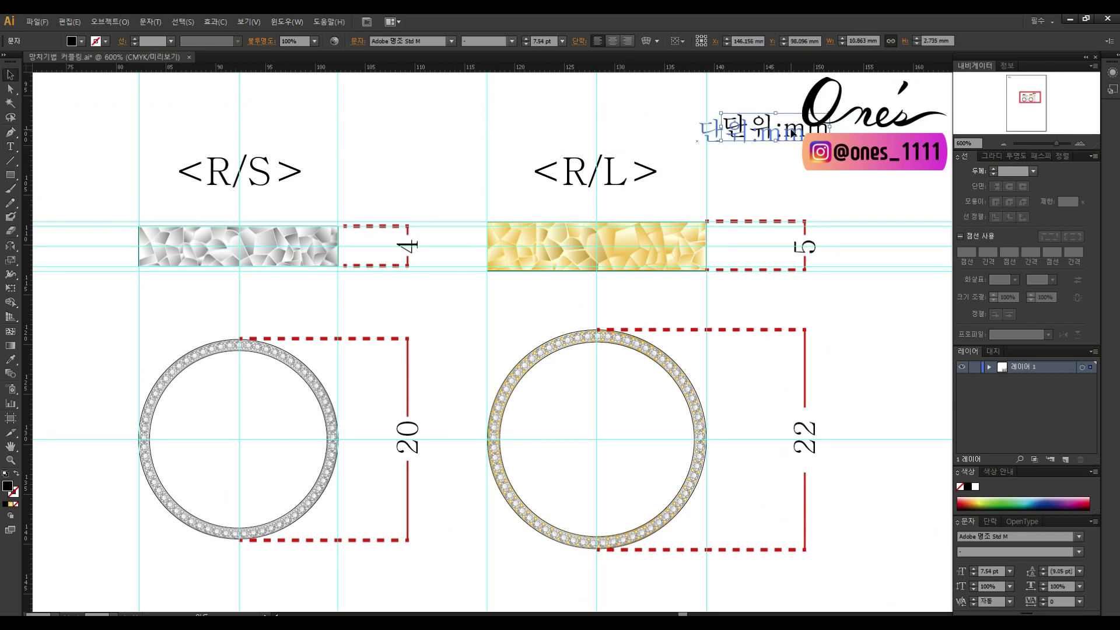
{"action": "key", "text": "ctrl+shift+a"}
{"action": "scroll", "coordinate": [749, 461], "scroll_direction": "down", "scroll_amount": 3}
{"action": "scroll", "coordinate": [755, 445], "scroll_direction": "left", "scroll_amount": 2}
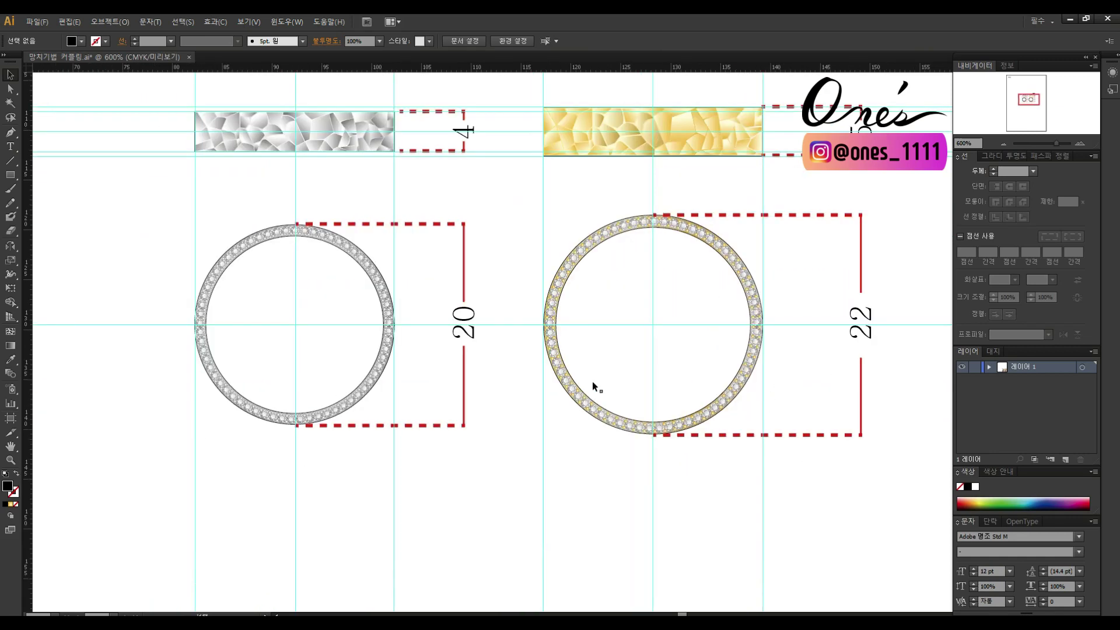
{"action": "right_click", "coordinate": [139, 216]}
Step: Move both rings and their dimensions down to make room
{"action": "left_click", "coordinate": [108, 218]}
{"action": "left_click_drag", "start_coordinate": [108, 218], "coordinate": [886, 449]}
{"action": "mouse_move", "coordinate": [726, 241]}
{"action": "left_mouse_down"}
{"action": "mouse_move", "coordinate": [726, 286]}
{"action": "mouse_move", "coordinate": [721, 224]}
{"action": "left_mouse_up"}
{"action": "right_click", "coordinate": [720, 224]}
Step: Place short vertical dashed lines at the silver band's left and right edges
{"action": "left_click", "coordinate": [747, 322]}
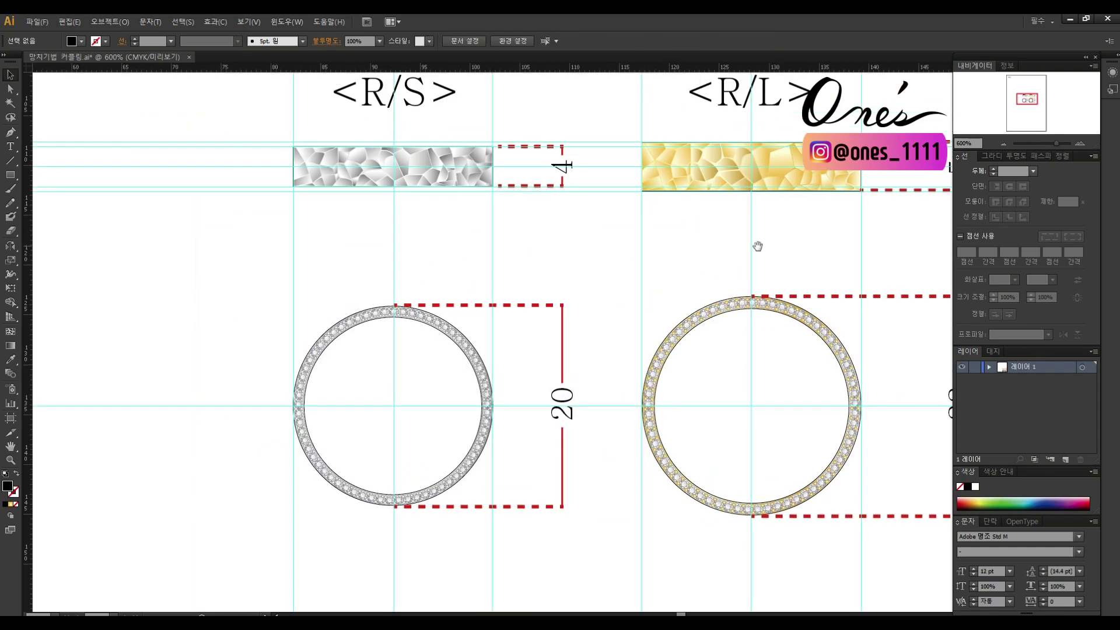
{"action": "left_click", "coordinate": [479, 304]}
{"action": "left_click_drag", "start_coordinate": [480, 310], "coordinate": [439, 255]}
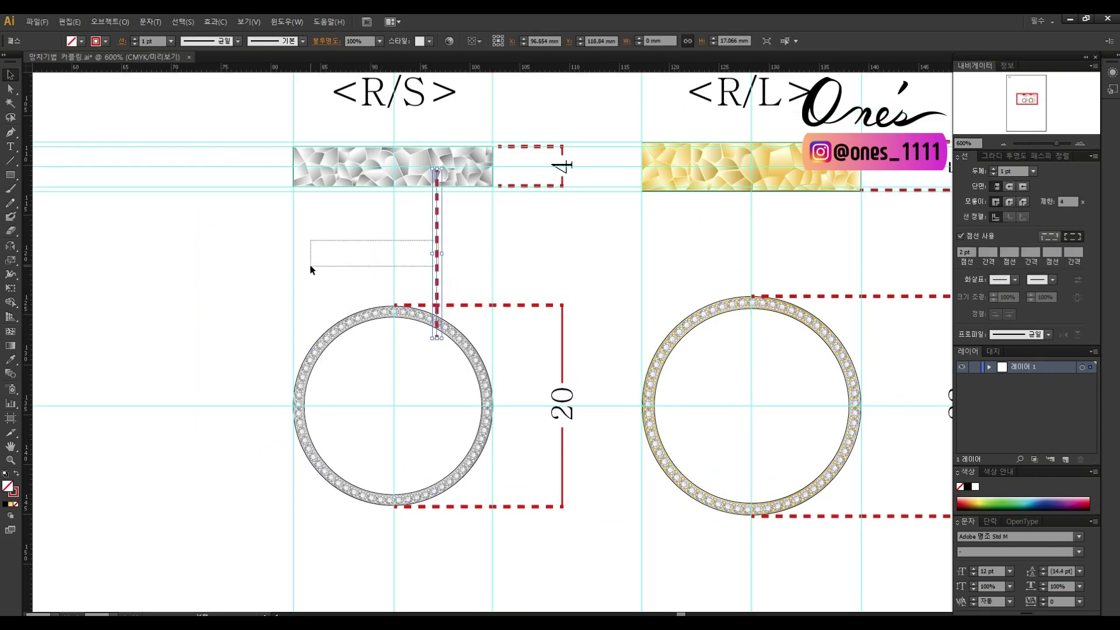
{"action": "key", "text": "ctrl+plus"}
{"action": "left_click_drag", "start_coordinate": [636, 303], "coordinate": [447, 310]}
{"action": "mouse_move", "coordinate": [447, 458]}
{"action": "left_mouse_down"}
{"action": "mouse_move", "coordinate": [461, 336]}
{"action": "mouse_move", "coordinate": [400, 370]}
{"action": "left_mouse_up"}
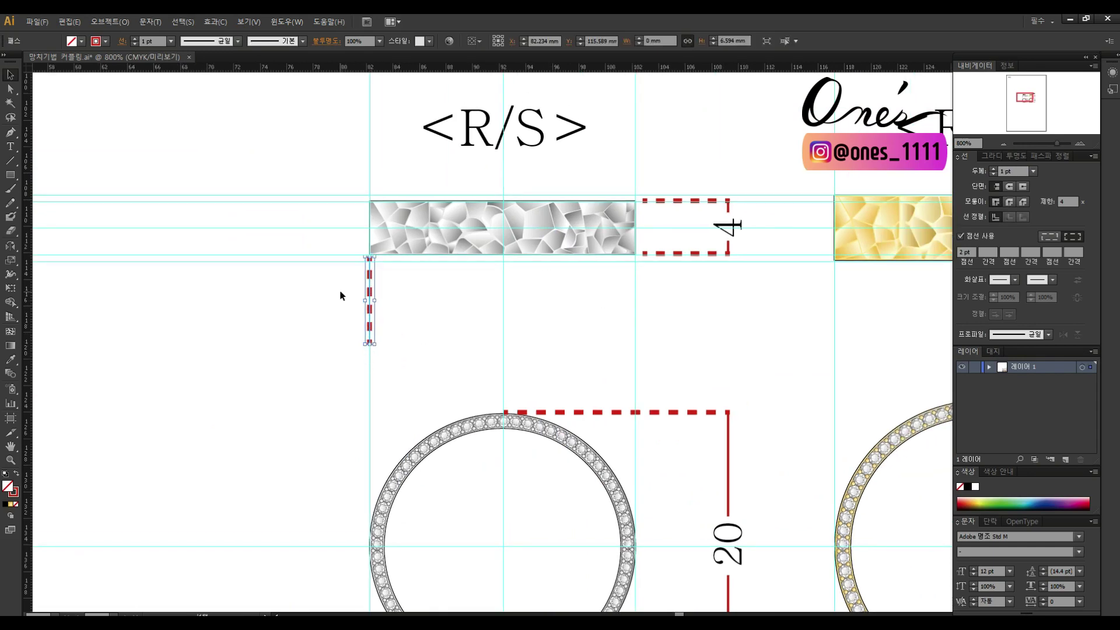
{"action": "key", "text": "ctrl+d"}
Step: Put a horizontal width label reading 20 under the silver band
{"action": "mouse_move", "coordinate": [729, 226]}
{"action": "left_mouse_down"}
{"action": "mouse_move", "coordinate": [490, 321]}
{"action": "mouse_move", "coordinate": [515, 339]}
{"action": "mouse_move", "coordinate": [443, 321]}
{"action": "left_mouse_up"}
{"action": "left_click_drag", "start_coordinate": [369, 354], "coordinate": [524, 367]}
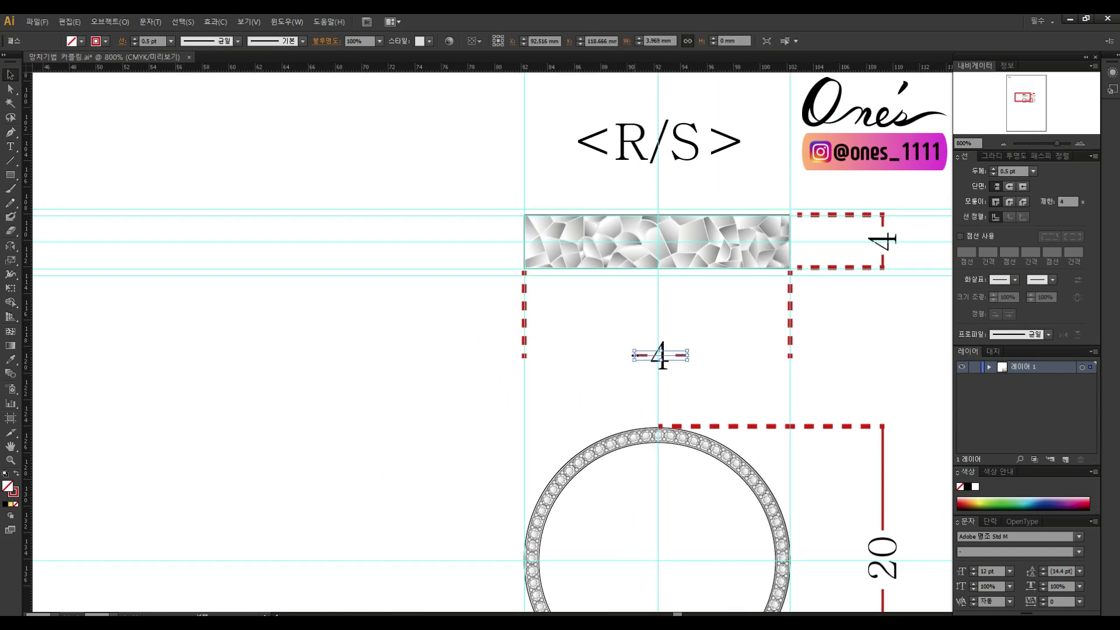
{"action": "left_click", "coordinate": [659, 356]}
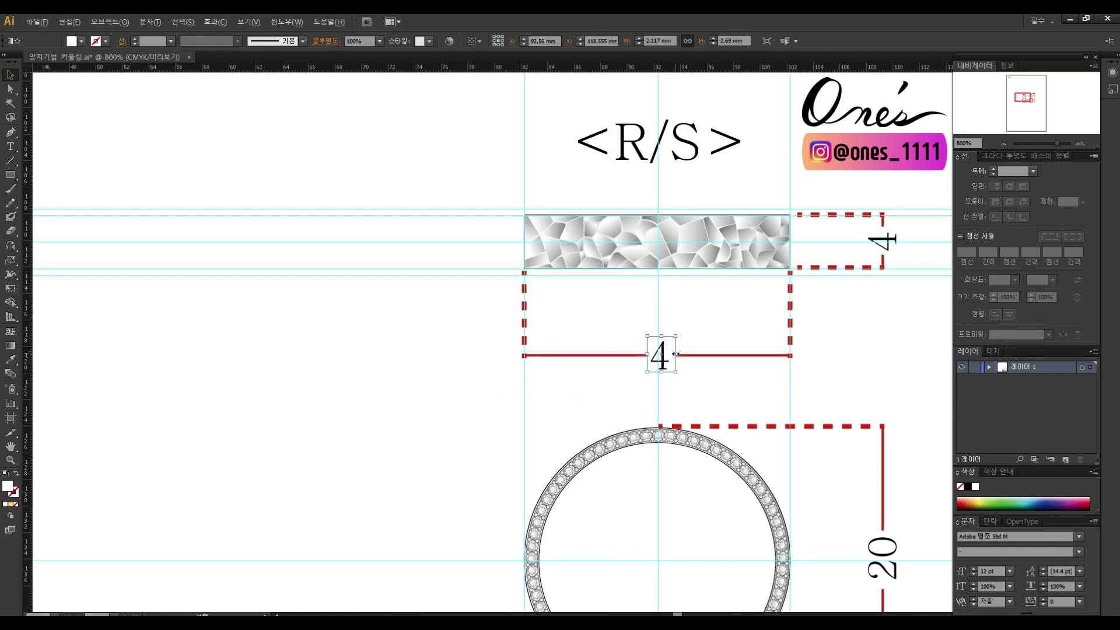
{"action": "double_click", "coordinate": [648, 349]}
{"action": "type", "text": "20"}
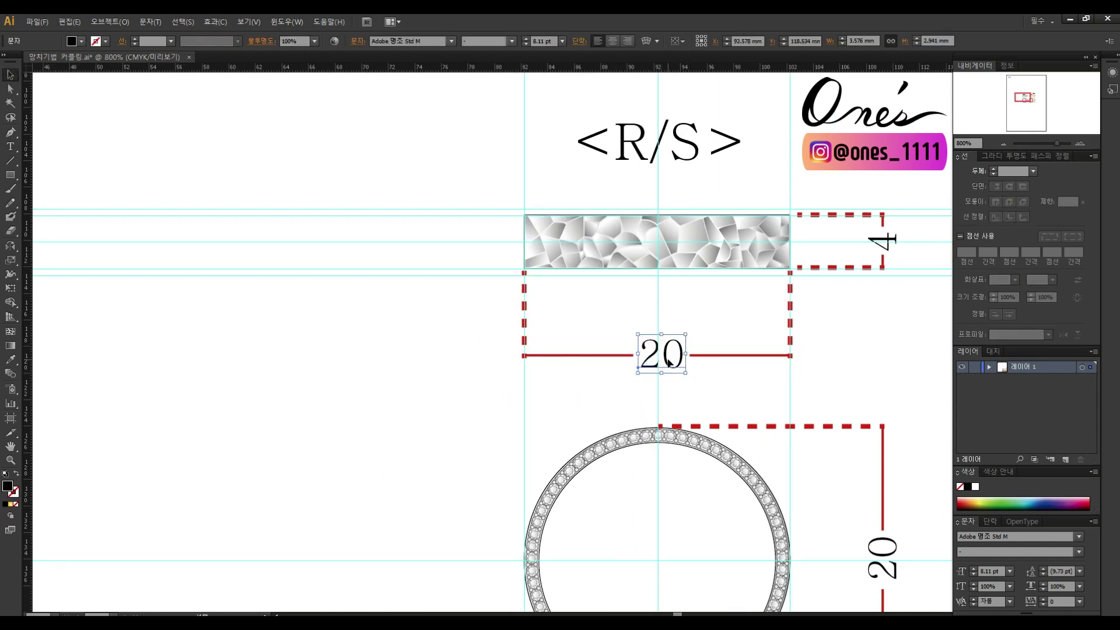
{"action": "key", "text": "Escape"}
{"action": "left_click", "coordinate": [893, 343]}
Step: Copy the width dimension under the gold band and fit it to the band's edges
{"action": "left_click_drag", "start_coordinate": [500, 339], "coordinate": [57, 340]}
{"action": "left_click_drag", "start_coordinate": [239, 330], "coordinate": [717, 330]}
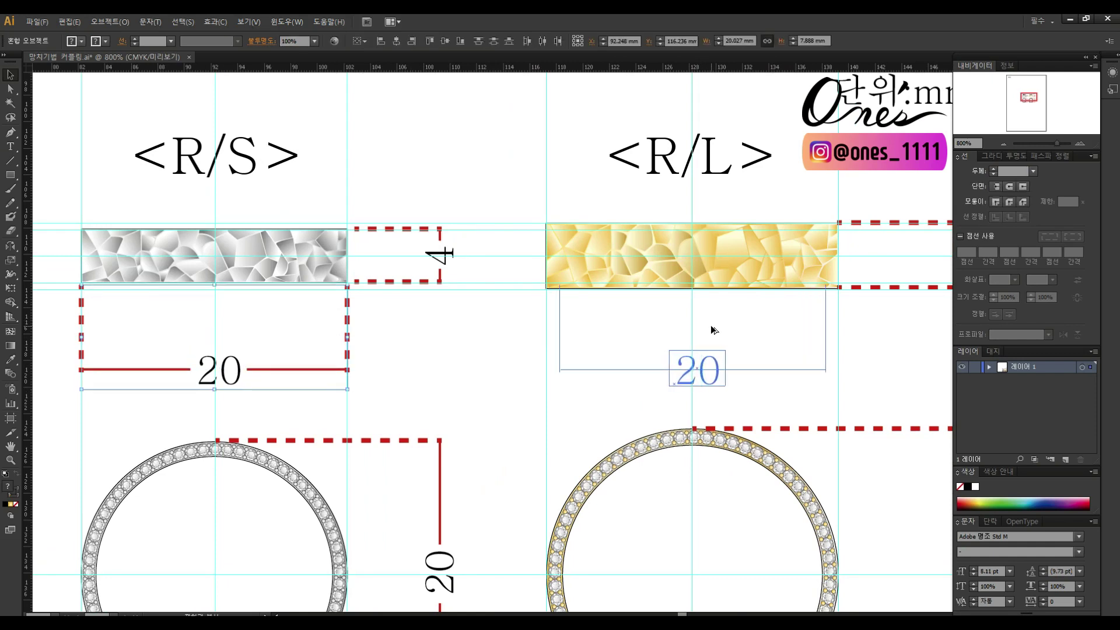
{"action": "left_click_drag", "start_coordinate": [837, 328], "coordinate": [838, 328]}
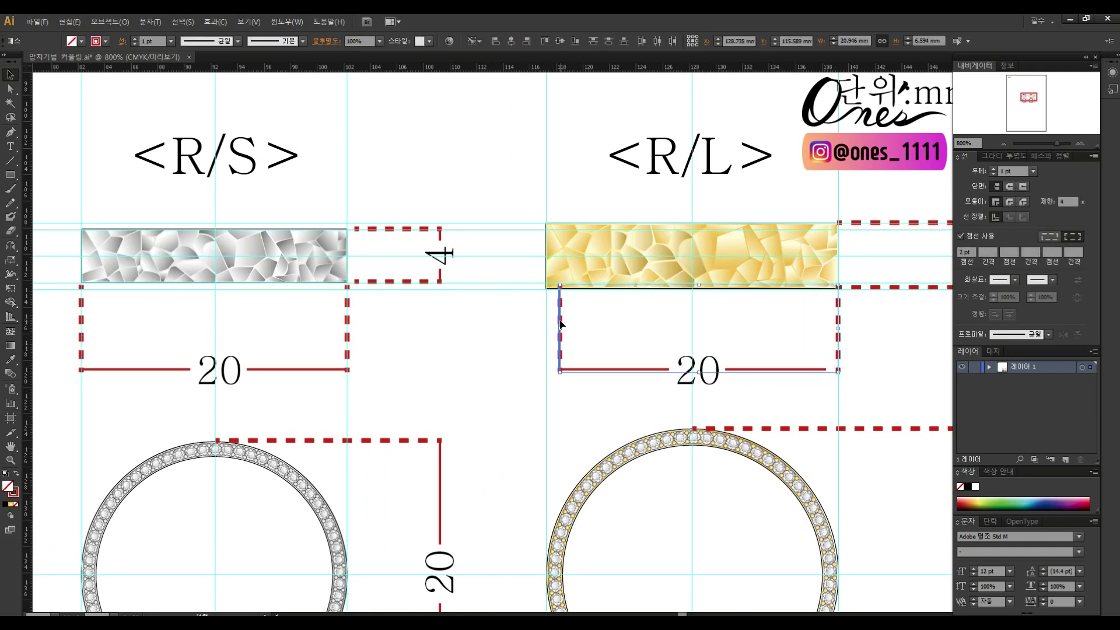
{"action": "left_click_drag", "start_coordinate": [559, 318], "coordinate": [547, 328]}
{"action": "left_click", "coordinate": [583, 370]}
{"action": "left_click", "coordinate": [662, 370]}
Step: Change the gold band's width label from 20 to 22
{"action": "double_click", "coordinate": [719, 374]}
{"action": "key", "text": "shift+Left"}
{"action": "type", "text": "2"}
{"action": "key", "text": "Escape"}
{"action": "left_click", "coordinate": [576, 380], "text": "alt"}
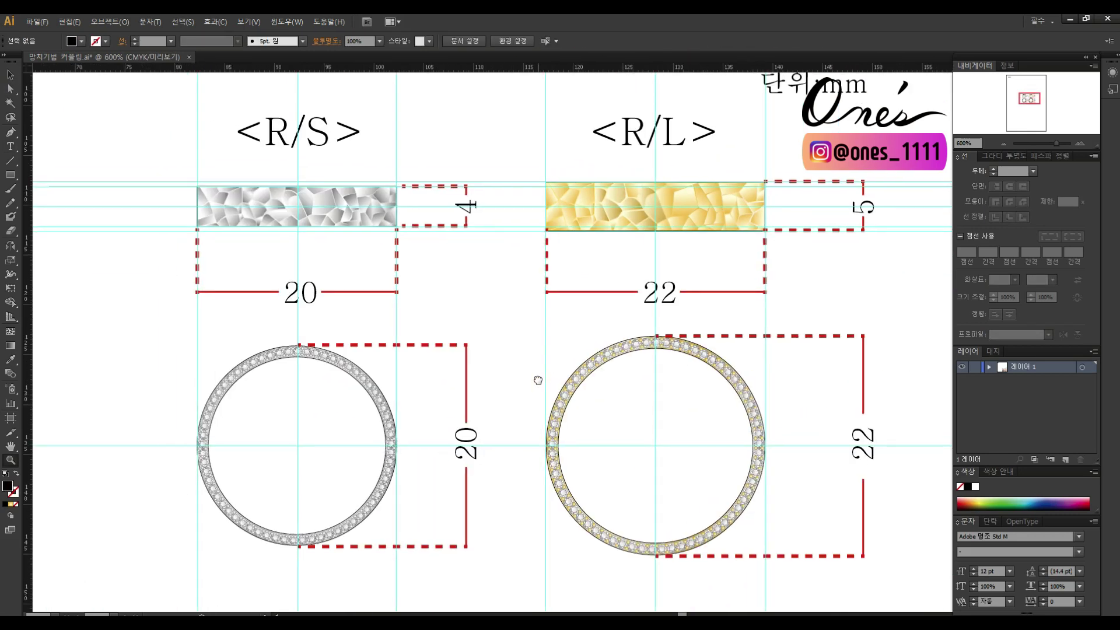
{"action": "left_click", "coordinate": [544, 366], "text": "alt"}
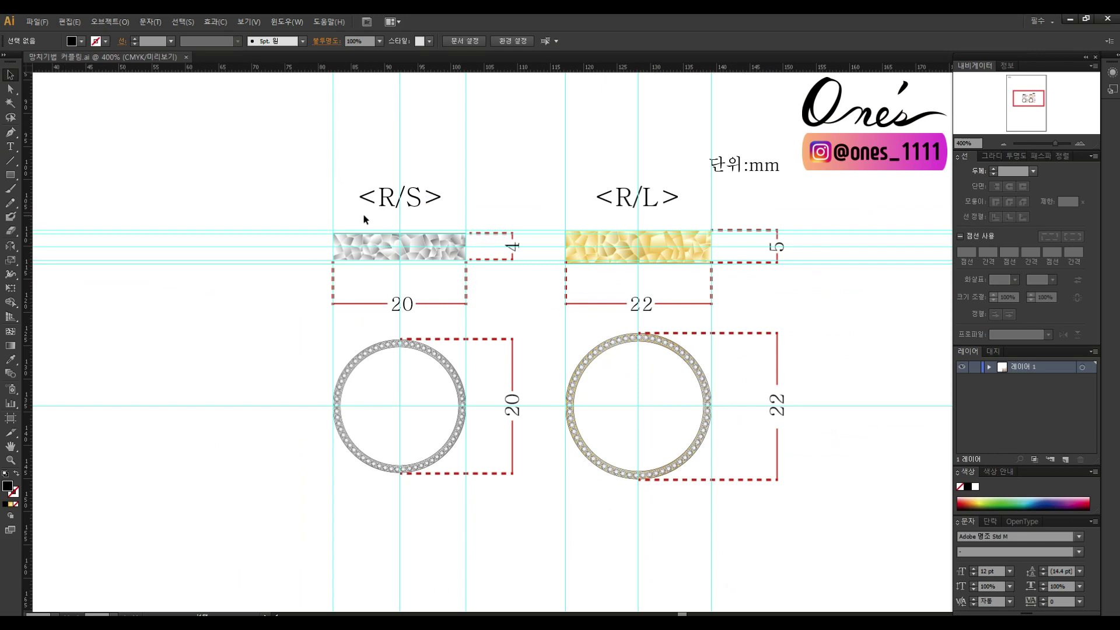
Step: Copy the <R/S> label left of the silver band and retype it as TOP
{"action": "left_click_drag", "start_coordinate": [400, 198], "coordinate": [274, 250]}
{"action": "double_click", "coordinate": [274, 246]}
{"action": "key", "text": "ctrl+a"}
{"action": "type", "text": "TOP"}
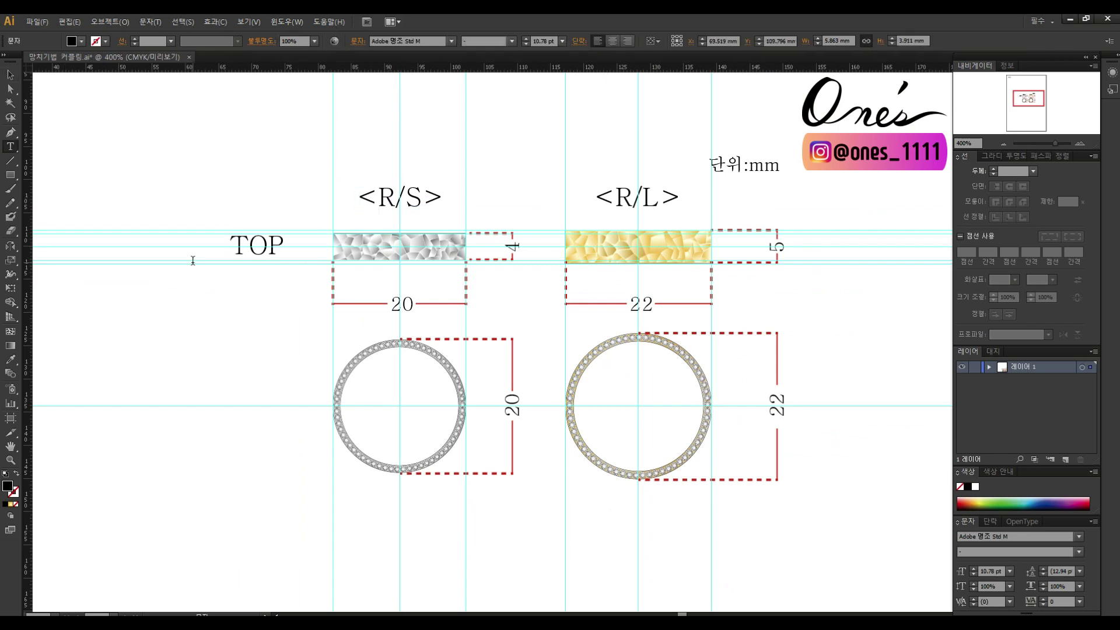
{"action": "key", "text": "Escape"}
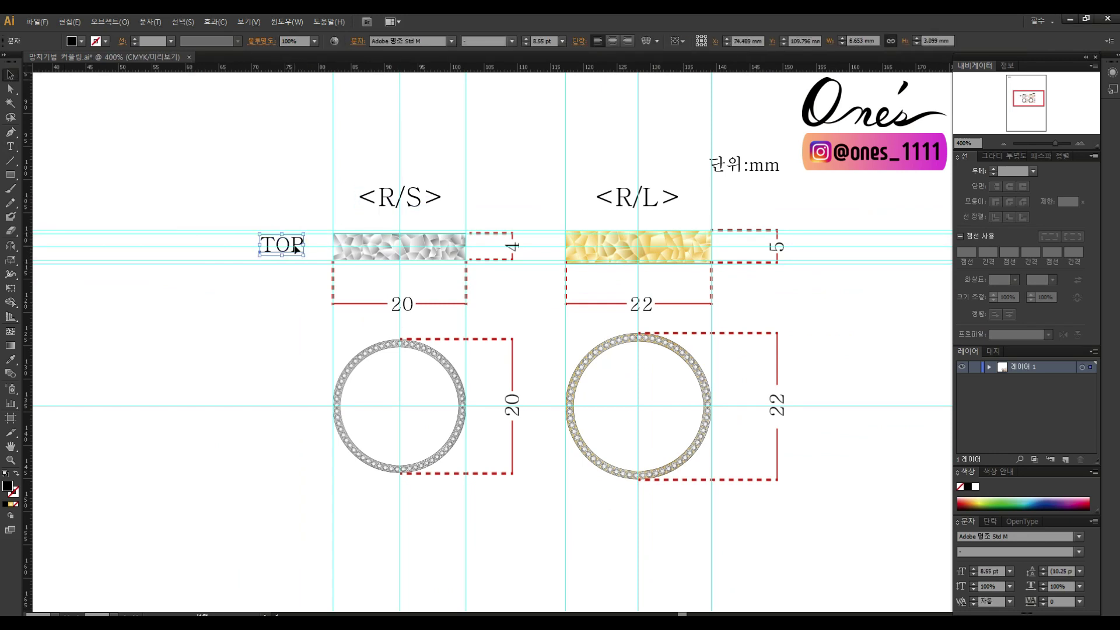
Step: Copy the label down beside the silver ring for Front, and change TOP to 'Top'
{"action": "left_click_drag", "start_coordinate": [287, 348], "coordinate": [286, 348]}
{"action": "double_click", "coordinate": [280, 349]}
{"action": "key", "text": "ctrl+a"}
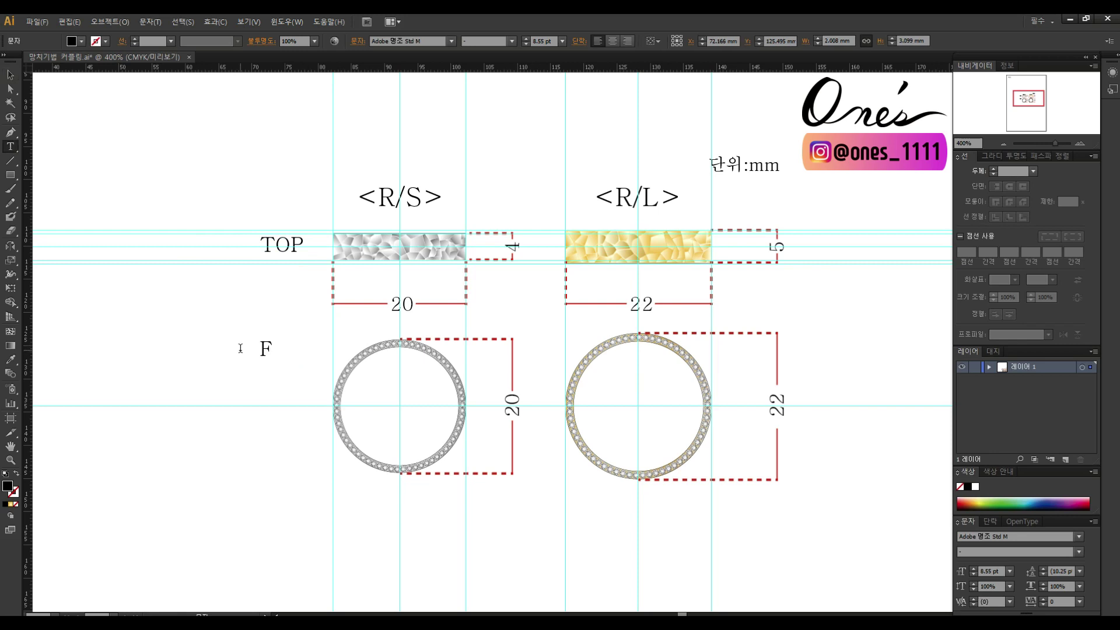
{"action": "double_click", "coordinate": [282, 244]}
{"action": "left_click_drag", "start_coordinate": [277, 244], "coordinate": [304, 244]}
{"action": "type", "text": "op"}
{"action": "right_click", "coordinate": [827, 328]}
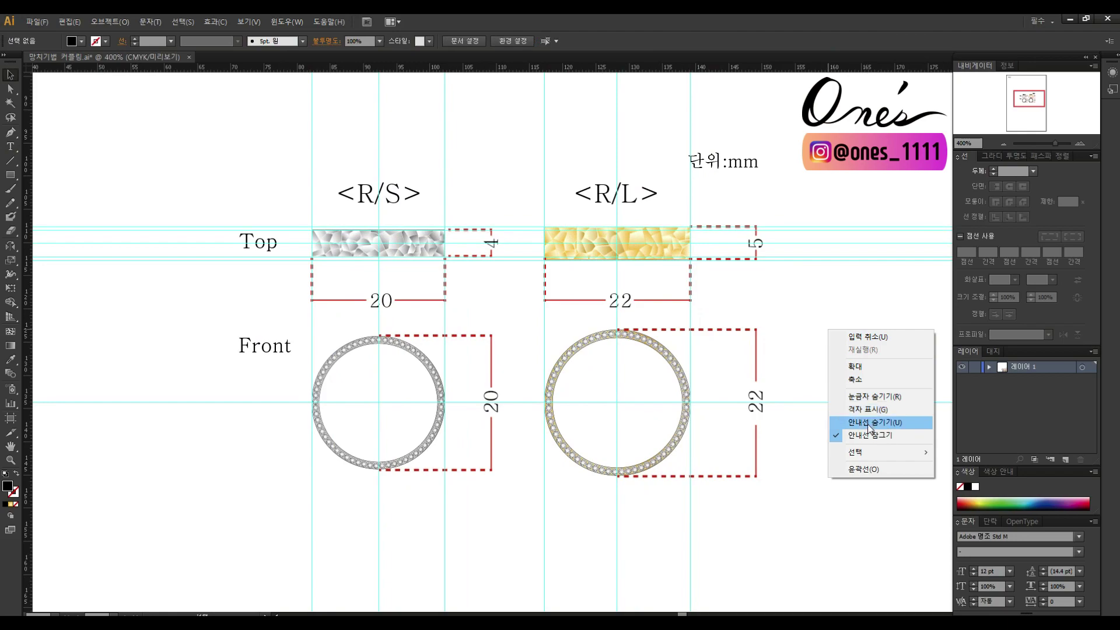
Step: Choose Hide Guides (안내선 숨기기) so the cyan guides disappear
{"action": "left_click", "coordinate": [869, 422]}
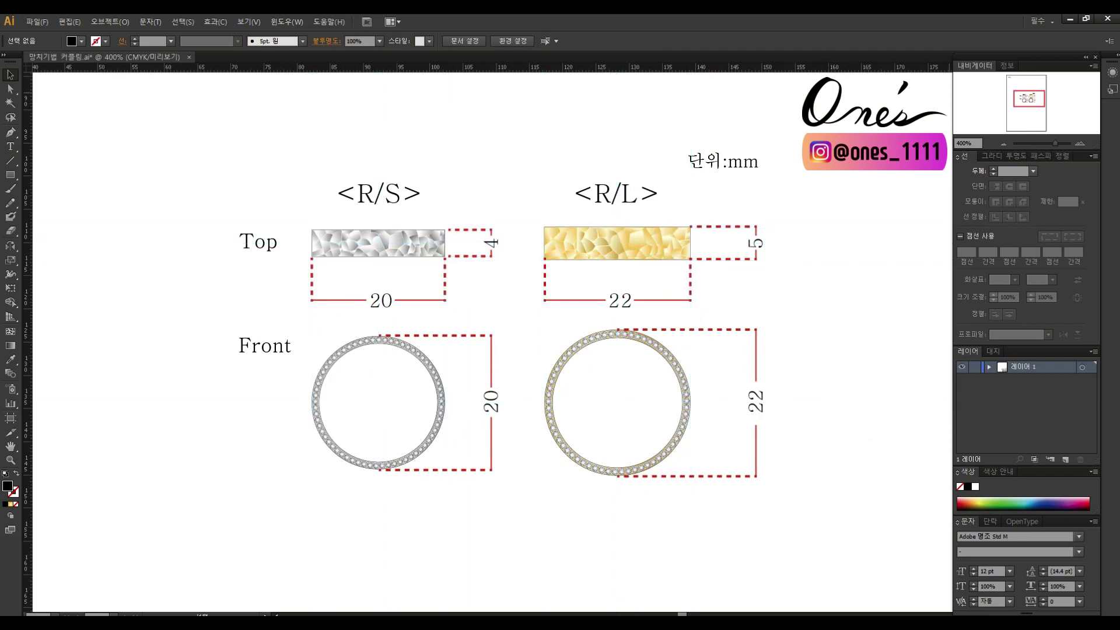